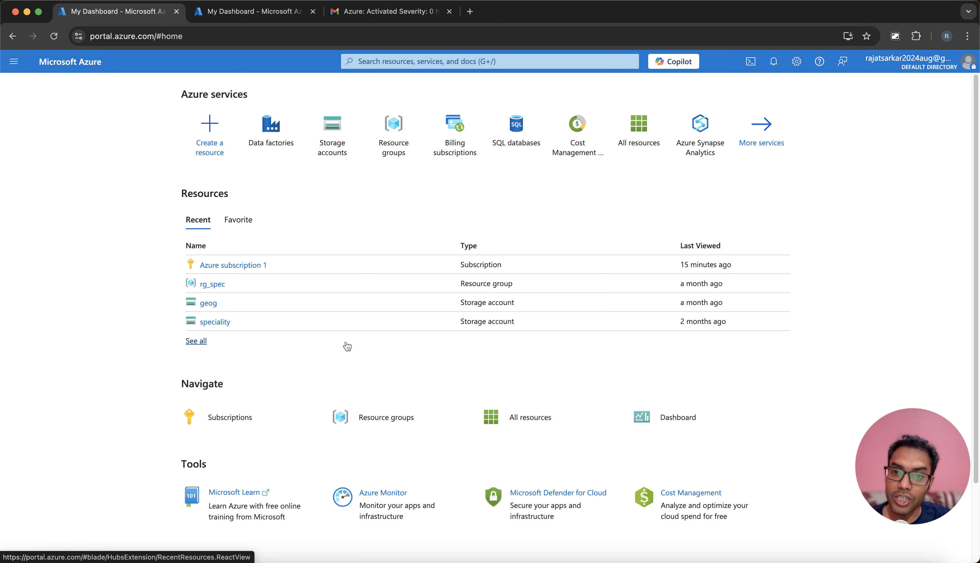
- Start creating a new resource group from the resource groups list
left_click(332, 126)
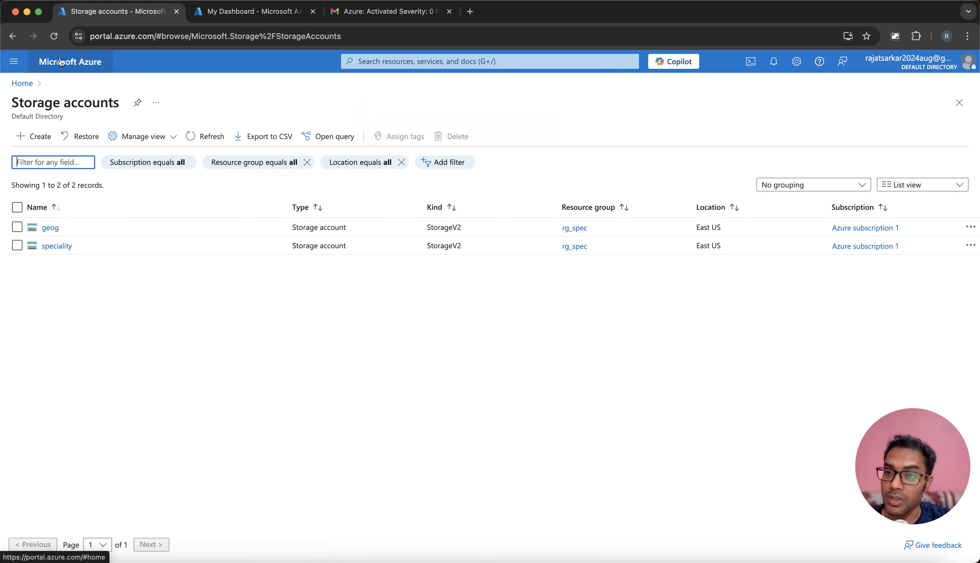
left_click(21, 82)
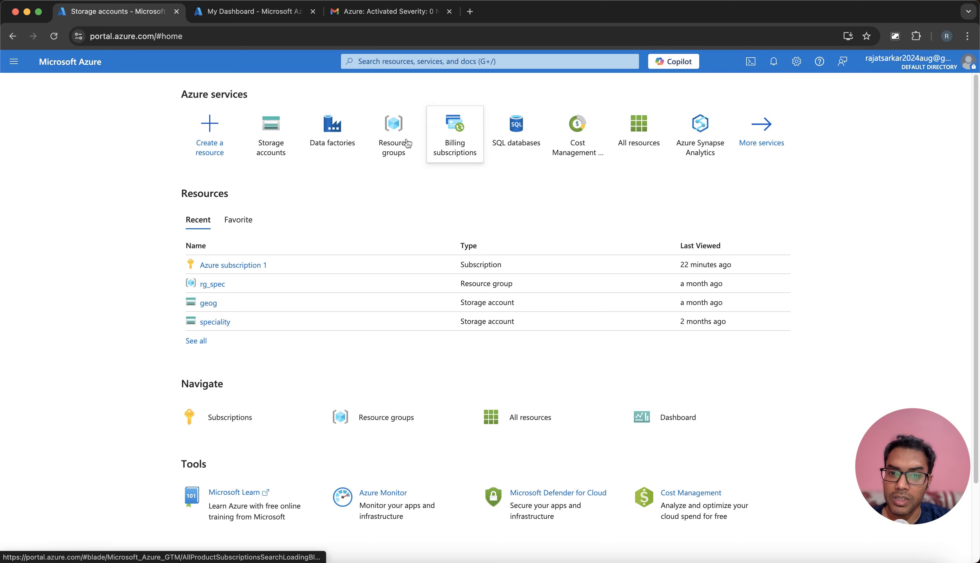
left_click(391, 132)
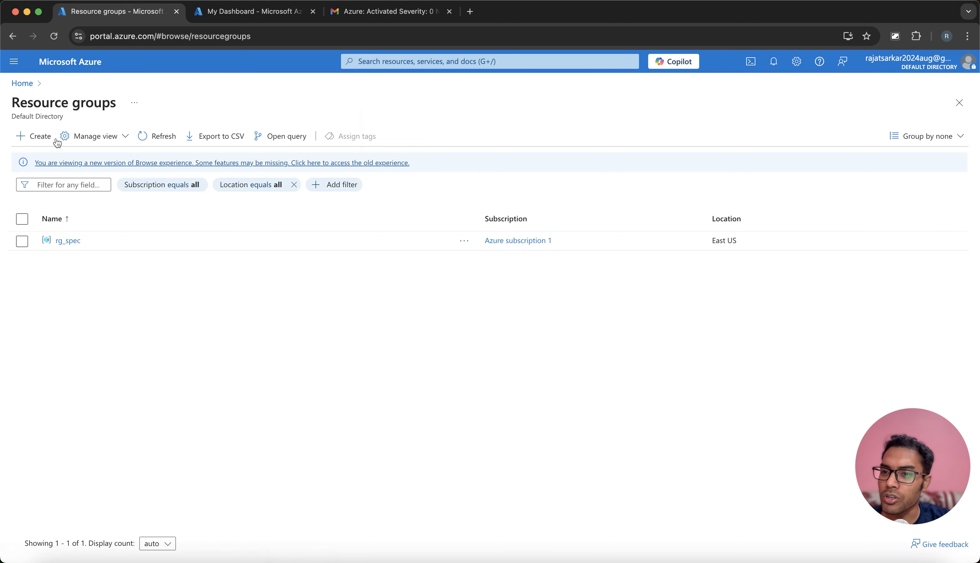
left_click(27, 137)
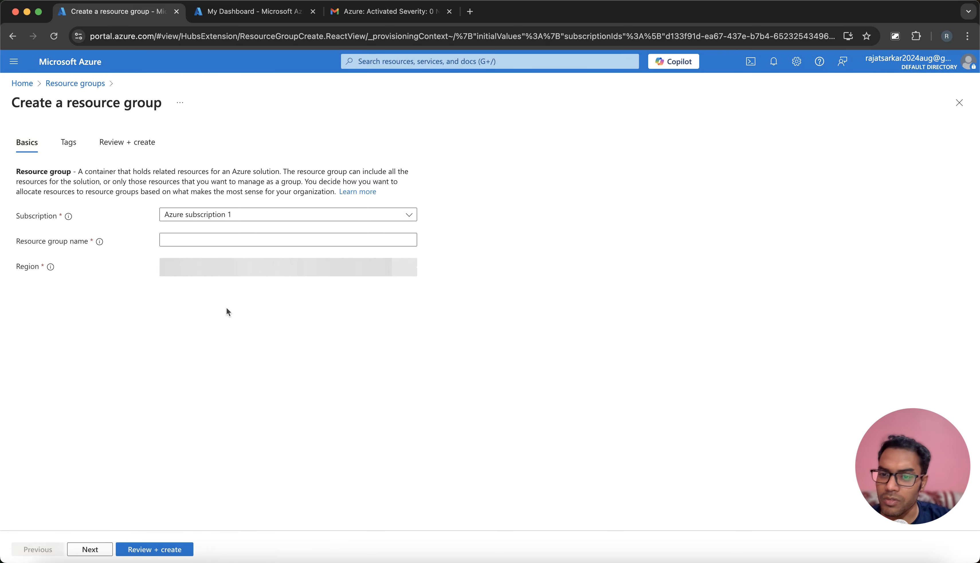
- Name the resource group rgtraining13, keep the default subscription and region, and create it
left_click(202, 243)
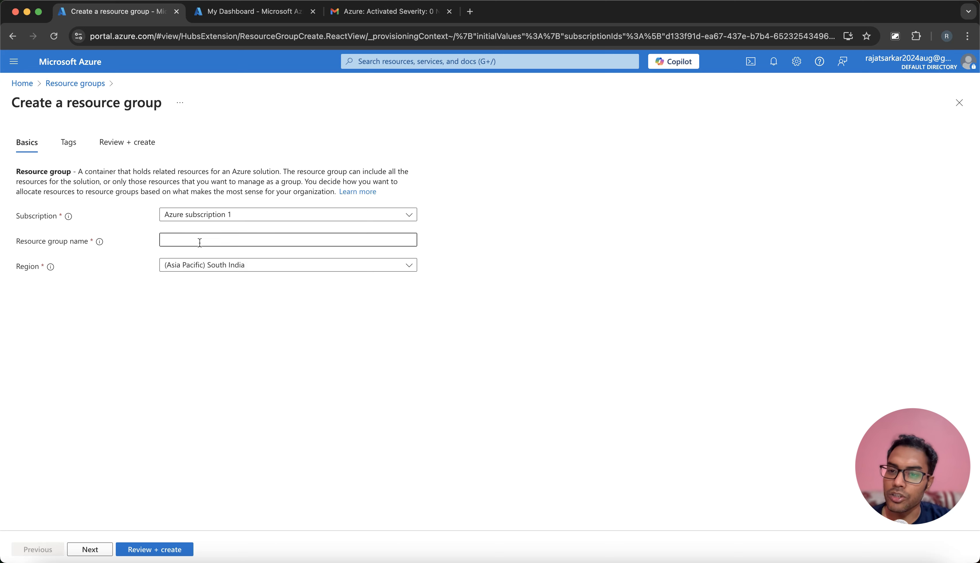
type("rg")
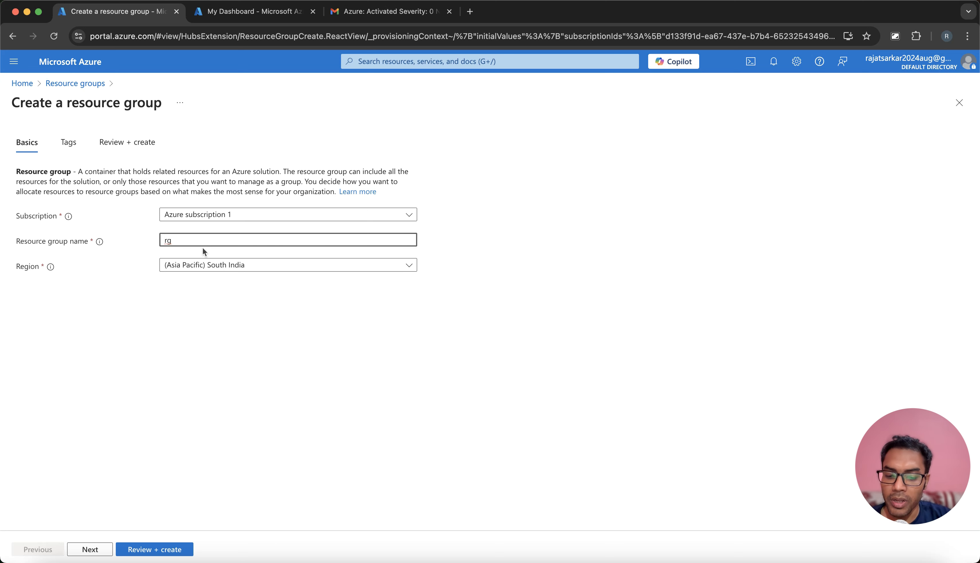
type("training")
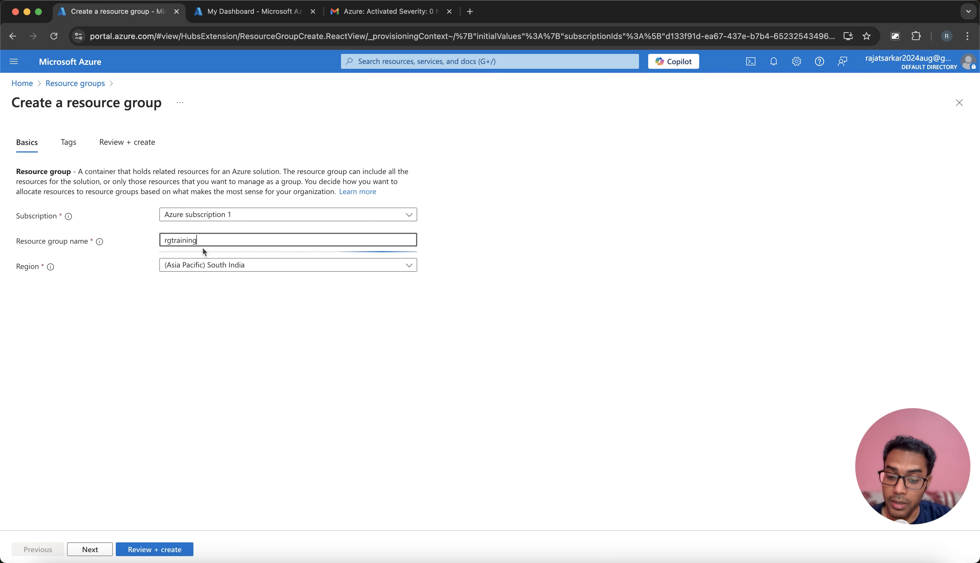
type("14")
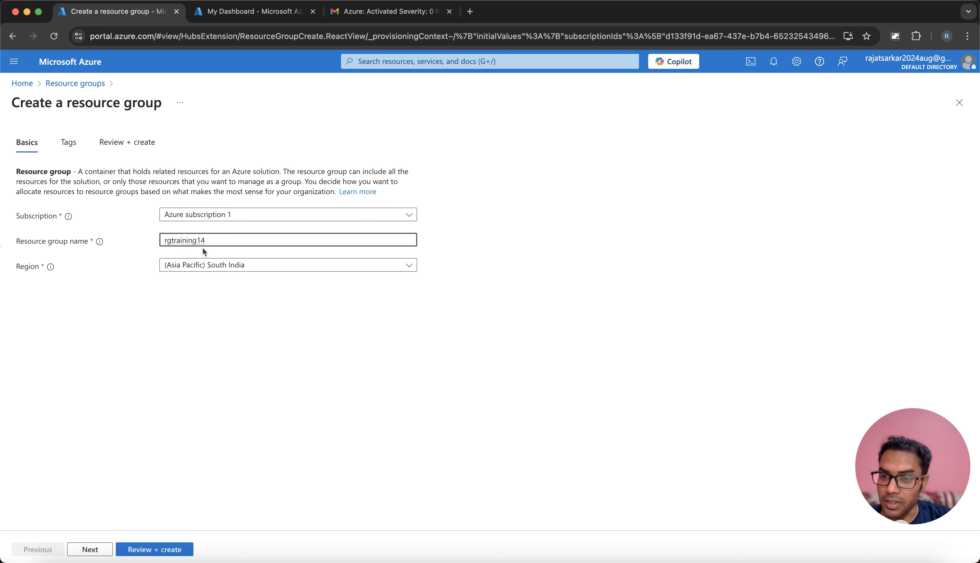
key("BackSpace")
key("BackSpace")
key("BackSpace")
key("BackSpace")
key("BackSpace")
key("BackSpace")
key("BackSpace")
key("BackSpace")
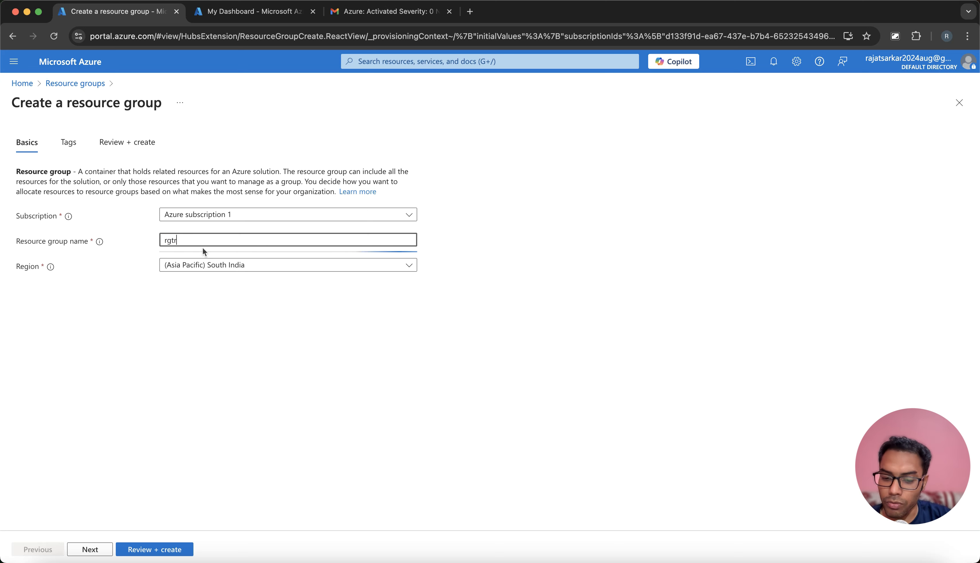
type("aining")
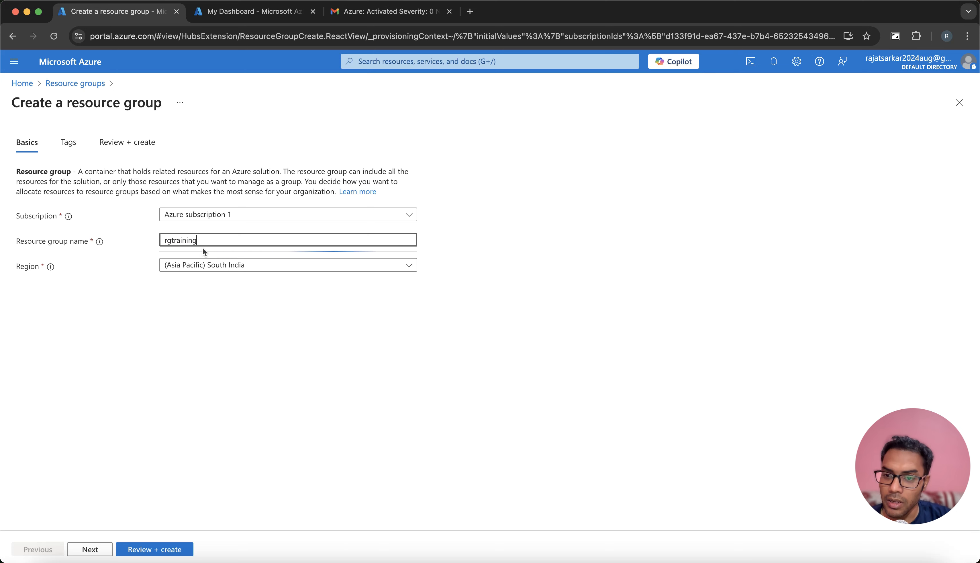
type("13")
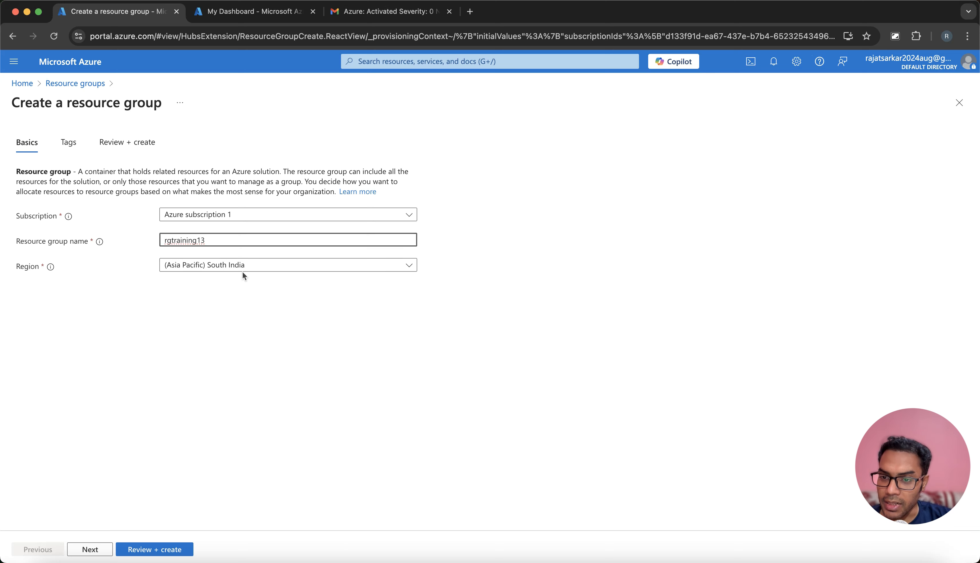
left_click(158, 552)
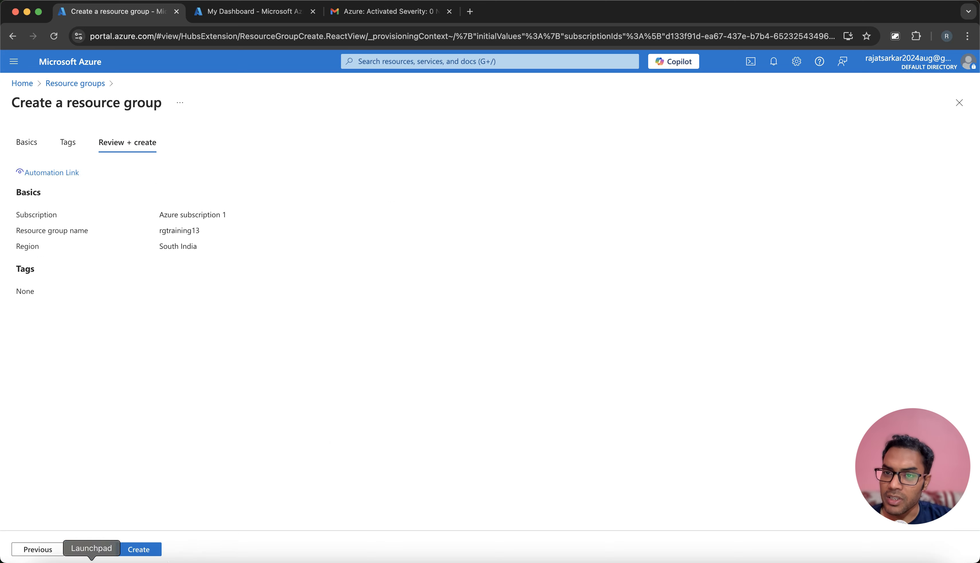
left_click(144, 549)
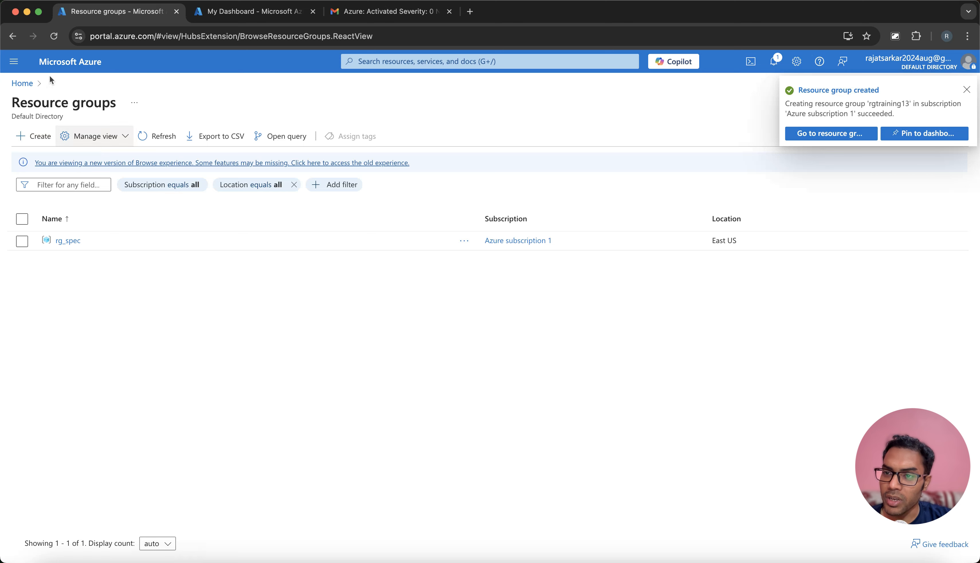
- Start a new storage account and assign it to the rgtraining13 resource group
left_click(64, 63)
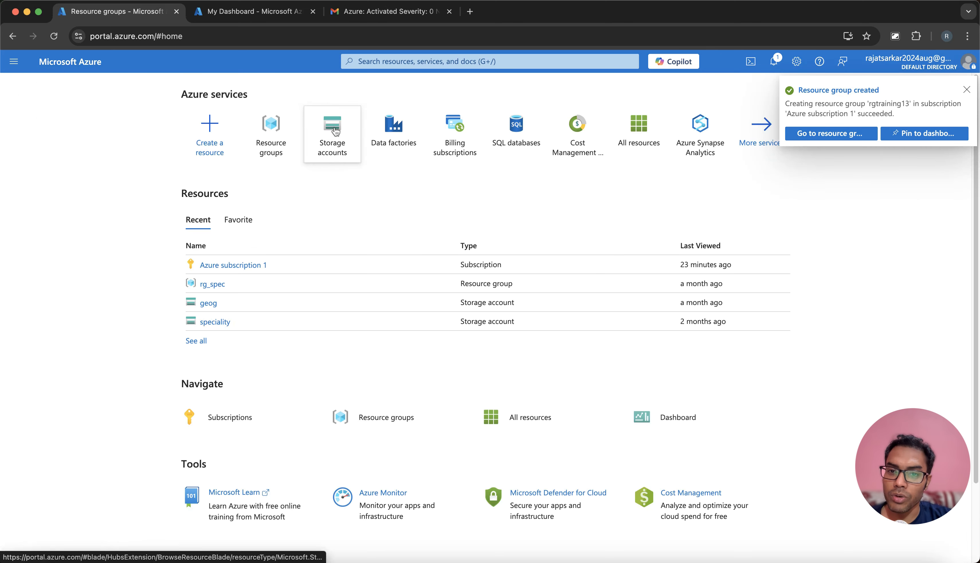
left_click(333, 130)
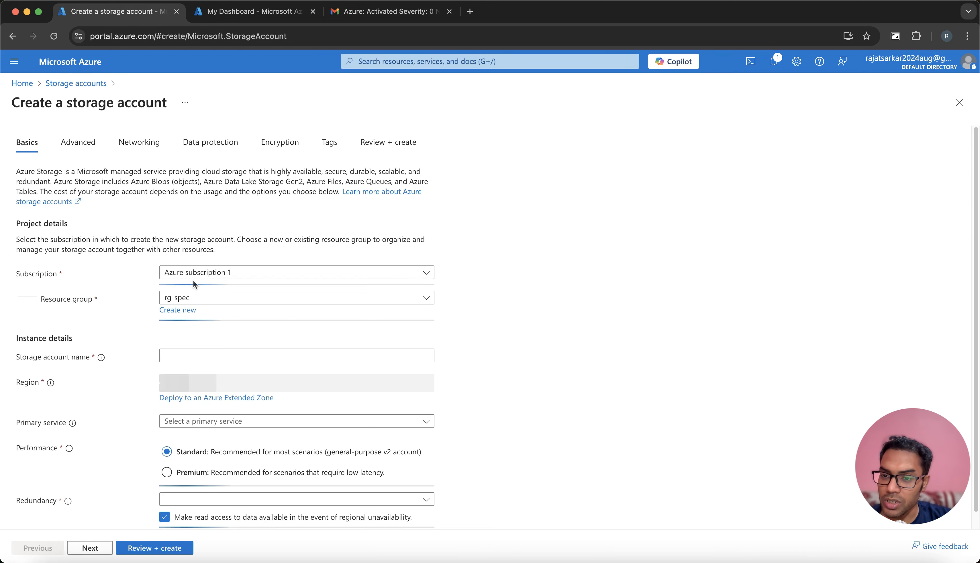
left_click(193, 298)
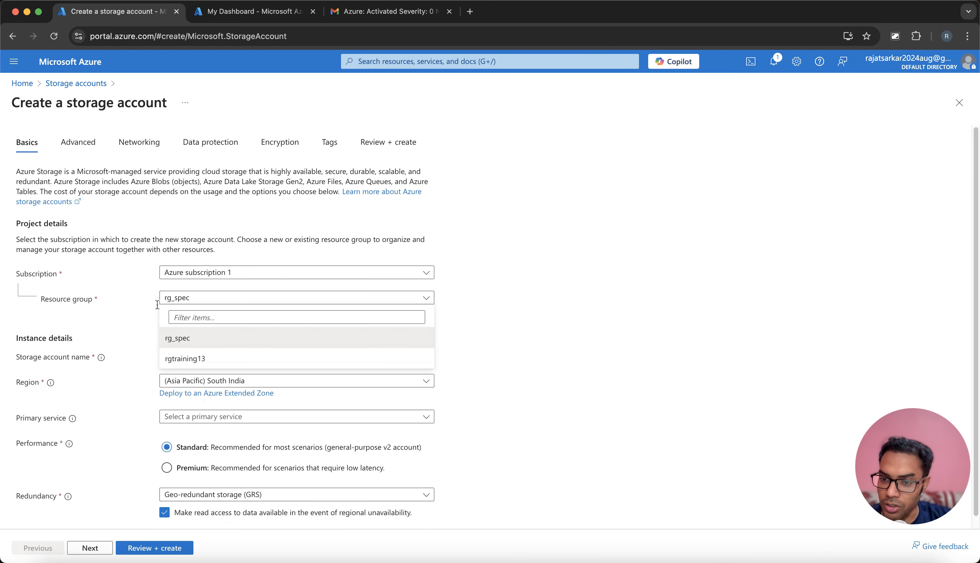
left_click(193, 358)
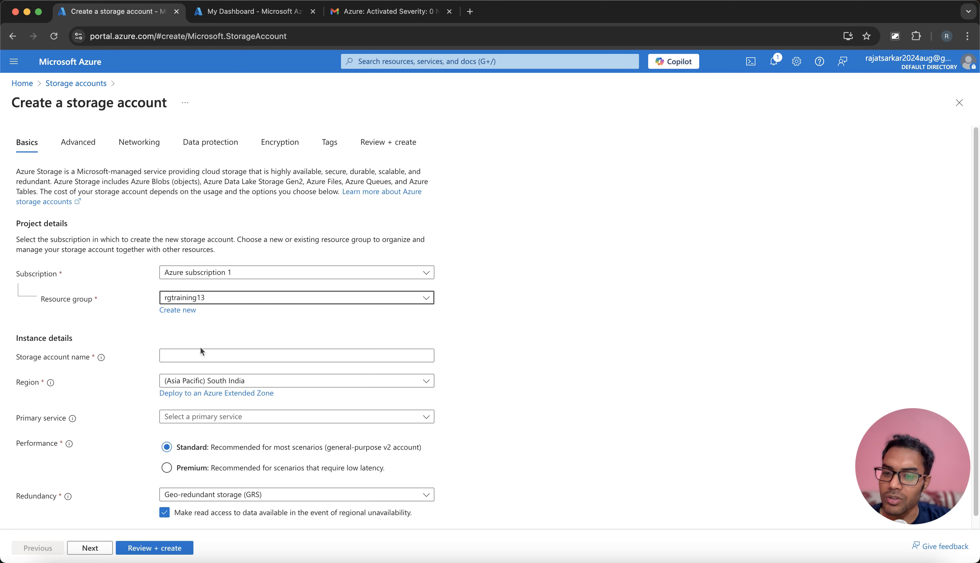
- Name the storage account inputtraining12blob
left_click(186, 354)
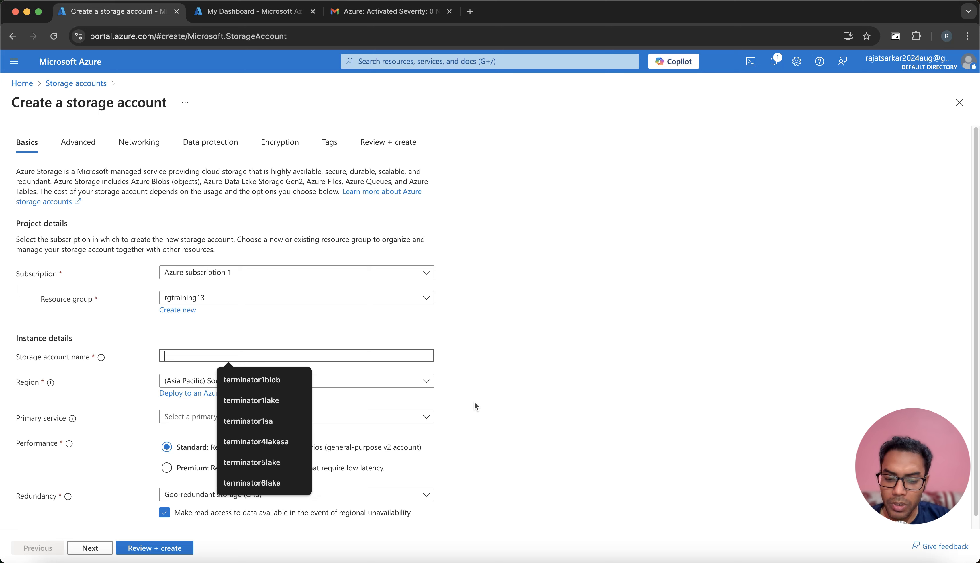
type("trainin")
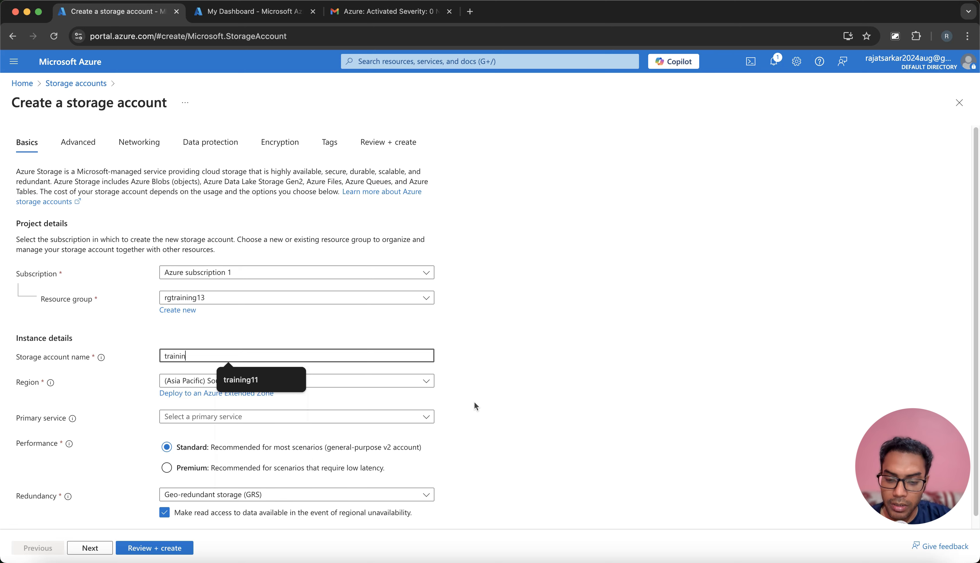
type("g12")
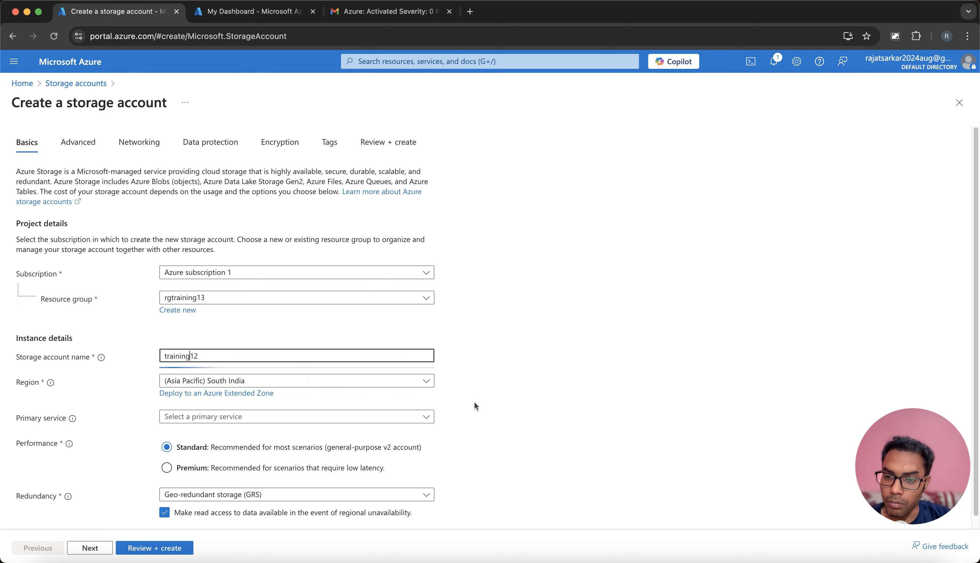
type("b")
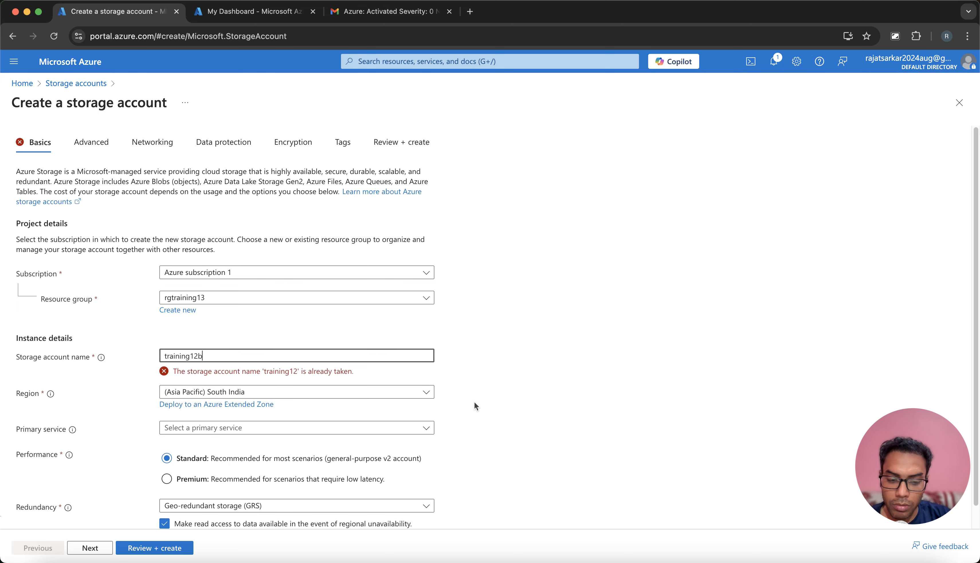
type("lobinpu")
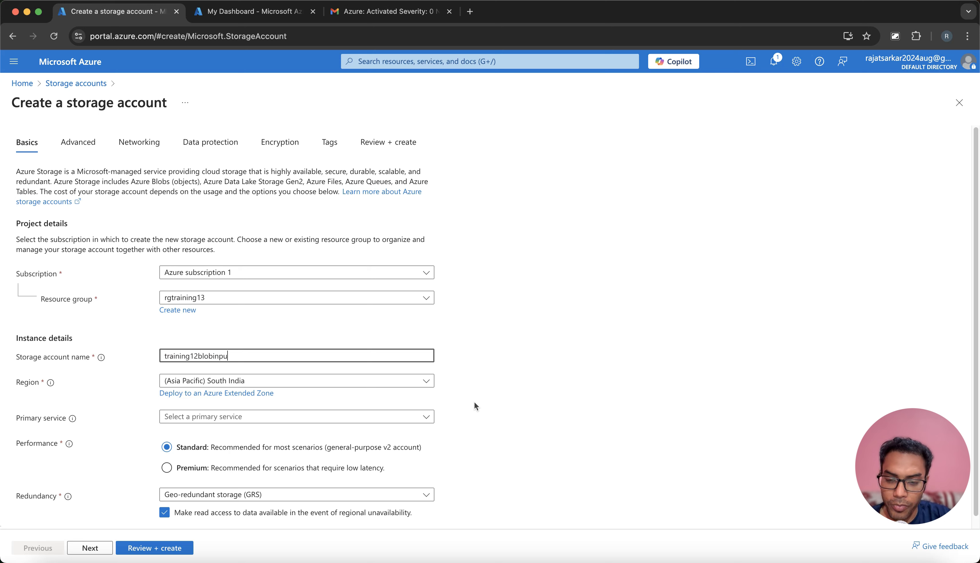
key("BackSpace")
key("BackSpace")
key("BackSpace")
key("BackSpace")
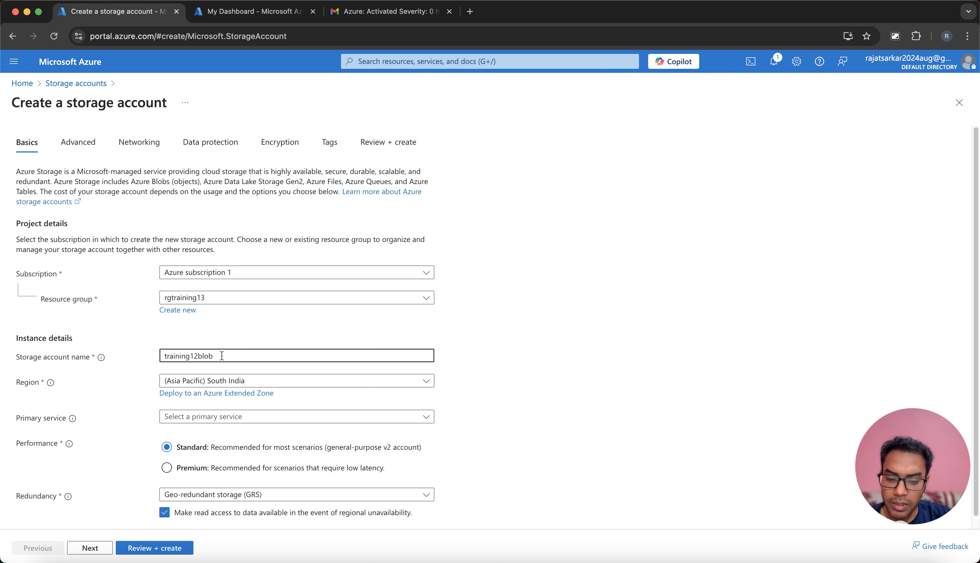
key("super+Left")
type("input")
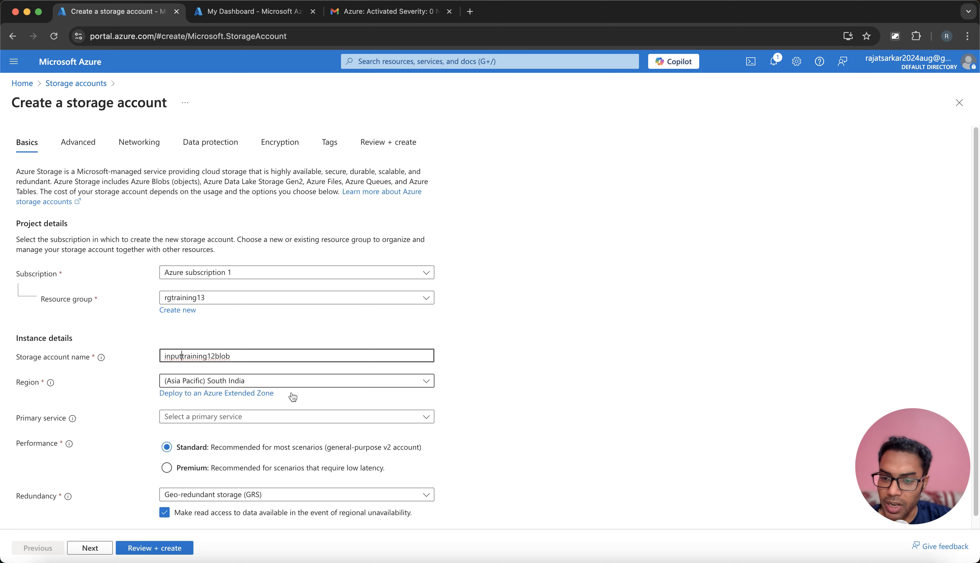
- Set the storage account's redundancy to Locally-redundant storage (LRS), then review and create the account
left_click(277, 493)
left_click(179, 413)
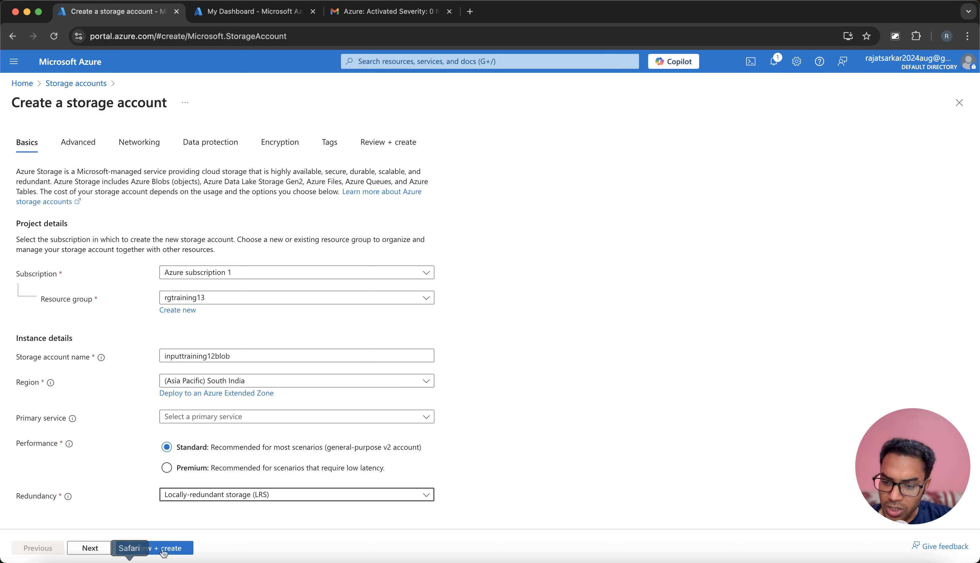
left_click(176, 551)
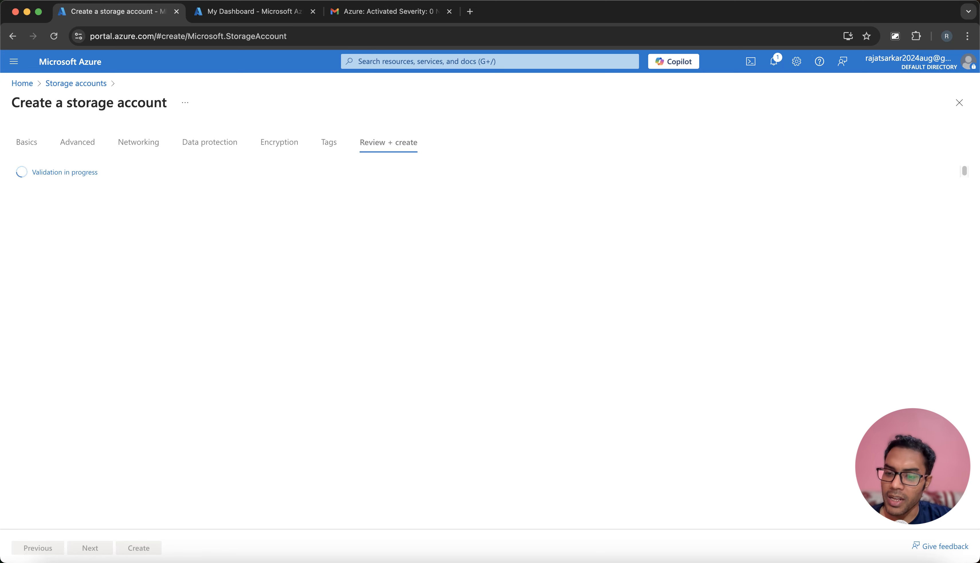
left_click(150, 552)
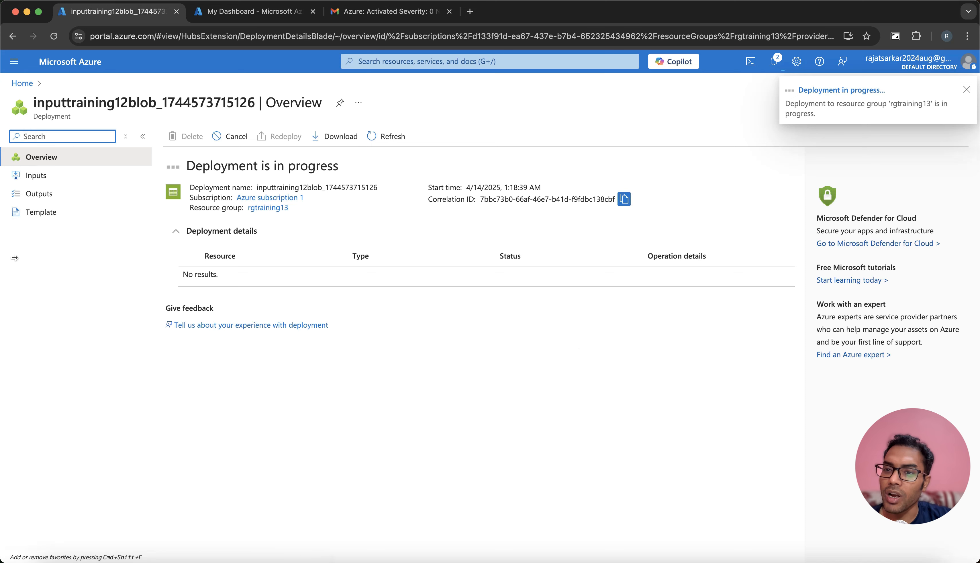
- Start a second storage account and assign it to the existing rgtraining13 resource group
left_click(60, 66)
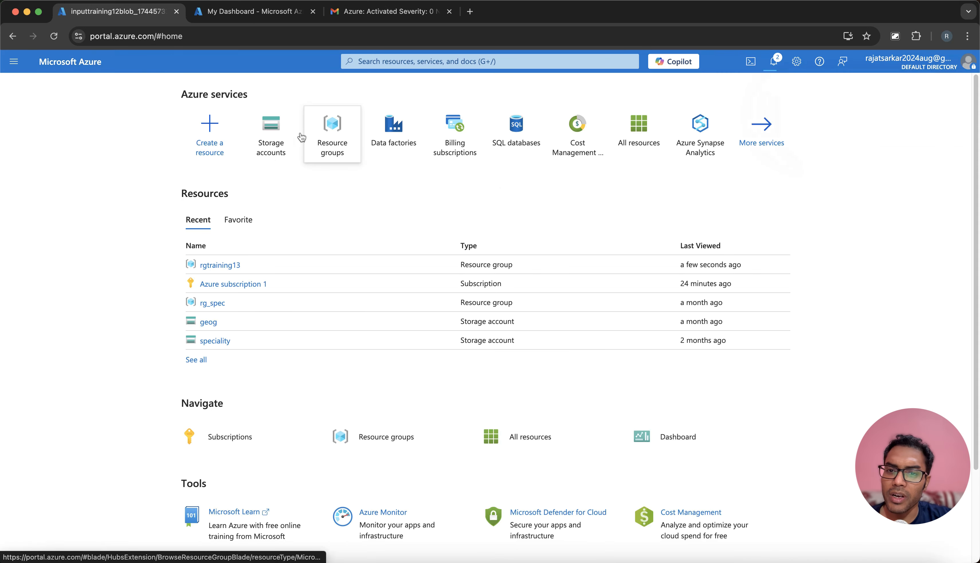
left_click(264, 137)
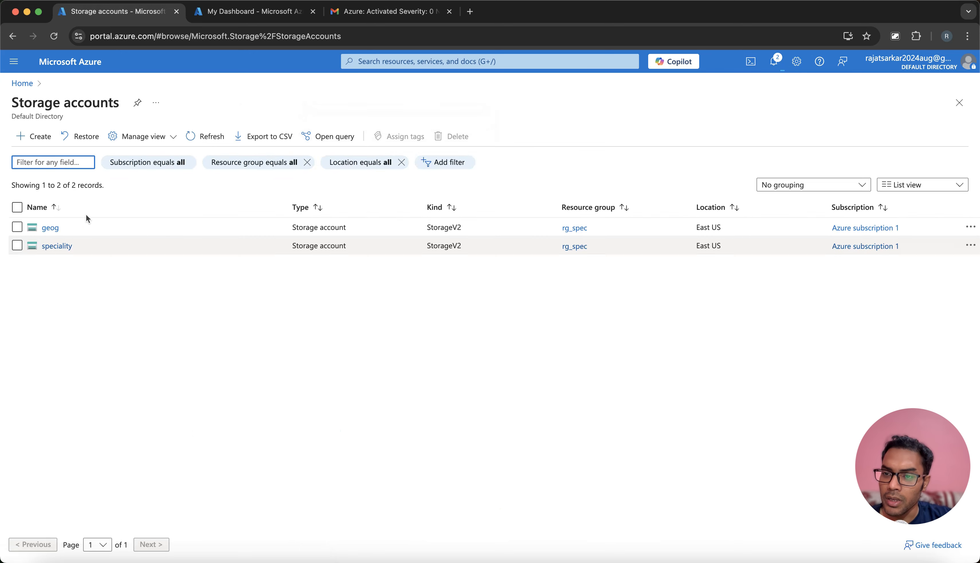
left_click(35, 136)
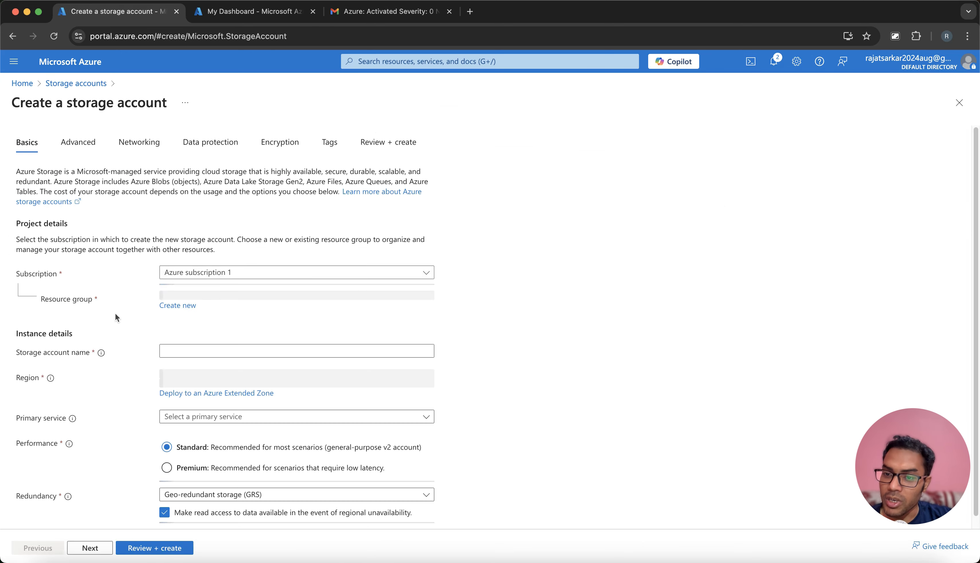
left_click(187, 314)
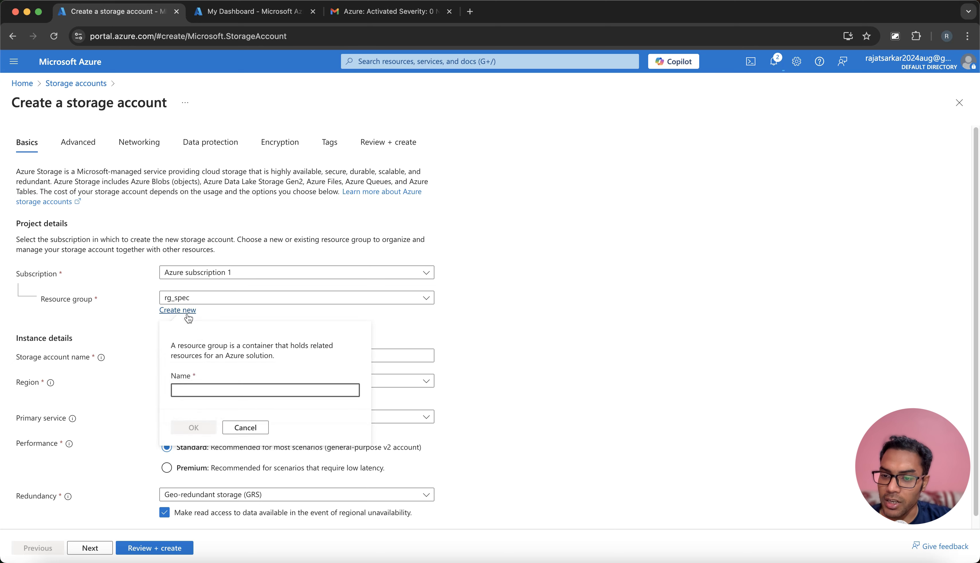
left_click(302, 319)
left_click(188, 298)
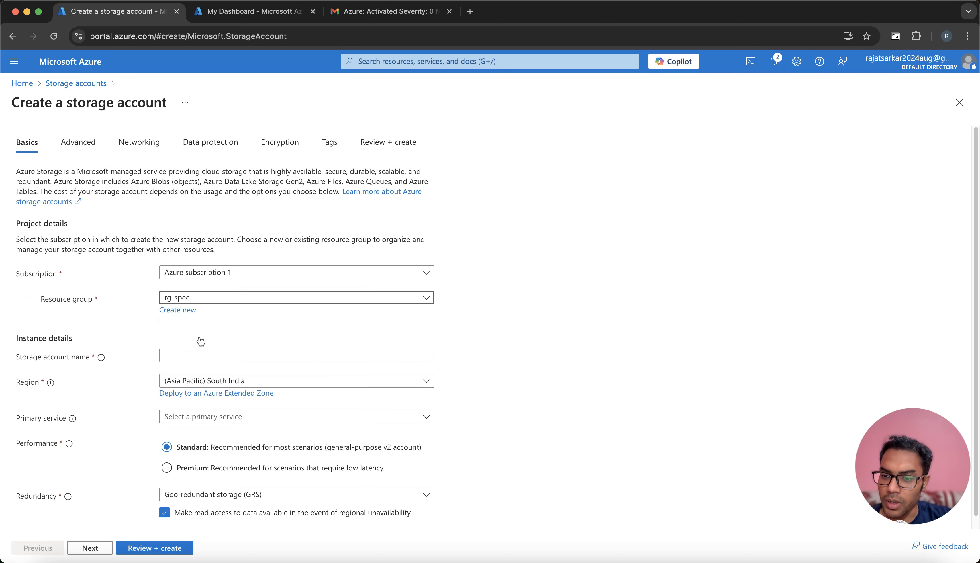
left_click(206, 358)
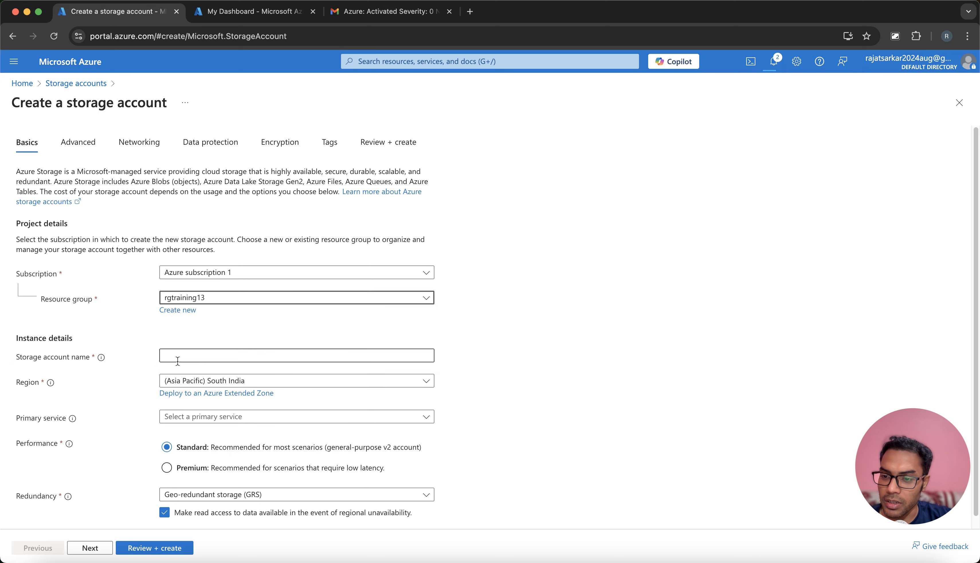
- Name the second storage account outputtraining13lake and set its redundancy to Locally-redundant storage (LRS)
left_click(175, 355)
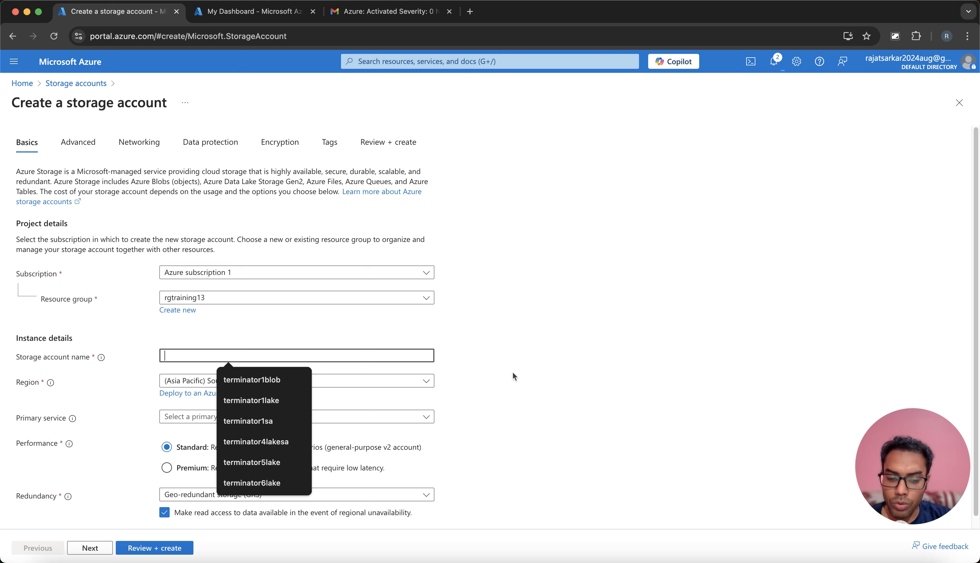
type("ou")
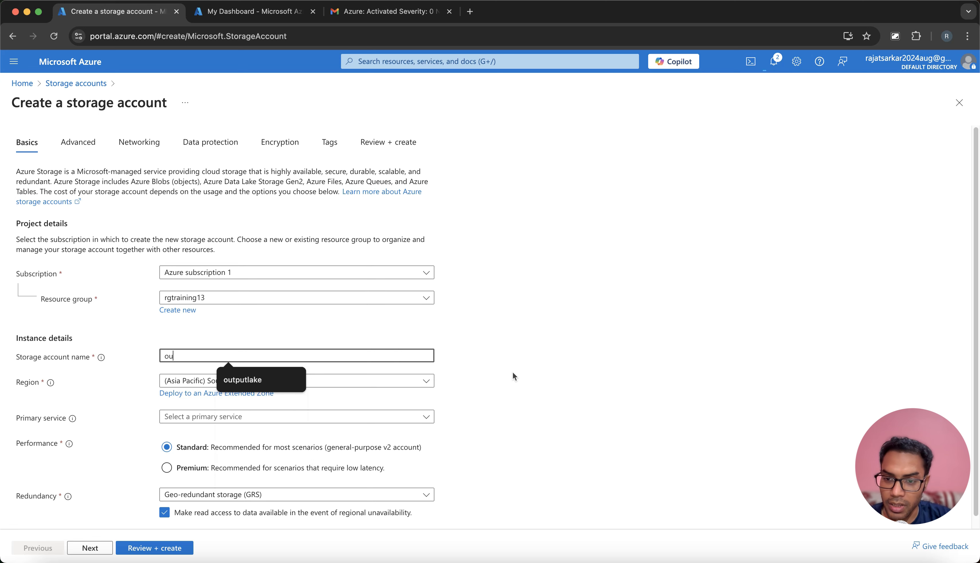
type("tput")
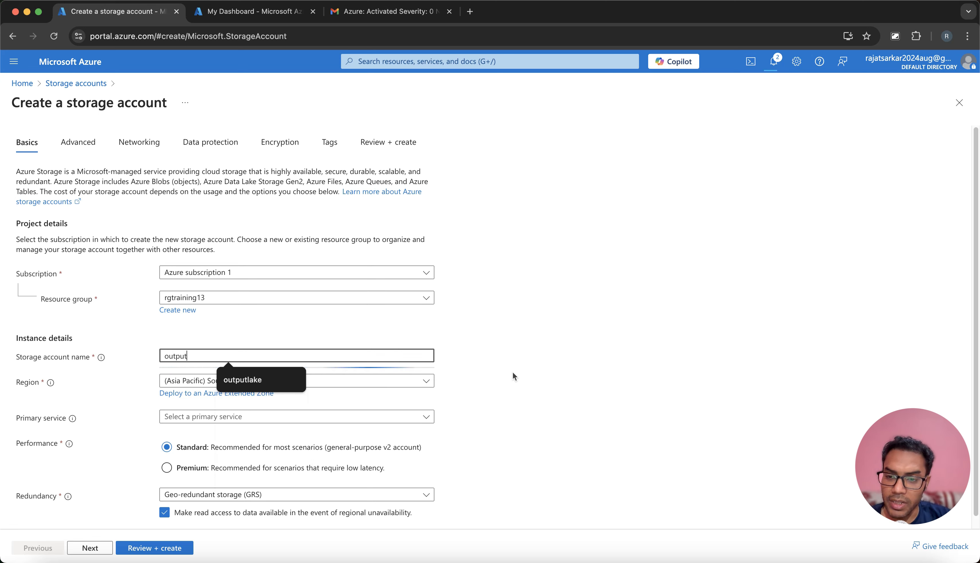
type("train")
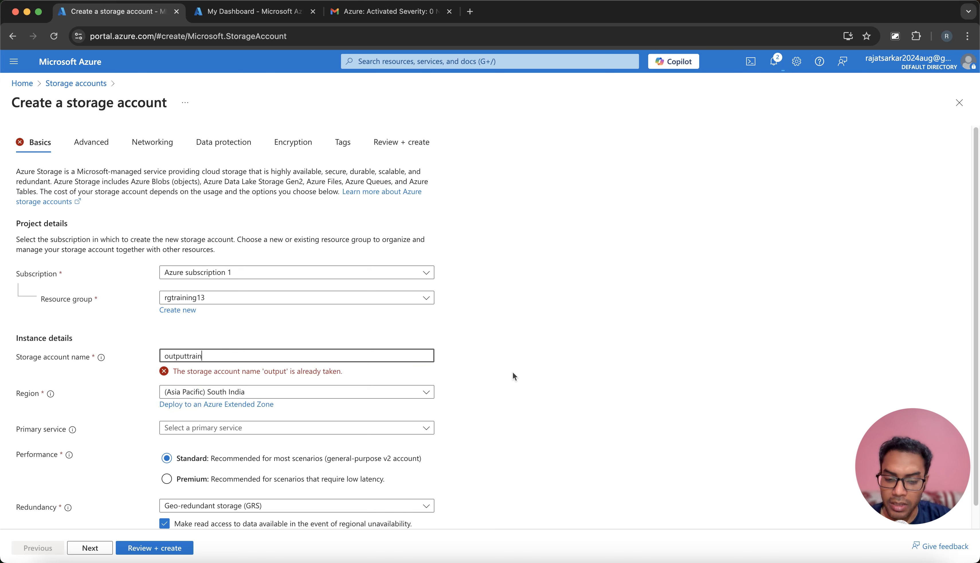
type("ing13")
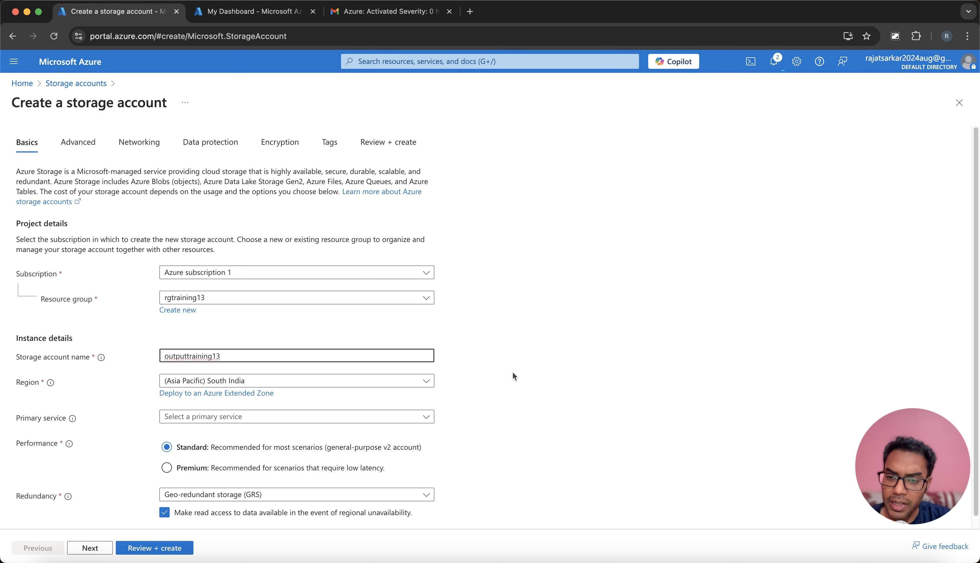
type("lake")
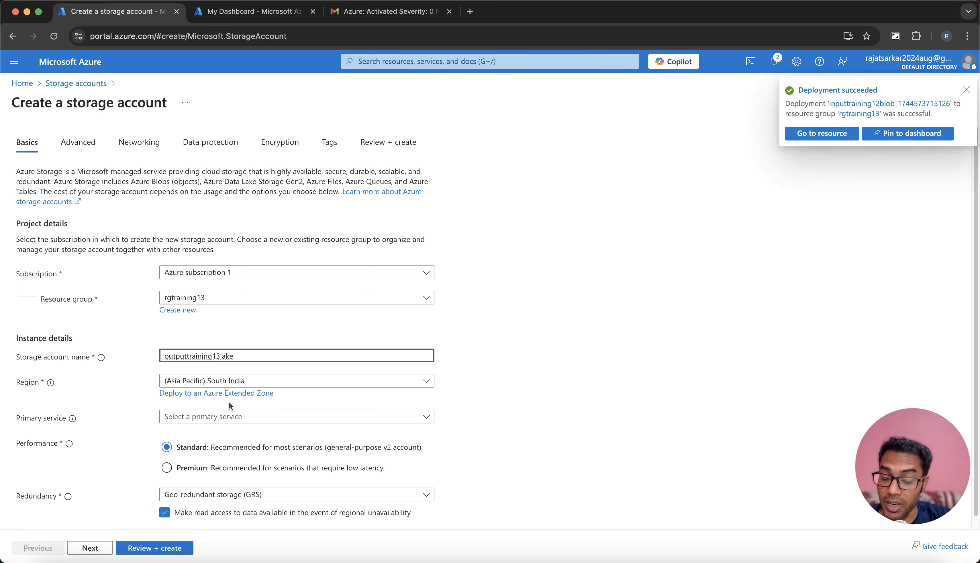
left_click(216, 499)
left_click(189, 411)
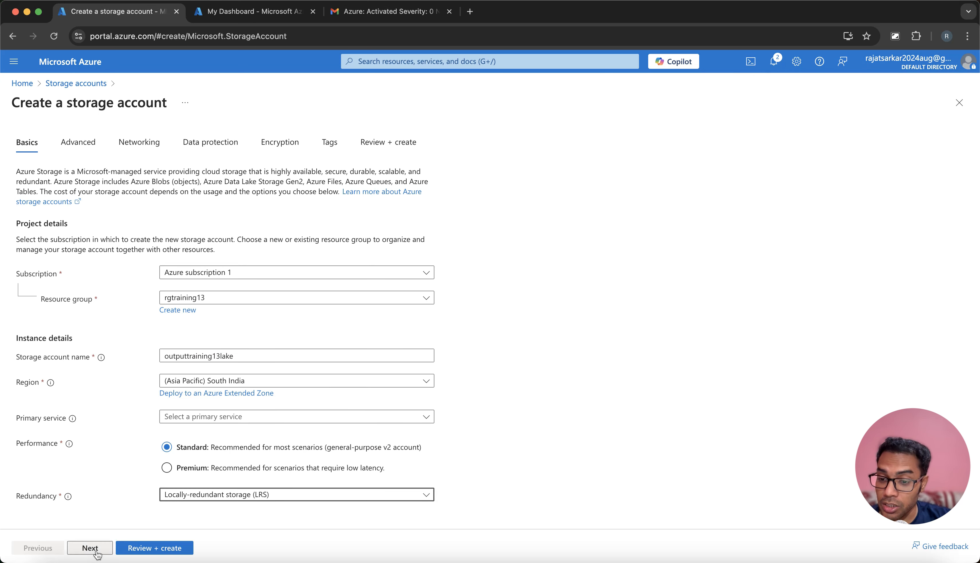
- Enable the hierarchical namespace in the storage account's advanced settings, then review and create the account
left_click(90, 547)
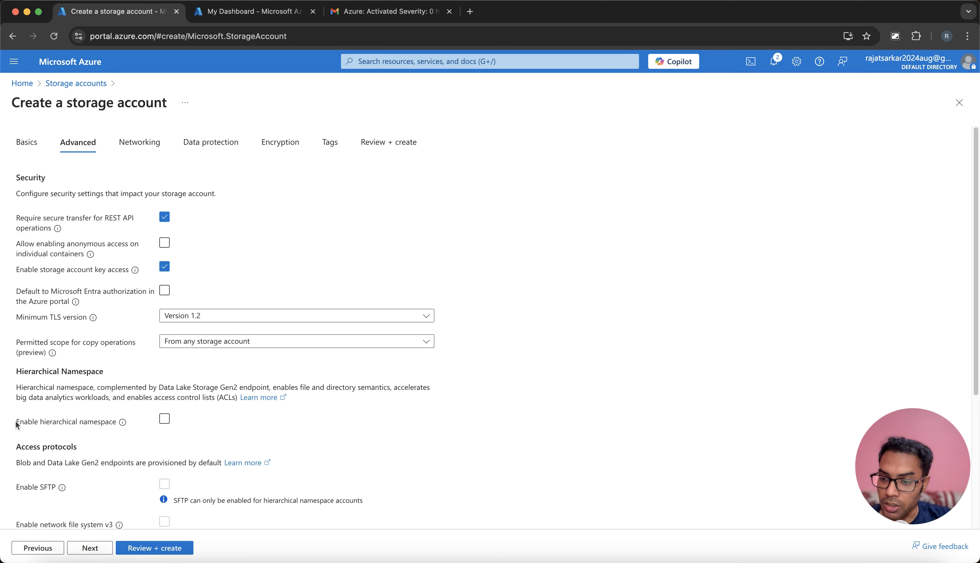
left_click_drag(16, 422, 156, 419)
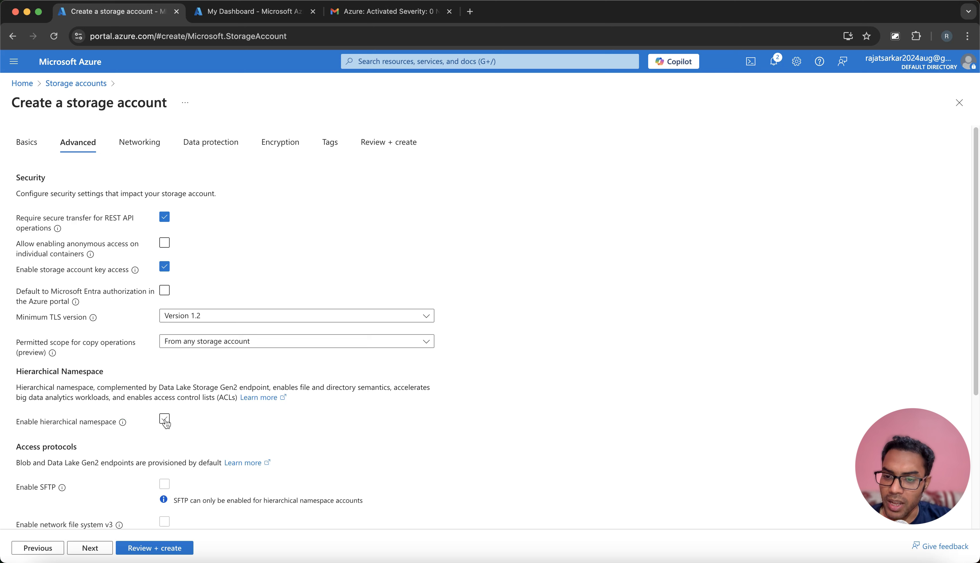
left_click(164, 419)
left_click_drag(159, 387, 238, 387)
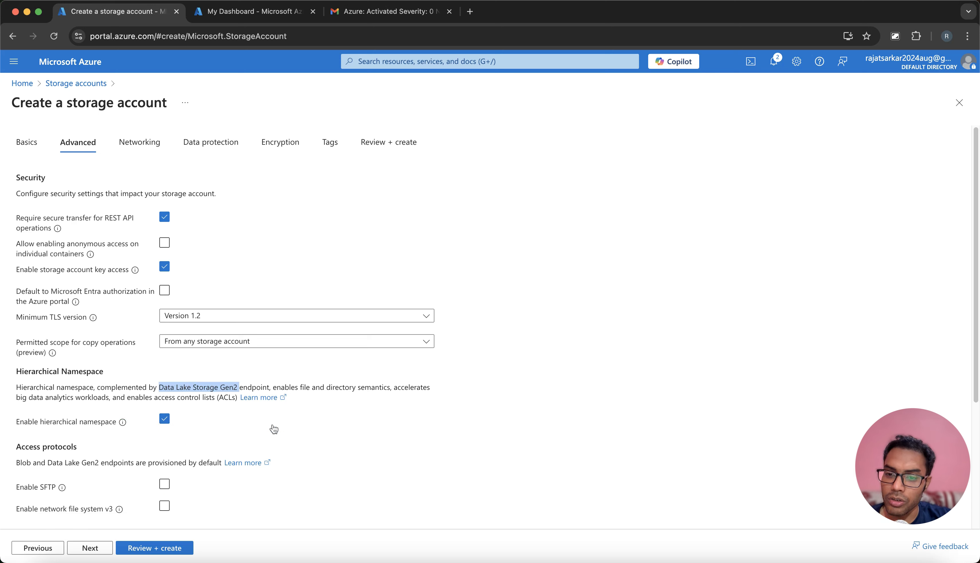
left_click(214, 514)
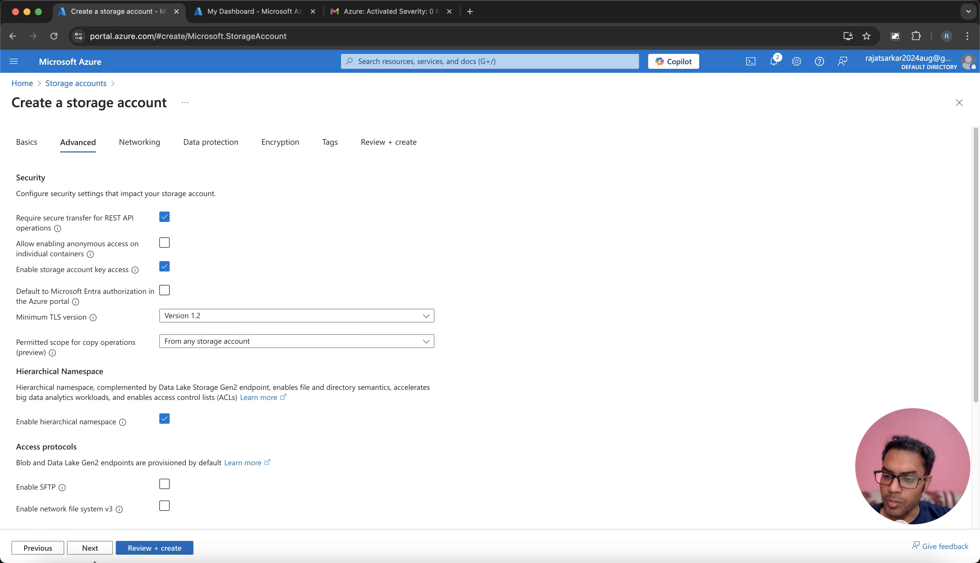
left_click(156, 549)
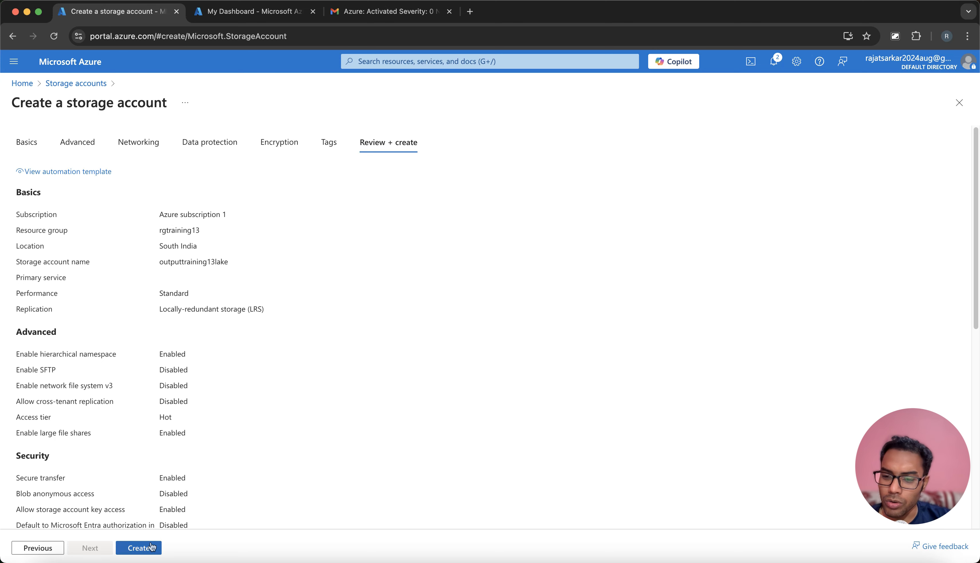
left_click(152, 547)
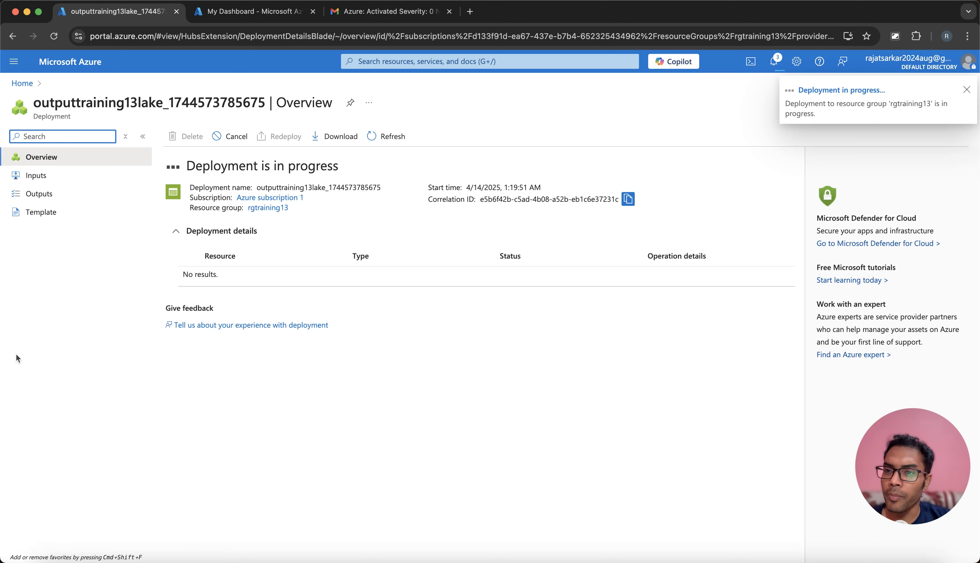
- Open the blob containers of the inputtraining12blob storage account in the rgtraining13 resource group
left_click(22, 83)
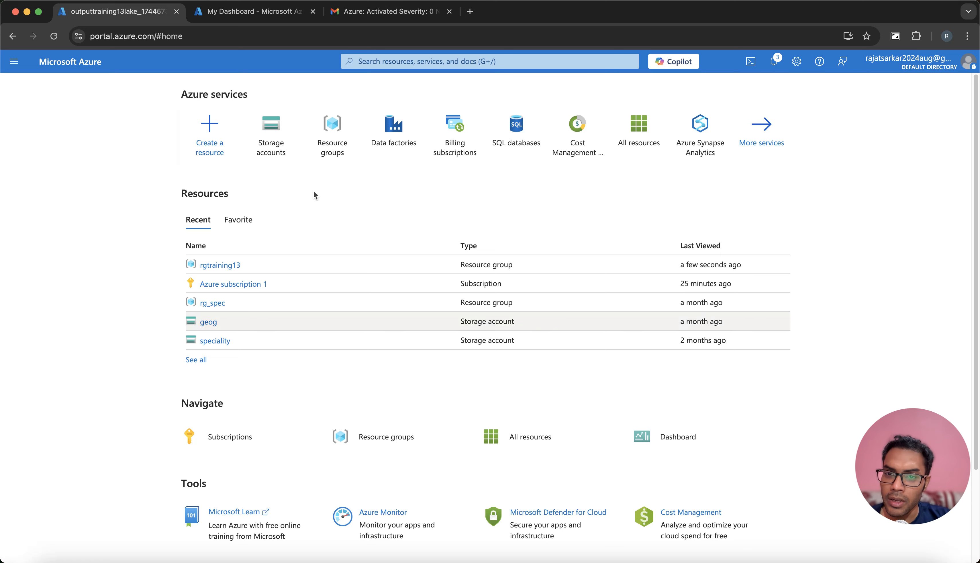
left_click(337, 131)
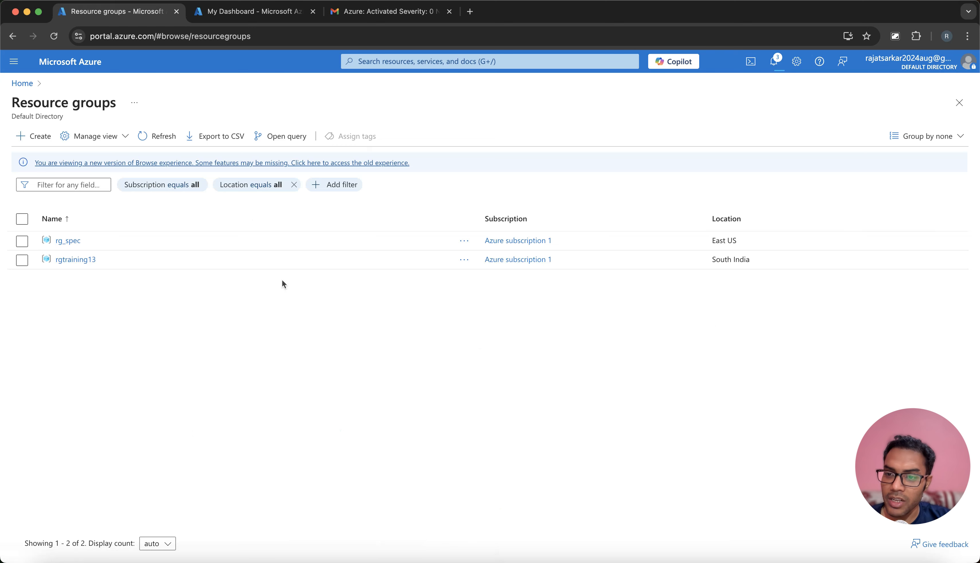
left_click(70, 259)
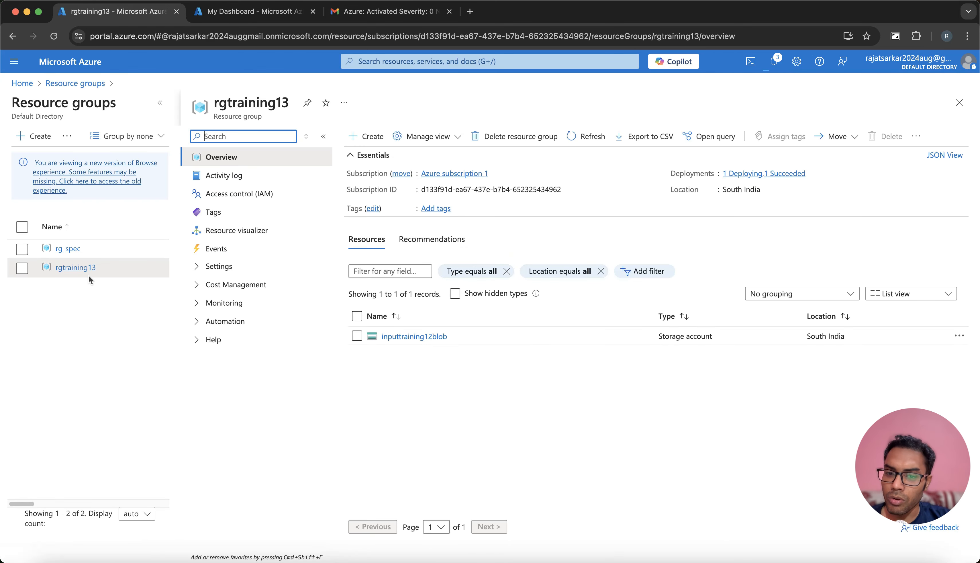
left_click(423, 337)
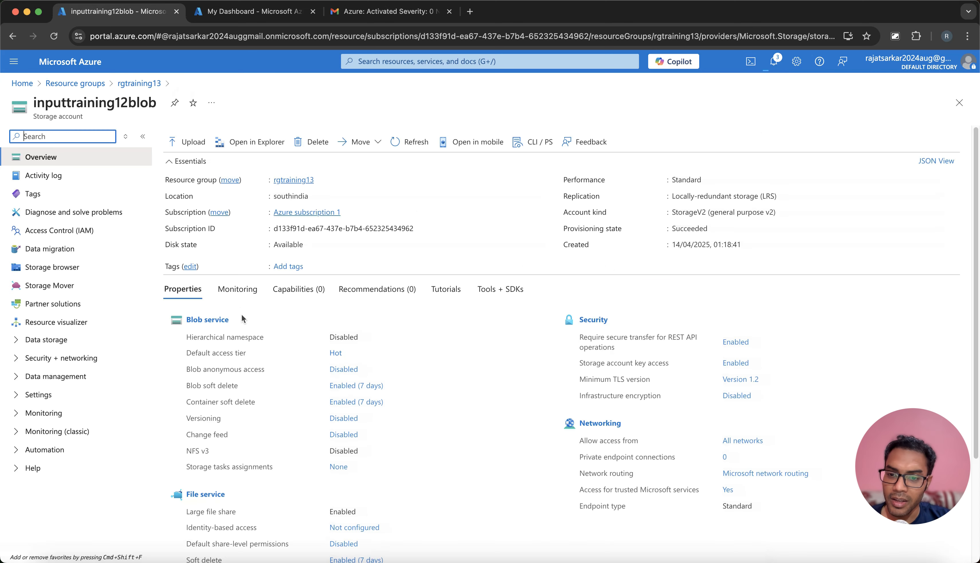
left_click(224, 326)
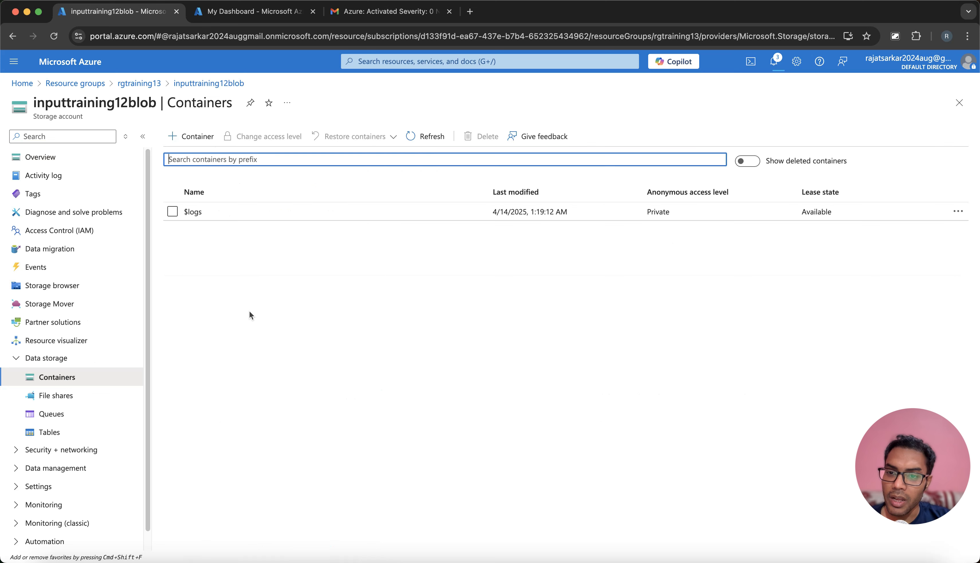
- Create a container named input in inputtraining12blob and open it
left_click(181, 136)
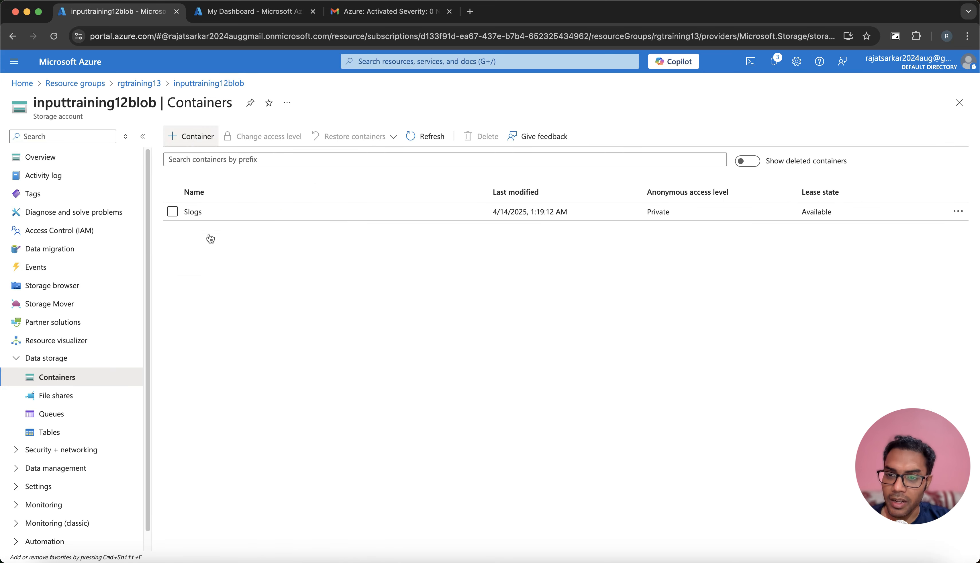
type("input")
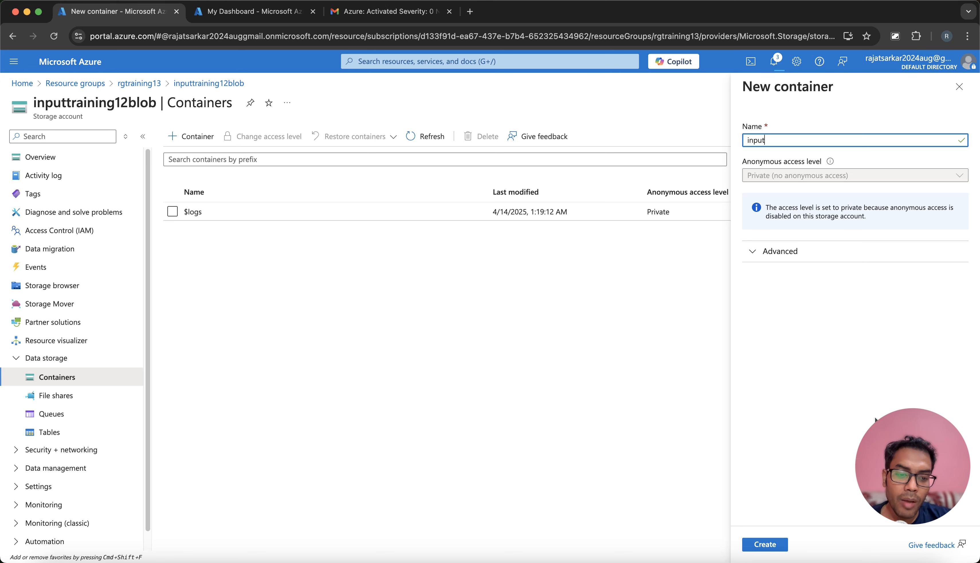
left_click(765, 544)
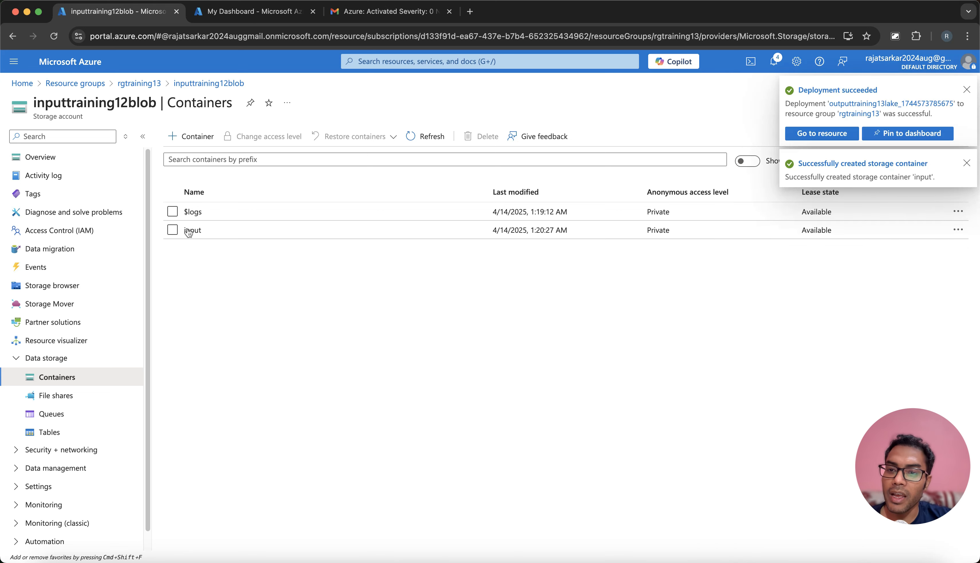
left_click(188, 231)
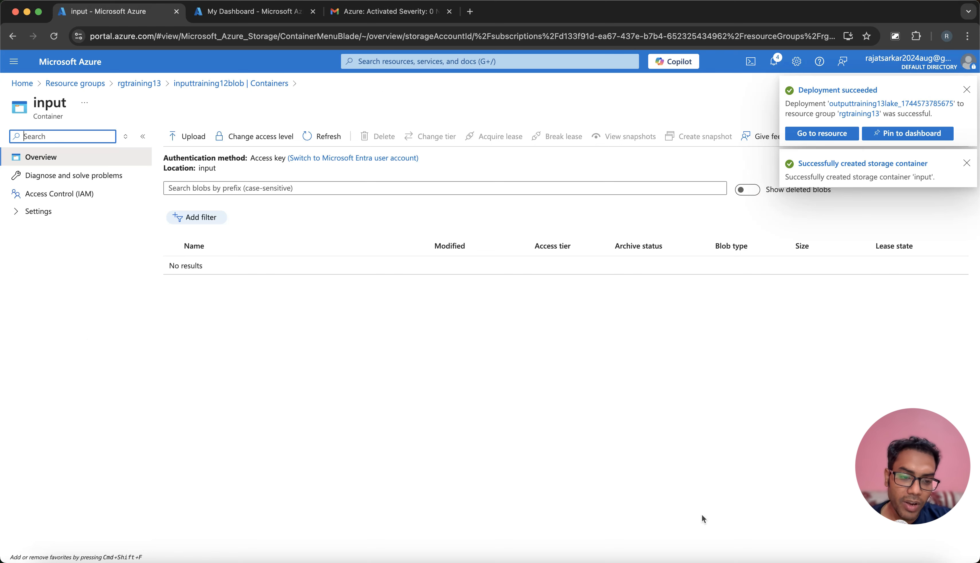
- Switch to Finder, open export.csv to examine its contents, and return to the input container in the browser
left_click(849, 561)
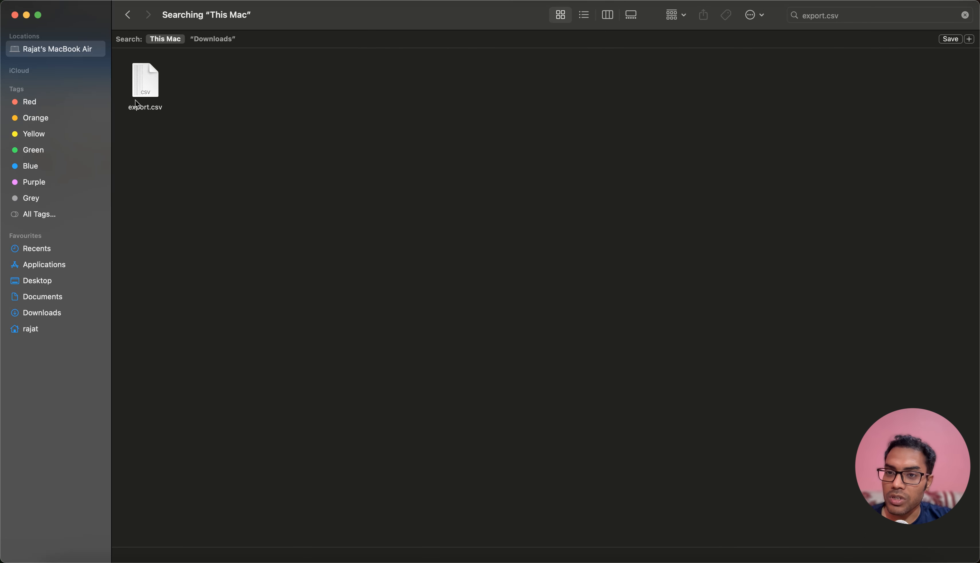
double_click(143, 89)
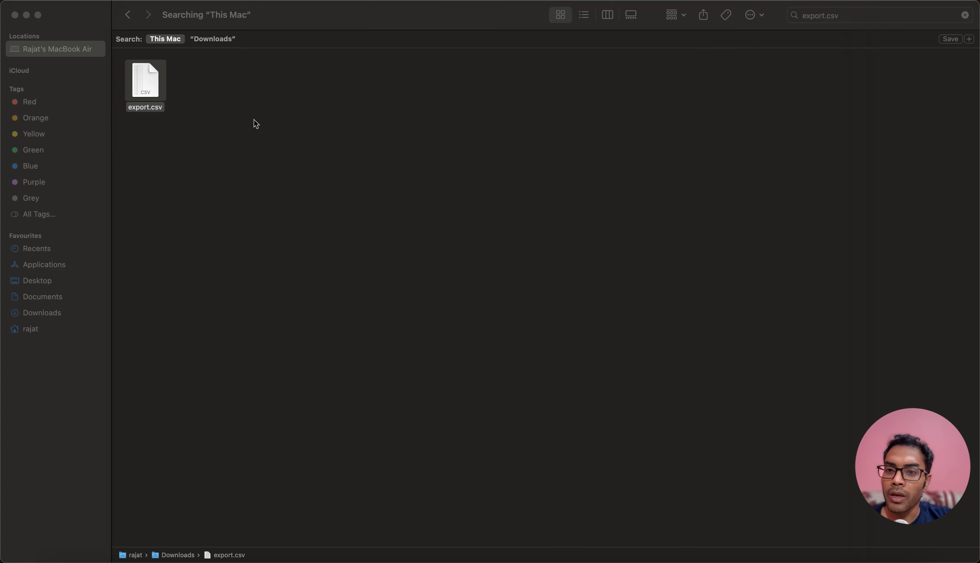
left_click(136, 8)
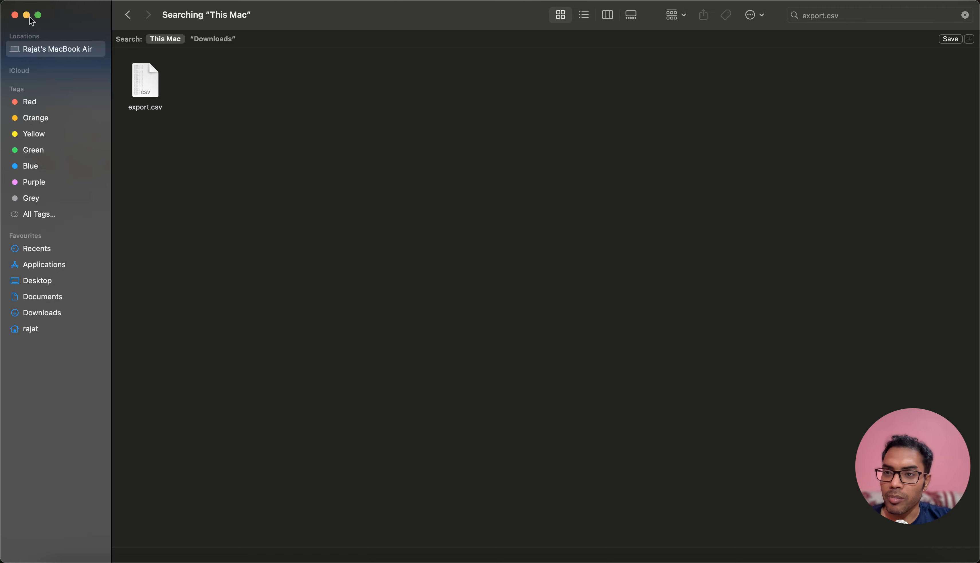
left_click(26, 15)
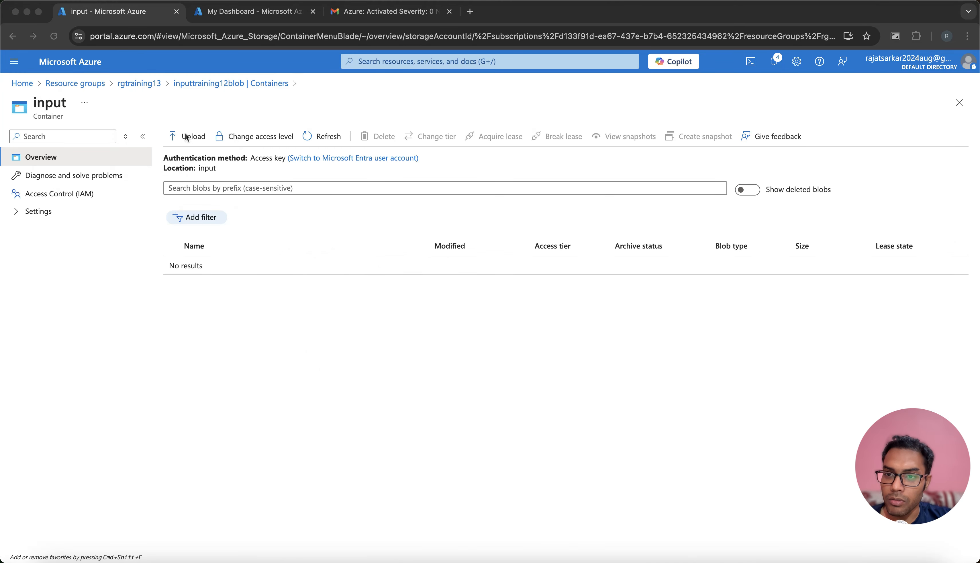
left_click(369, 208)
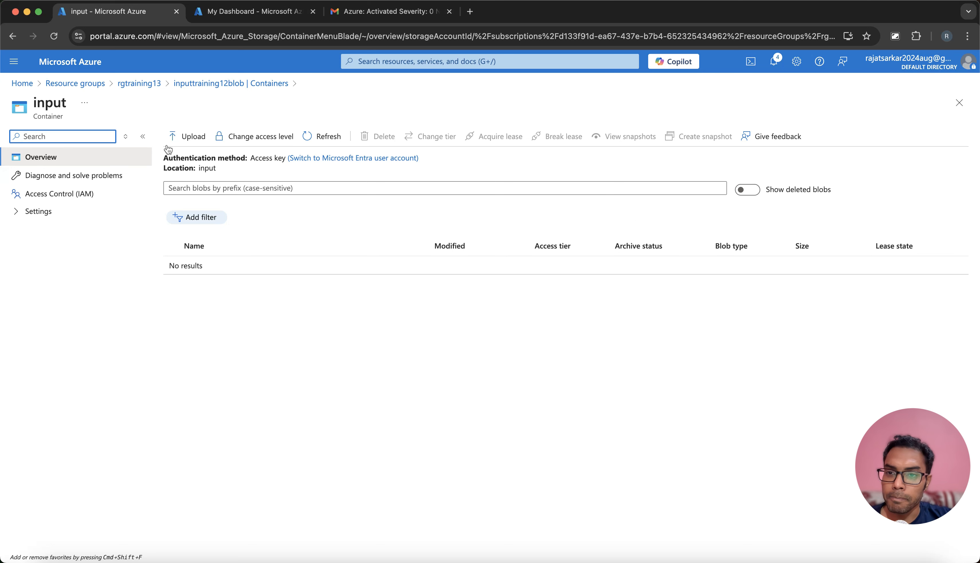
- Find export.csv on the computer and upload it to the input container
left_click(187, 142)
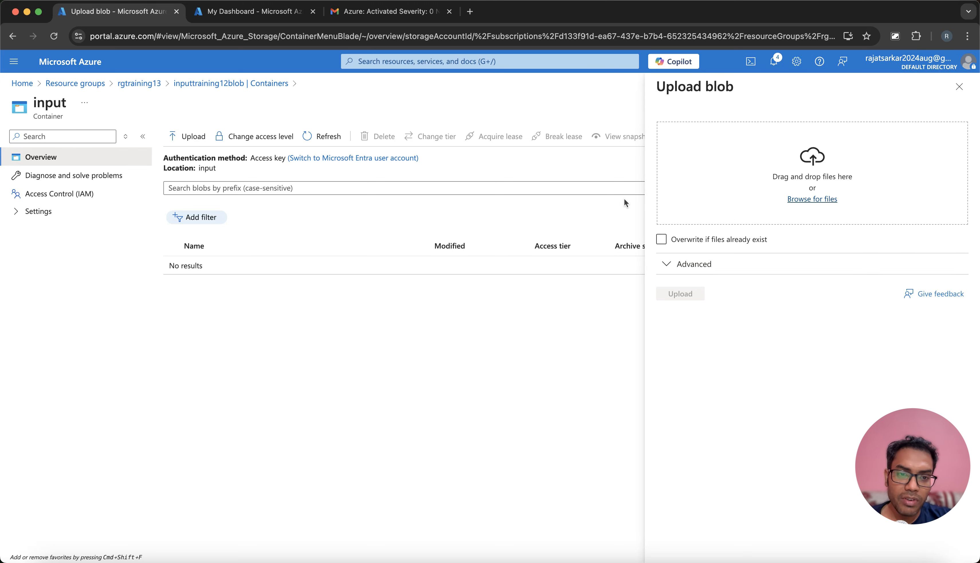
left_click(807, 199)
left_click(653, 170)
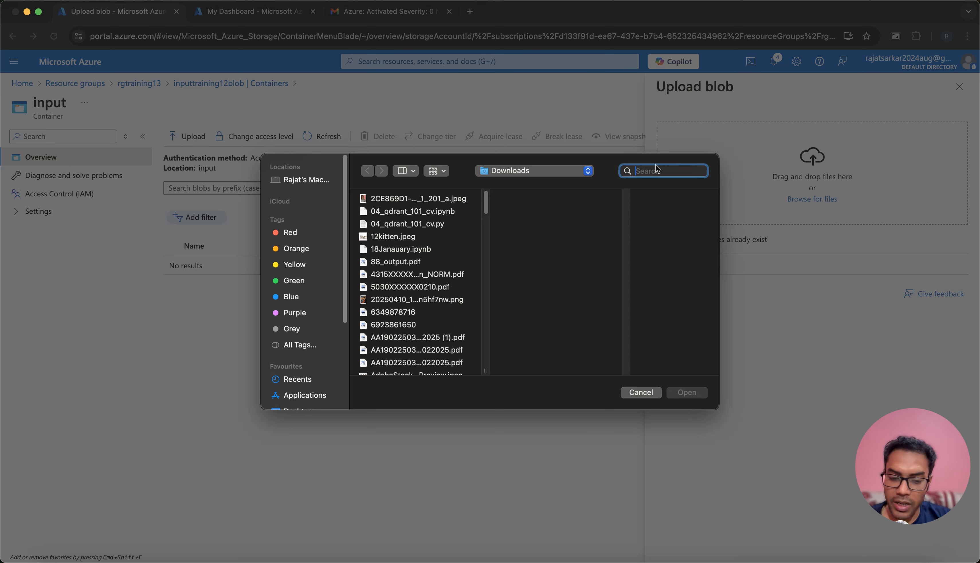
type("export.")
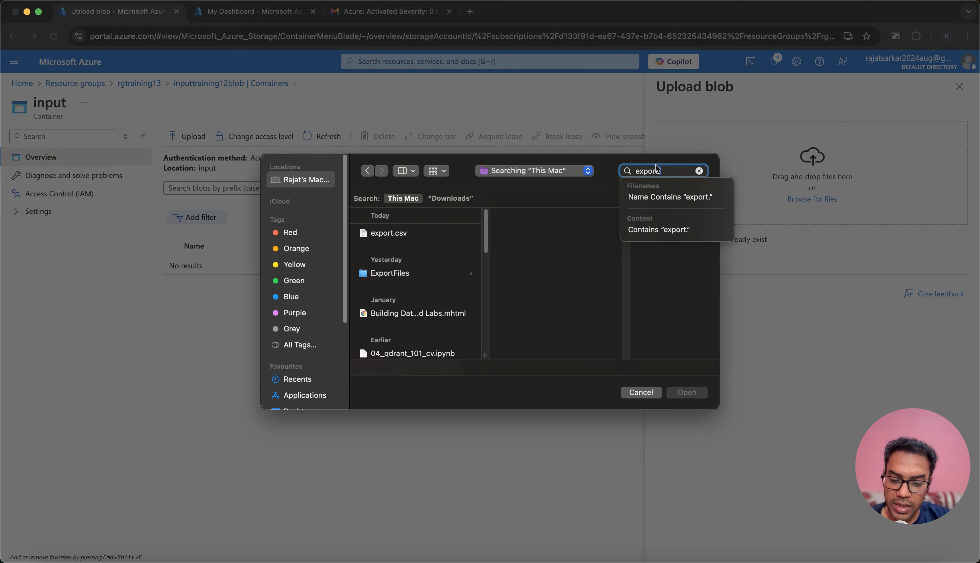
type("csv")
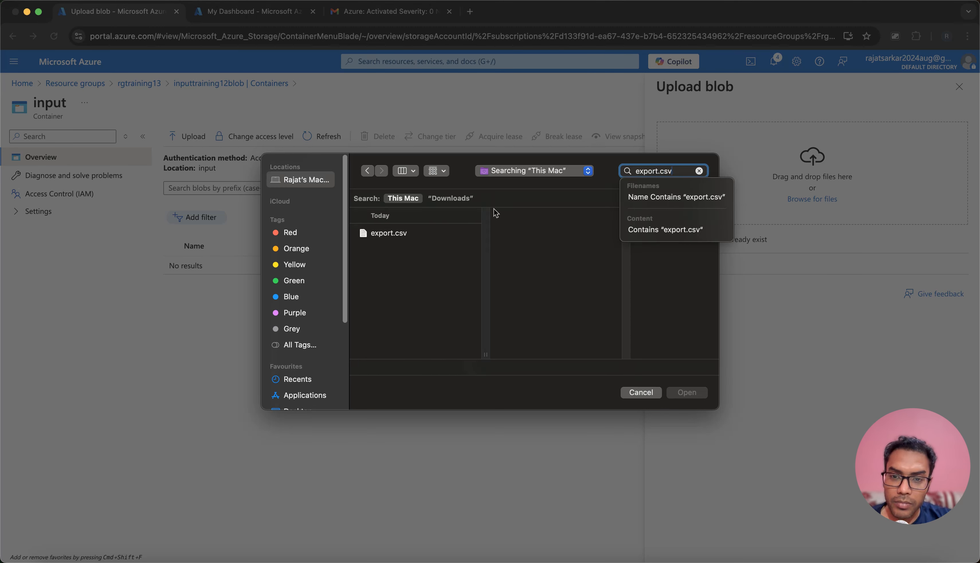
double_click(373, 234)
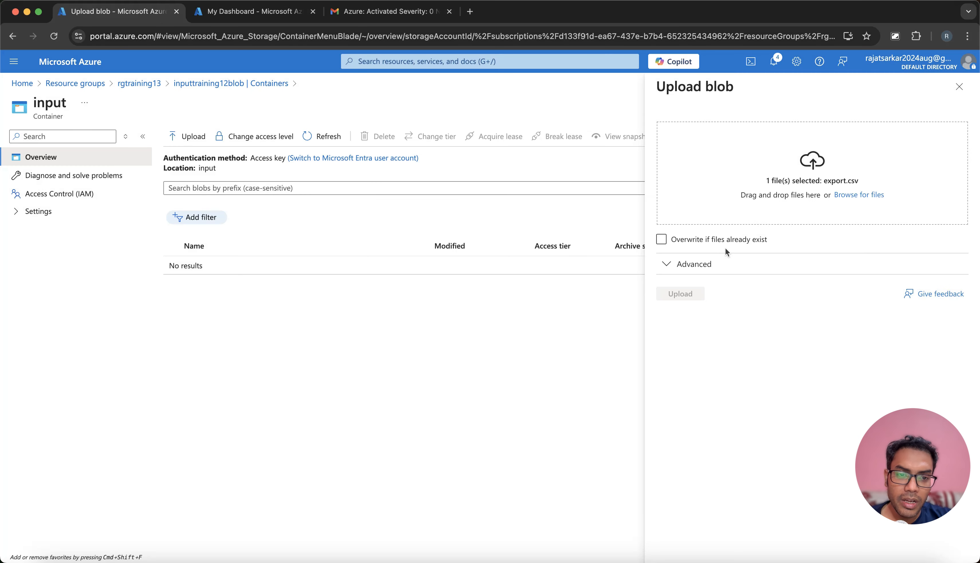
left_click(682, 296)
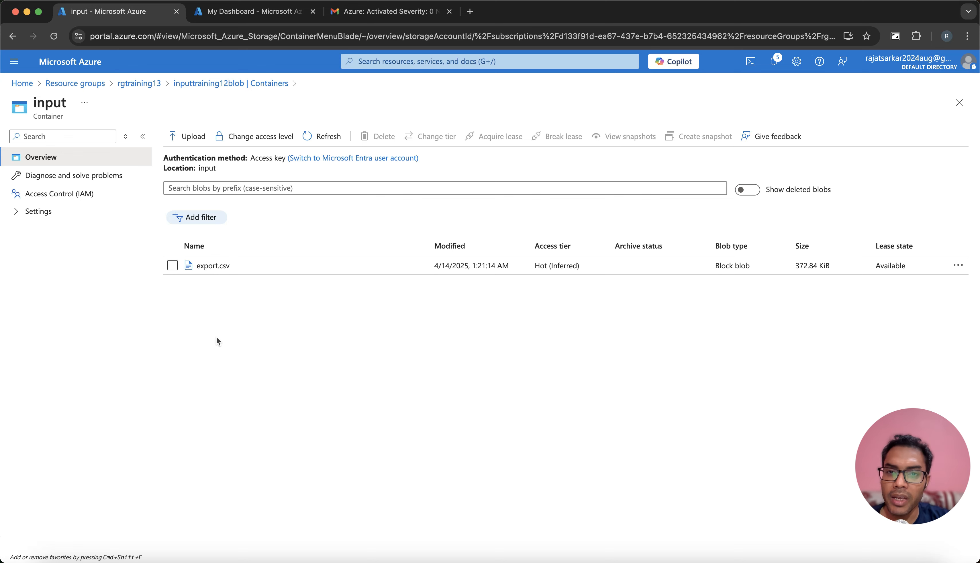
left_click(268, 13)
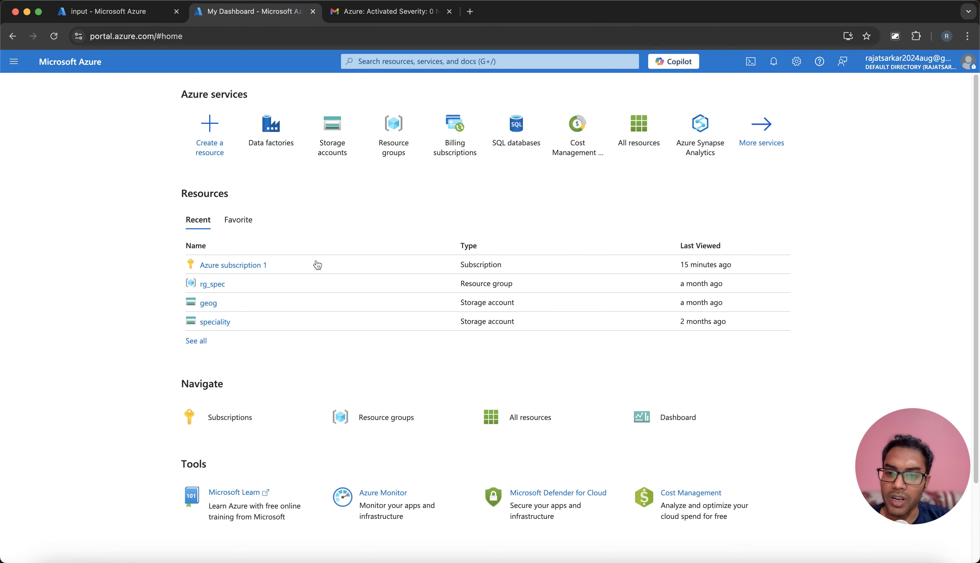
left_click(149, 19)
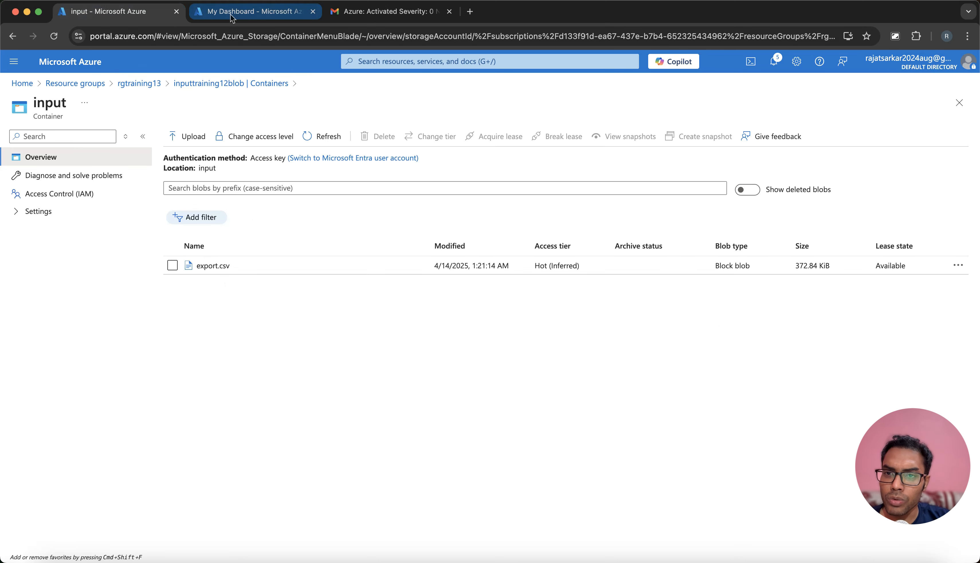
left_click(233, 17)
left_click(171, 15)
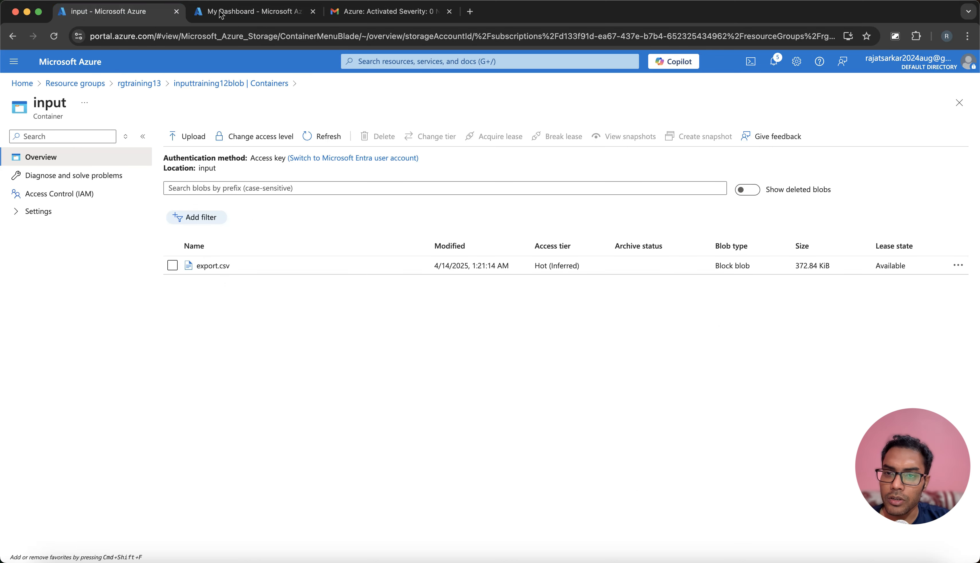
left_click(249, 13)
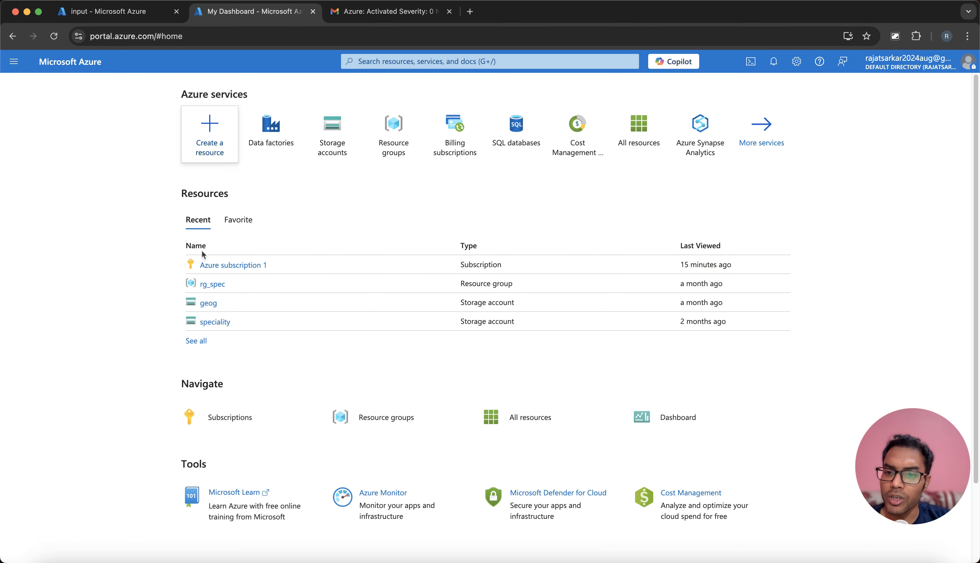
left_click(109, 11)
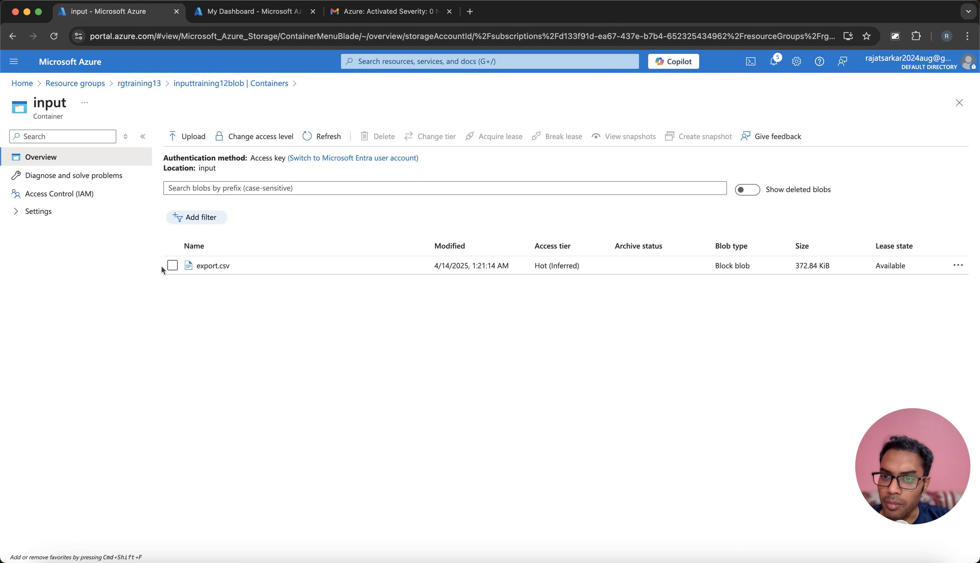
- Open the blob containers of the outputtraining13lake storage account in the rgtraining13 resource group
left_click(124, 84)
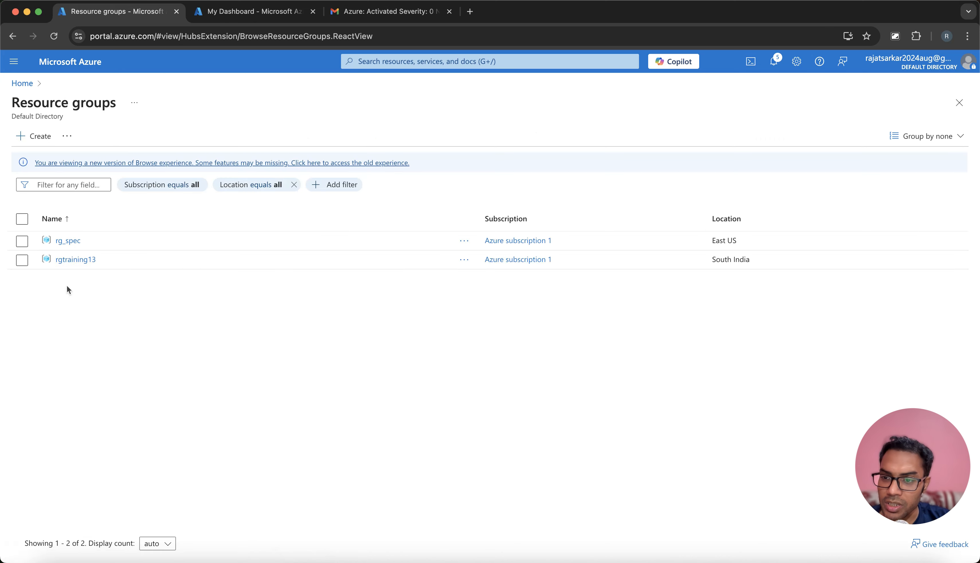
left_click(78, 260)
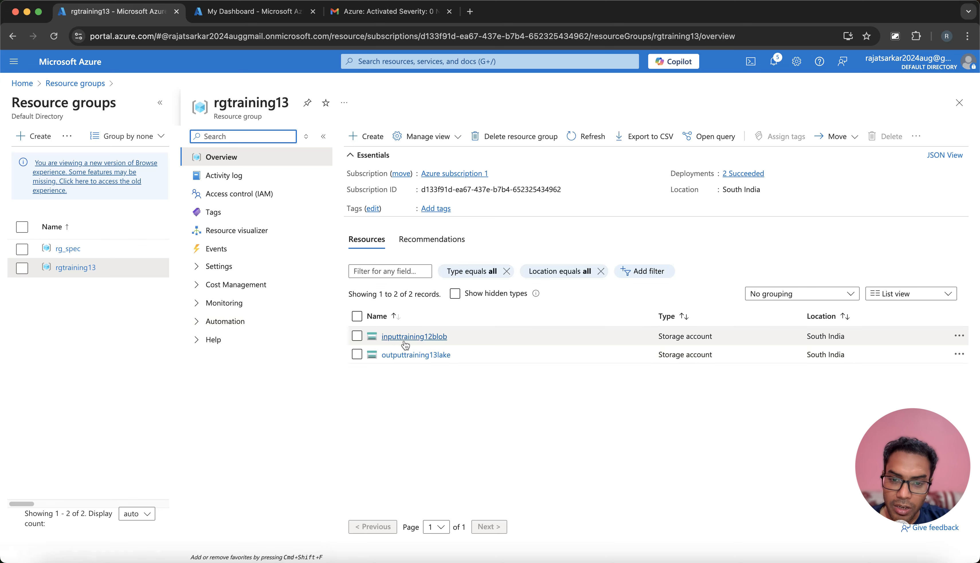
left_click(429, 354)
left_click(218, 319)
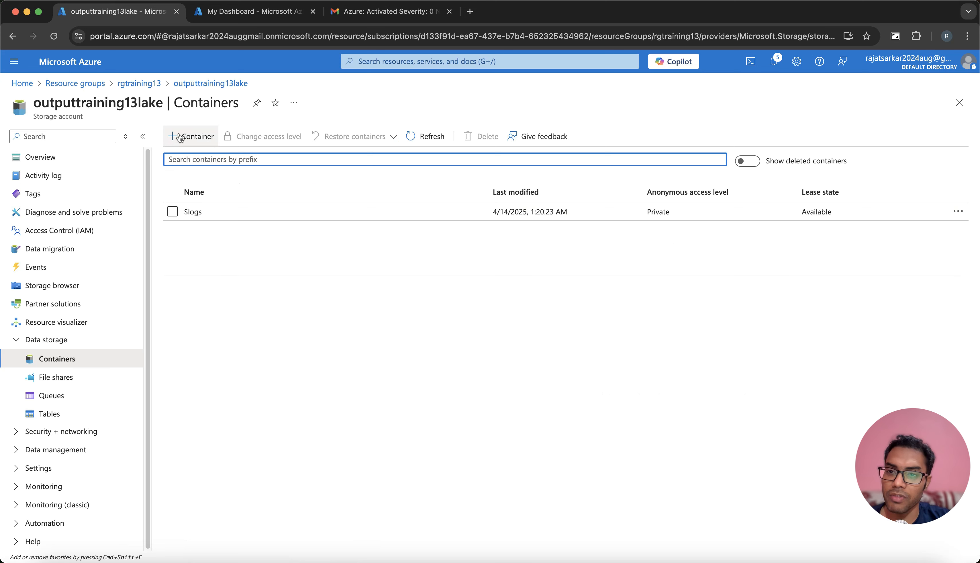
- Create a container named output in outputtraining13lake, open it, and return to the rgtraining13 resource group
left_click(190, 136)
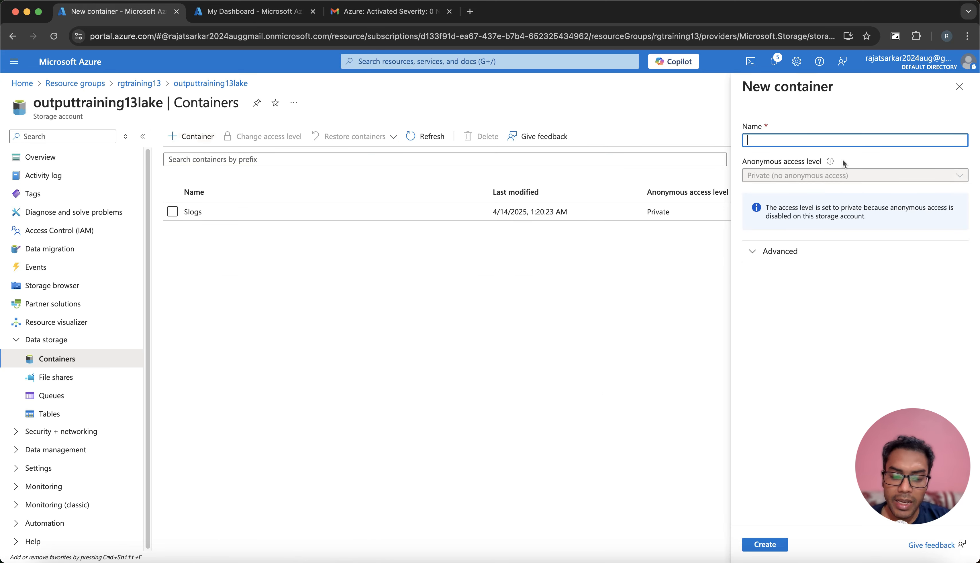
type("out")
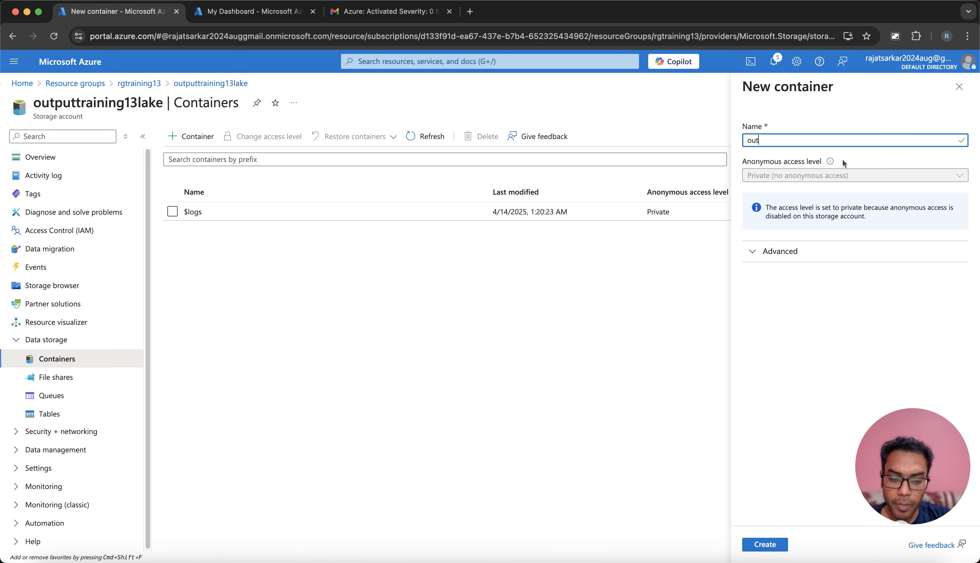
type("put")
key("Return")
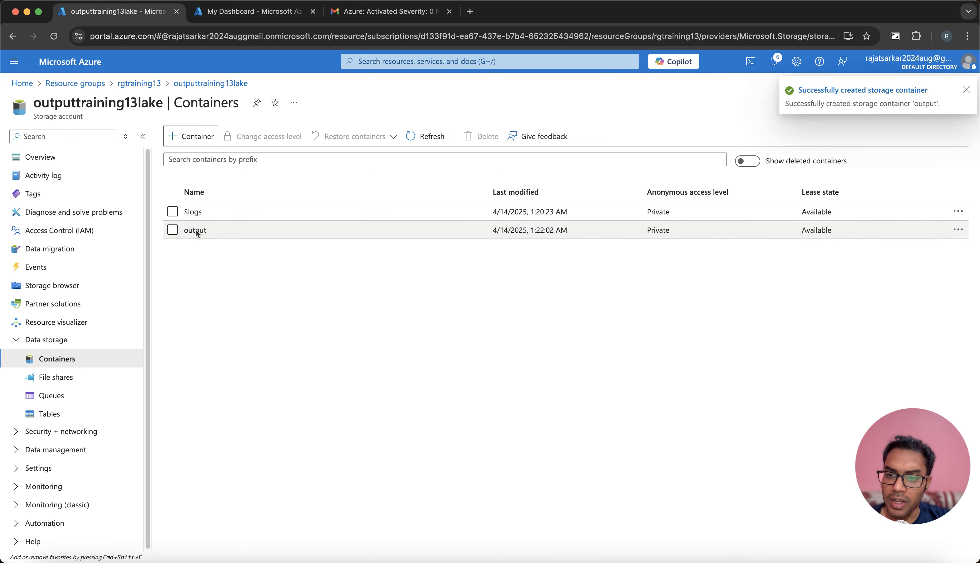
left_click(195, 230)
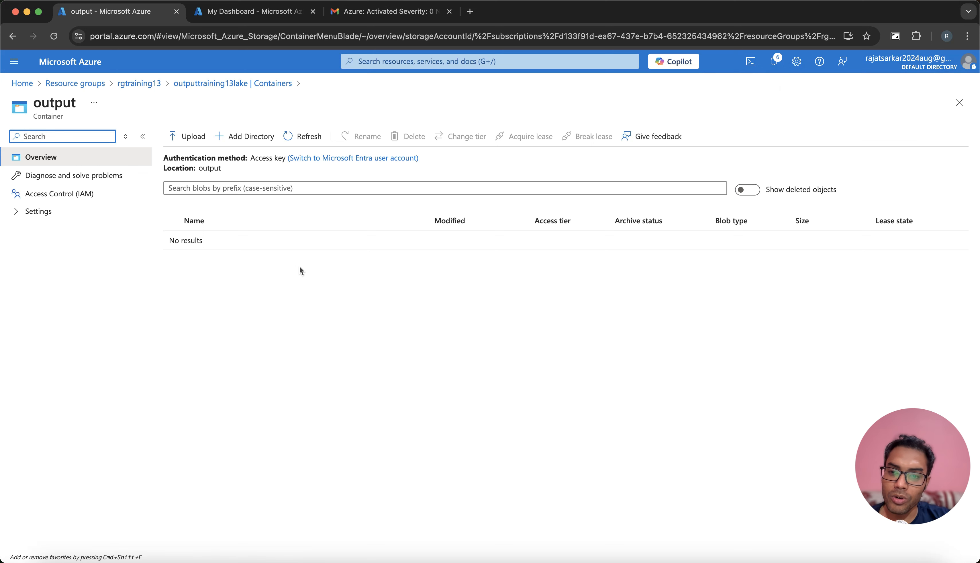
left_click(74, 83)
left_click(77, 260)
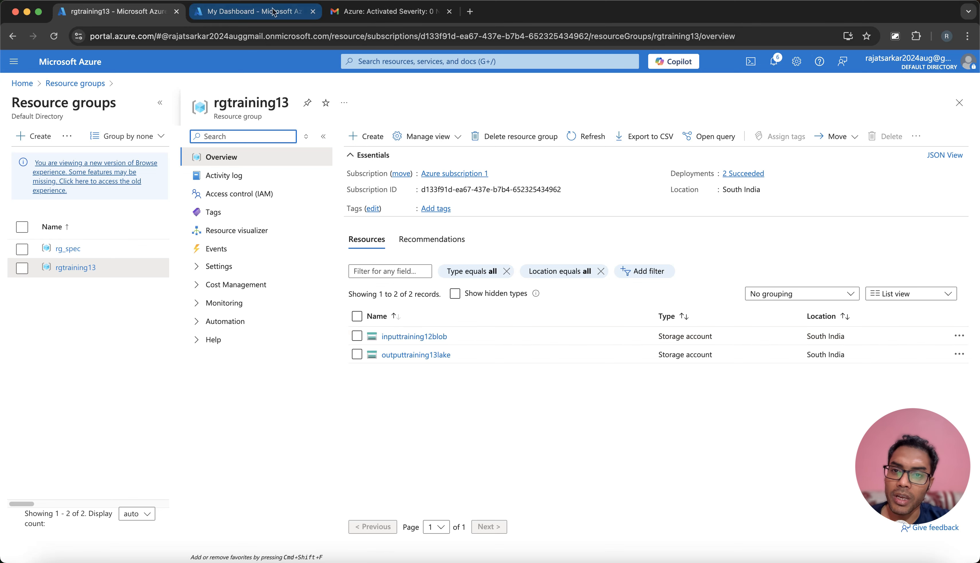
- Create a V2 data factory named dftraining13 in resource group rgtraining13 with the region Central India
left_click(250, 11)
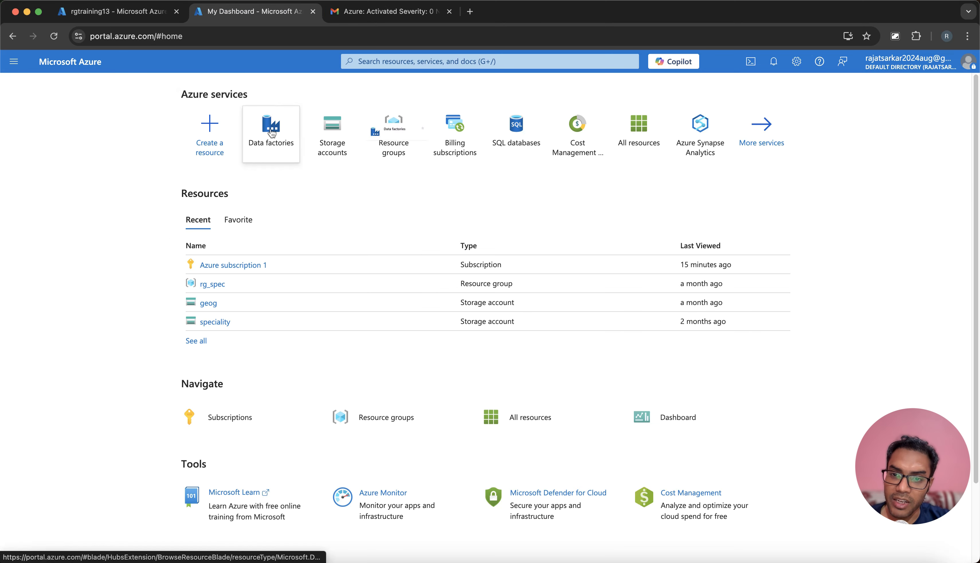
left_click(264, 132)
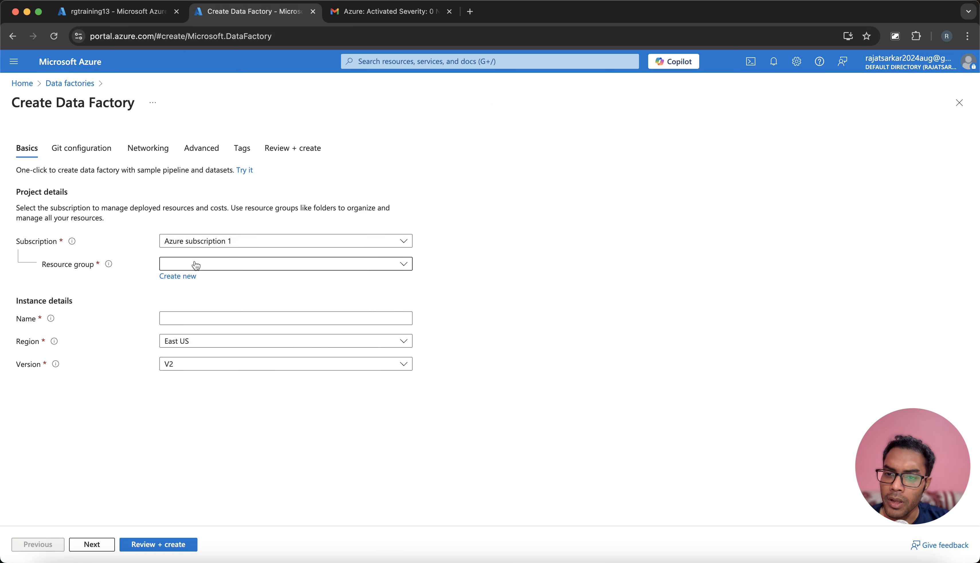
left_click(196, 265)
left_click(180, 321)
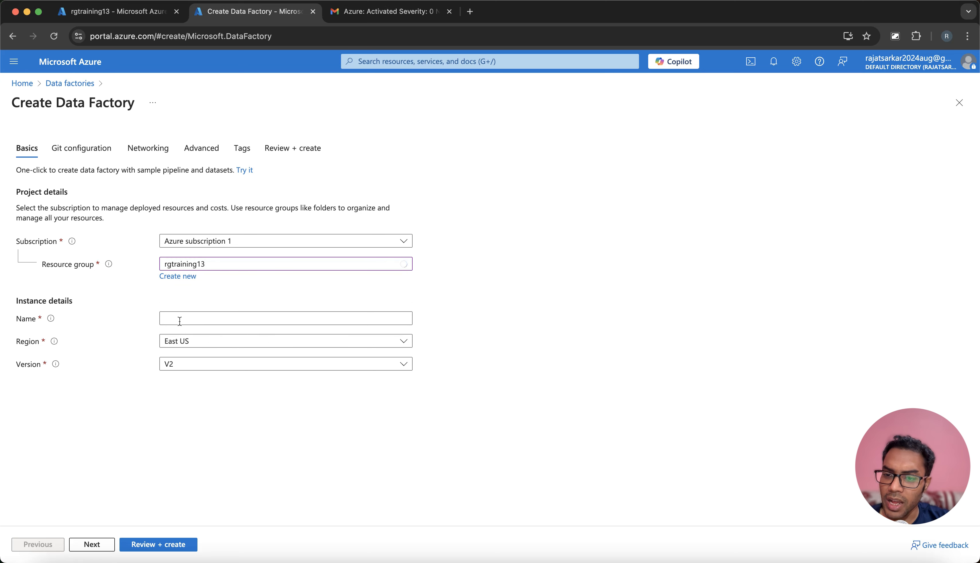
type("df")
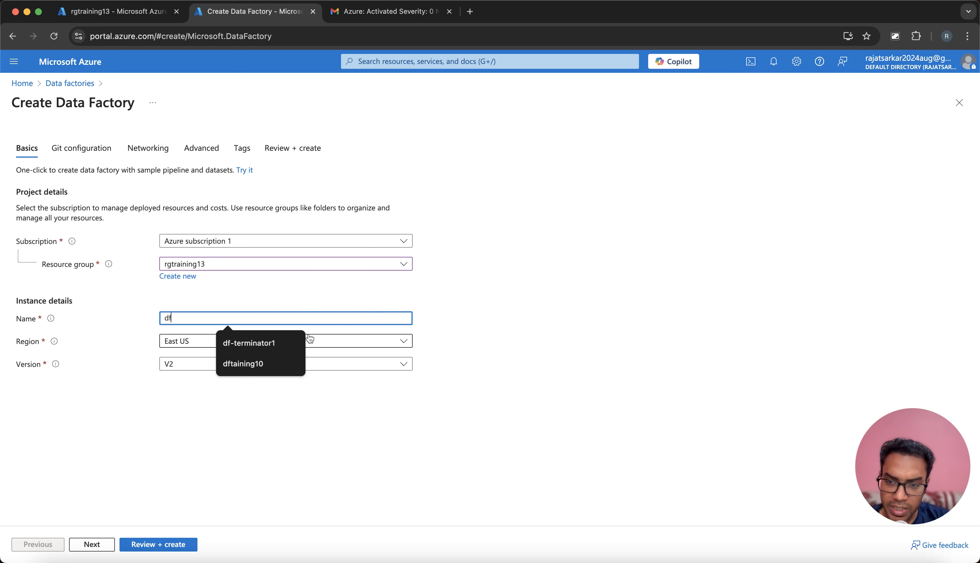
type("training13")
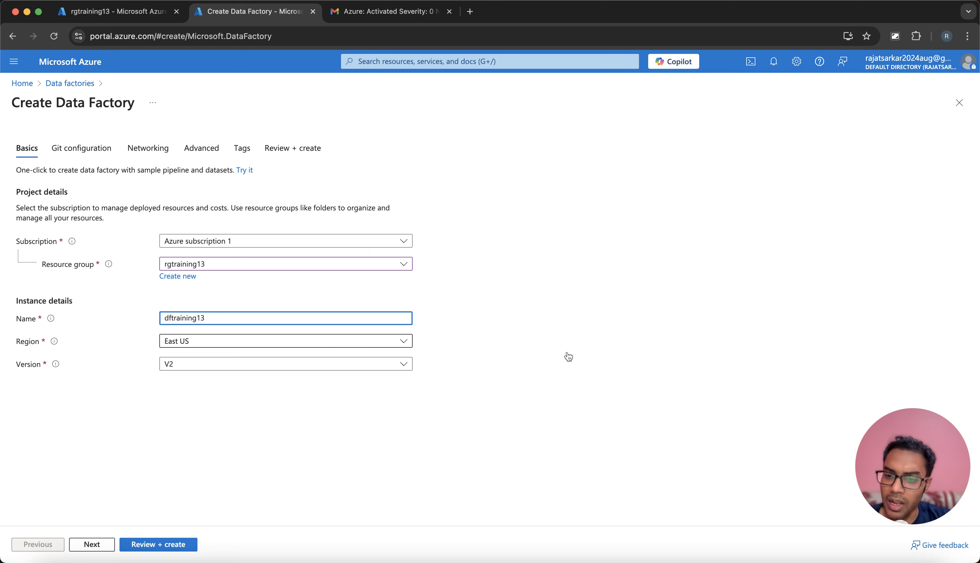
left_click(302, 344)
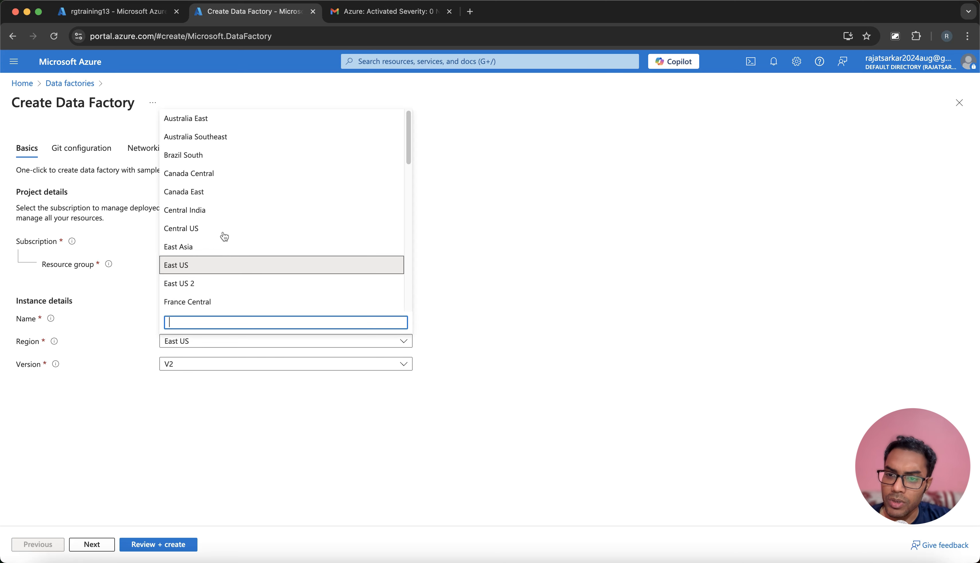
left_click(191, 210)
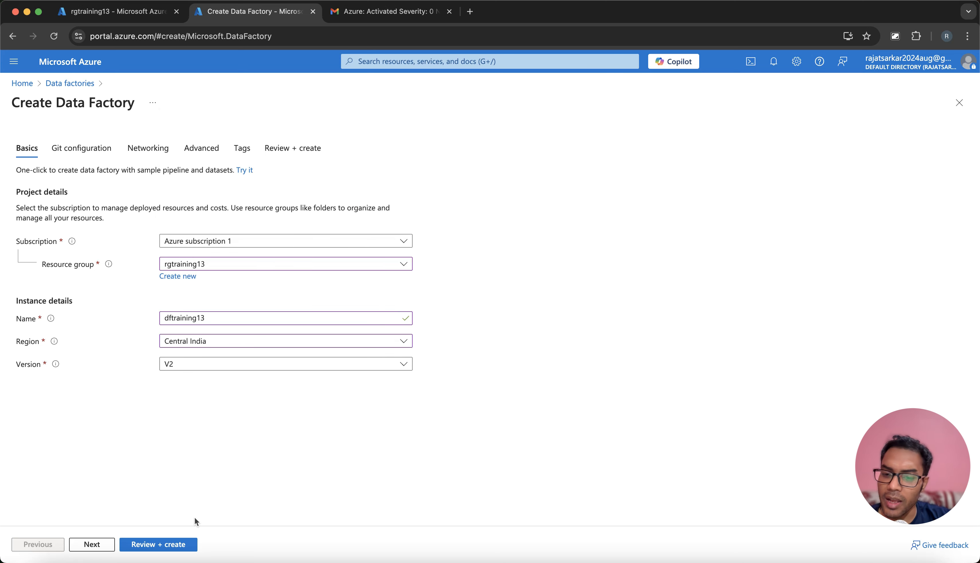
left_click(168, 543)
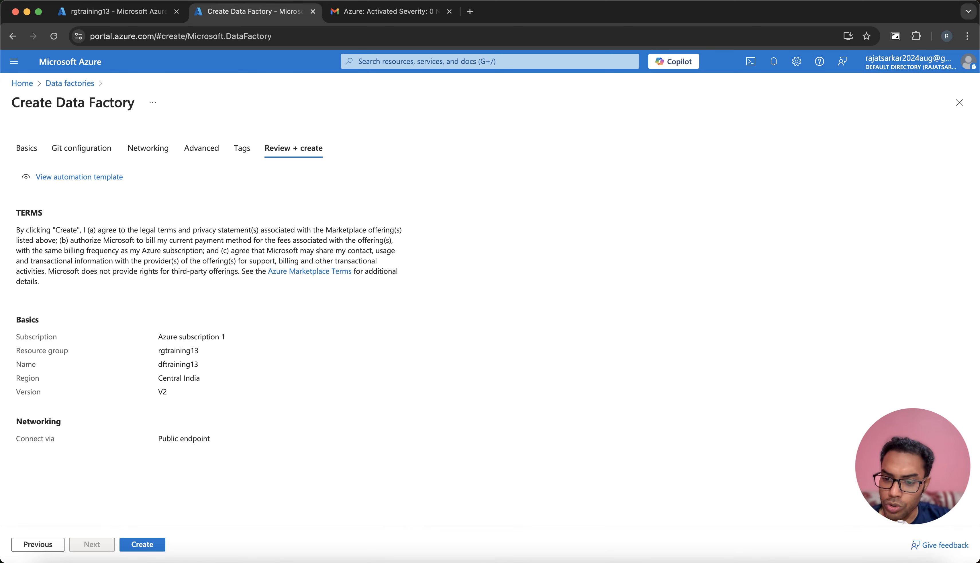
left_click(141, 544)
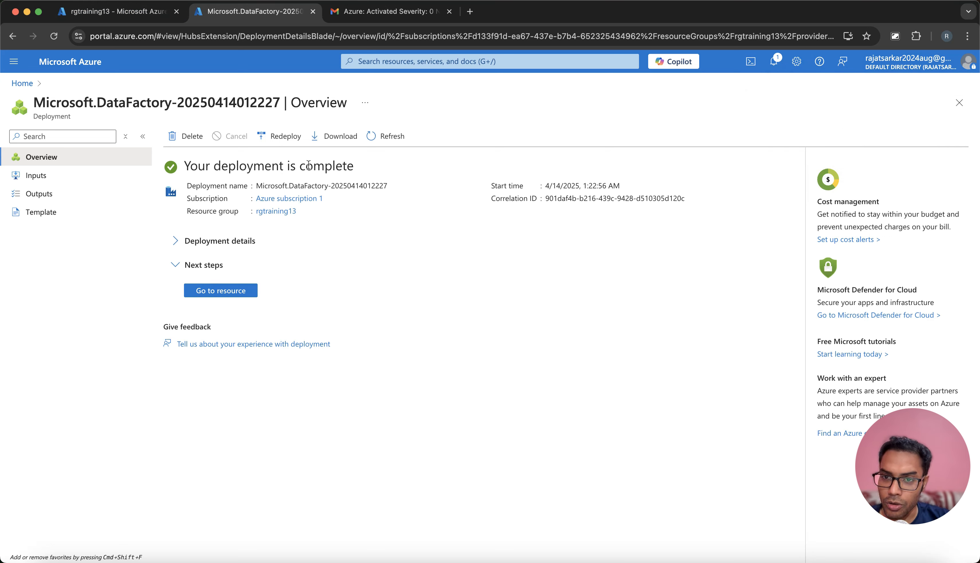
- Open the dftraining13 data factory from the refreshed rgtraining13 resource group and launch its Data Factory Studio
left_click(220, 292)
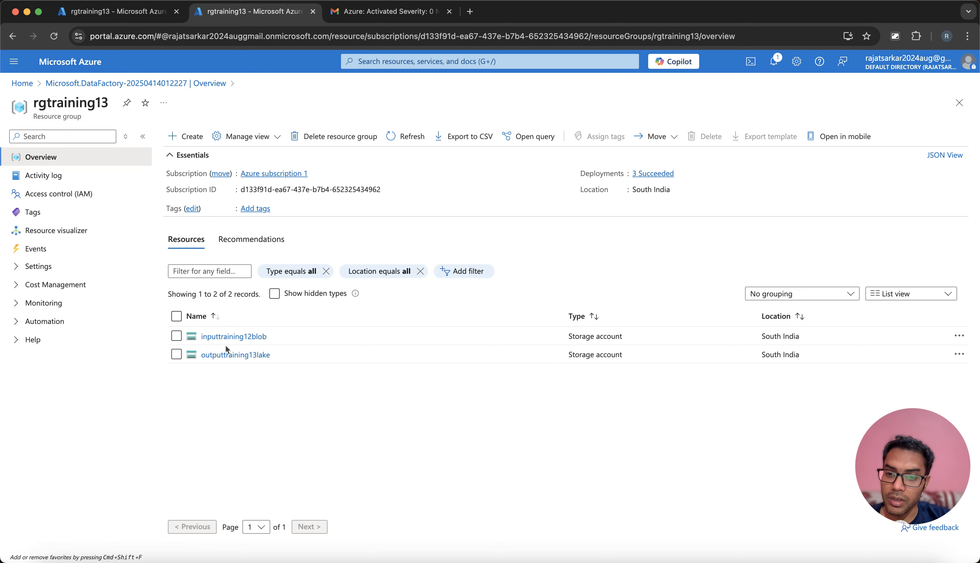
left_click(404, 136)
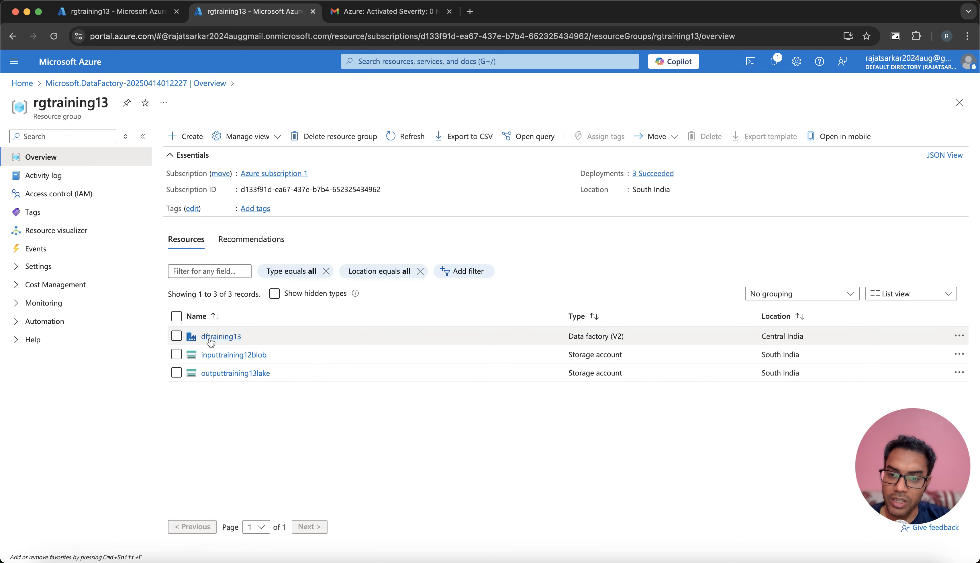
left_click(214, 337)
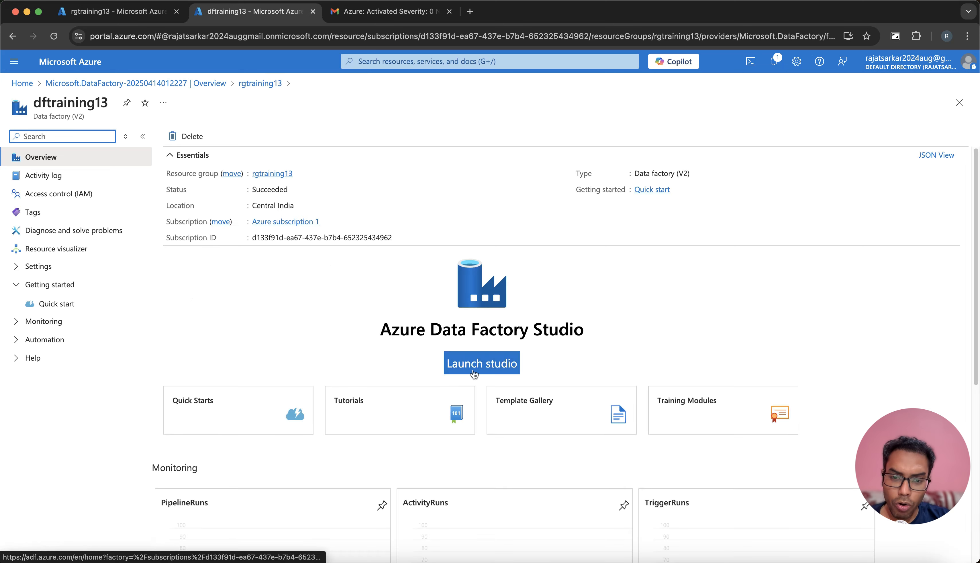
left_click(476, 370)
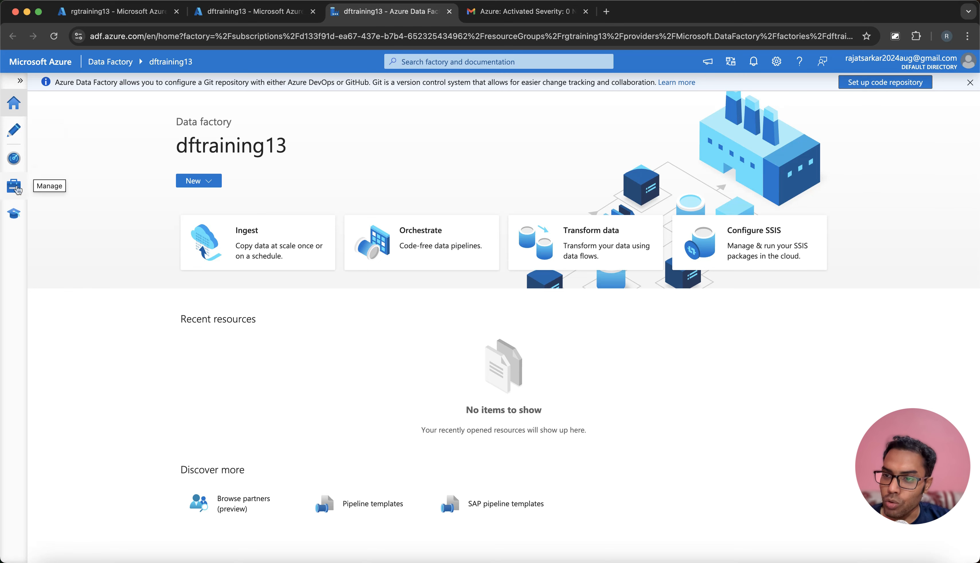
- Start a new linked service in dftraining13 with Azure Blob Storage as its data store
left_click(16, 186)
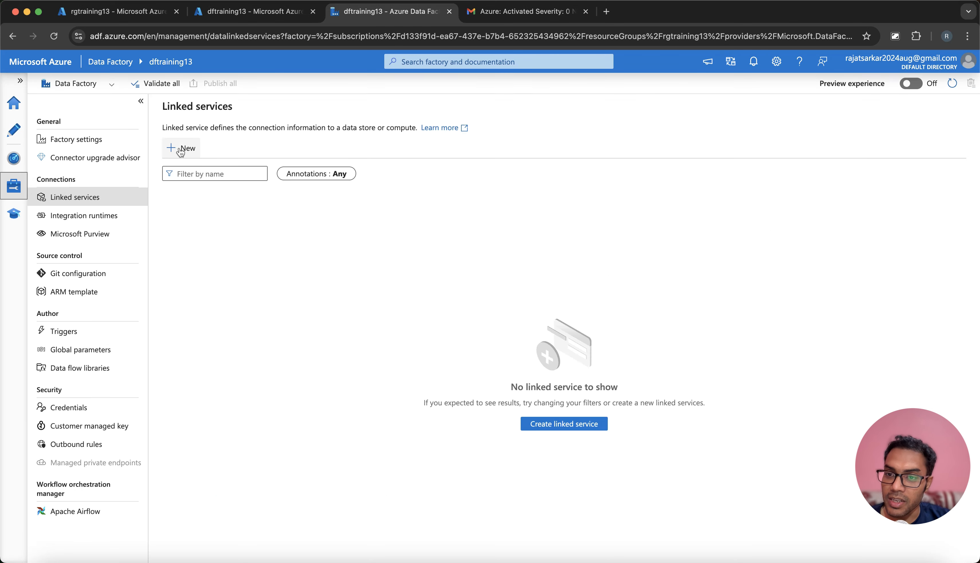
left_click(171, 151)
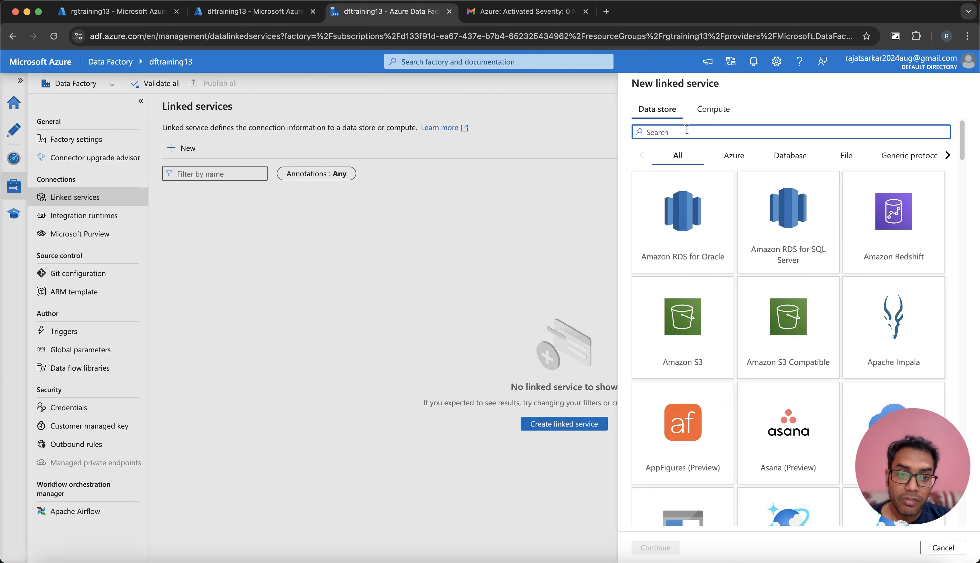
type("blob")
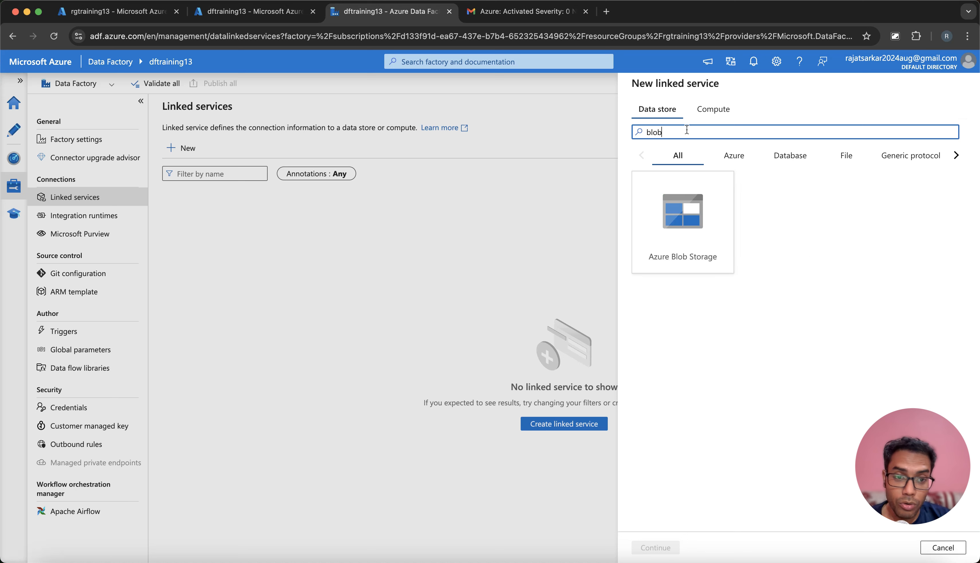
left_click(685, 243)
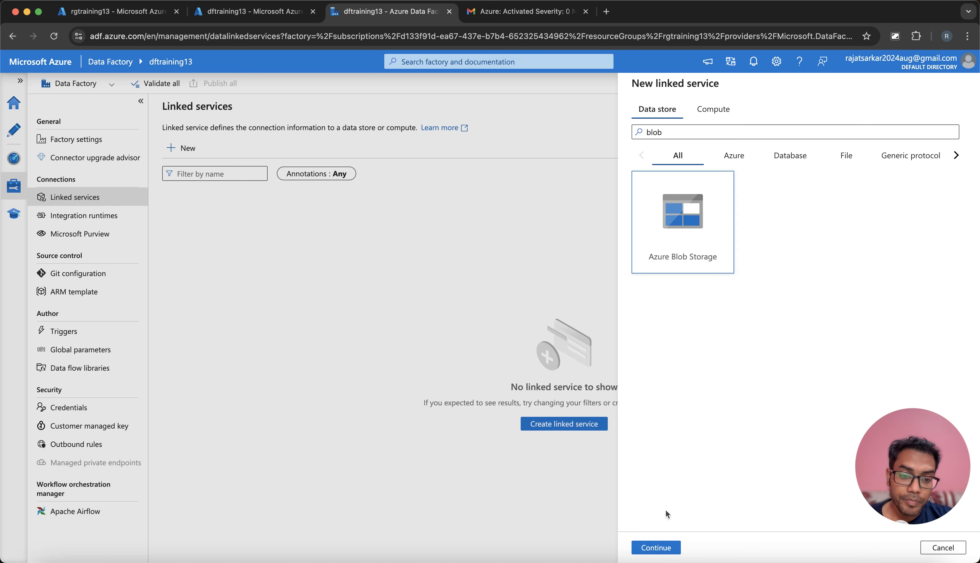
left_click(656, 547)
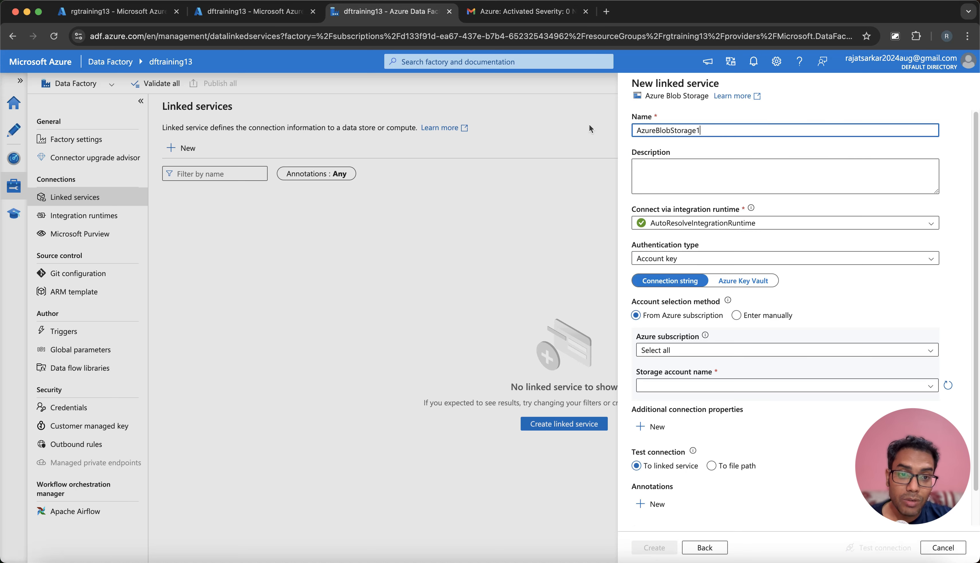
- Name the new Azure Blob Storage linked service ls_input_blob
key("super+a")
key("BackSpace")
type("ls_")
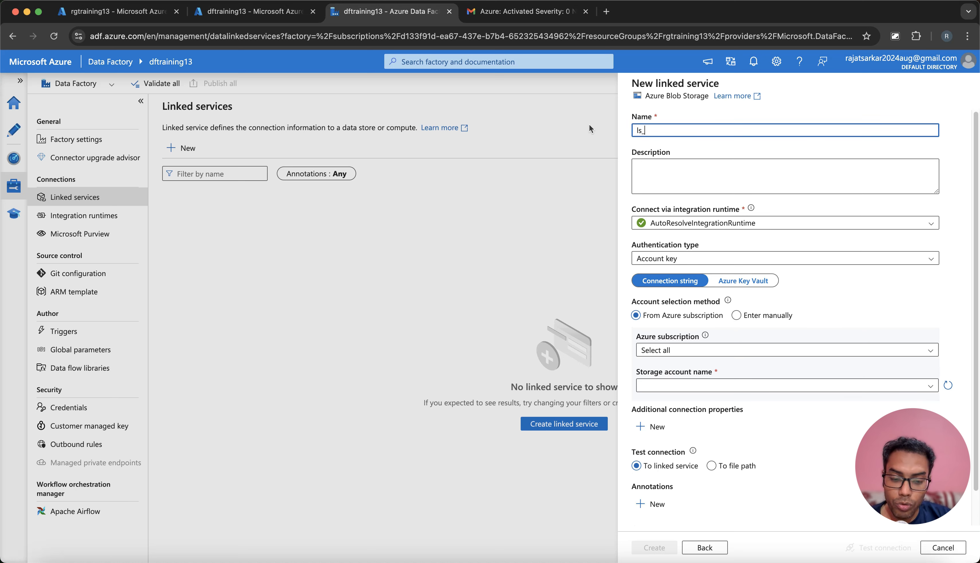
type("input")
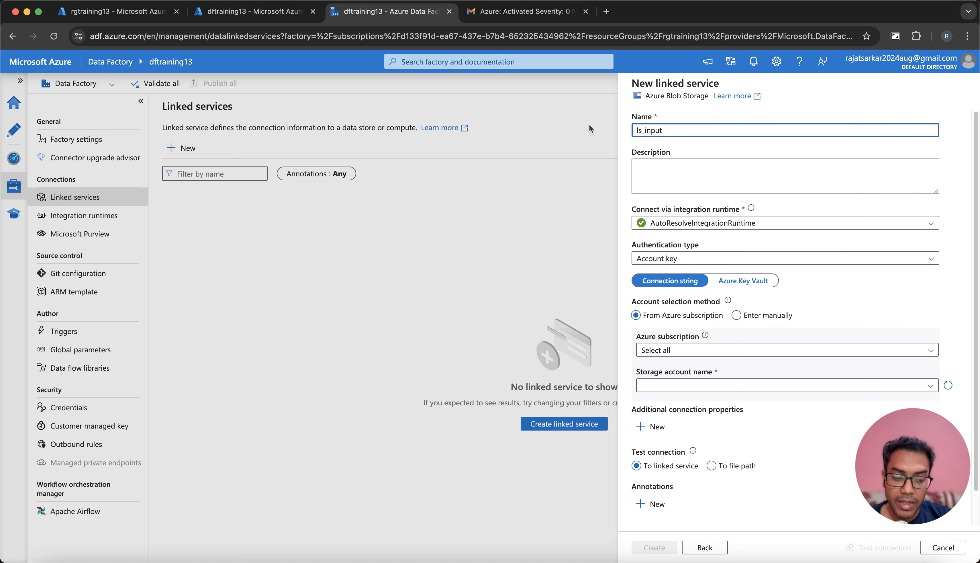
type("_bo")
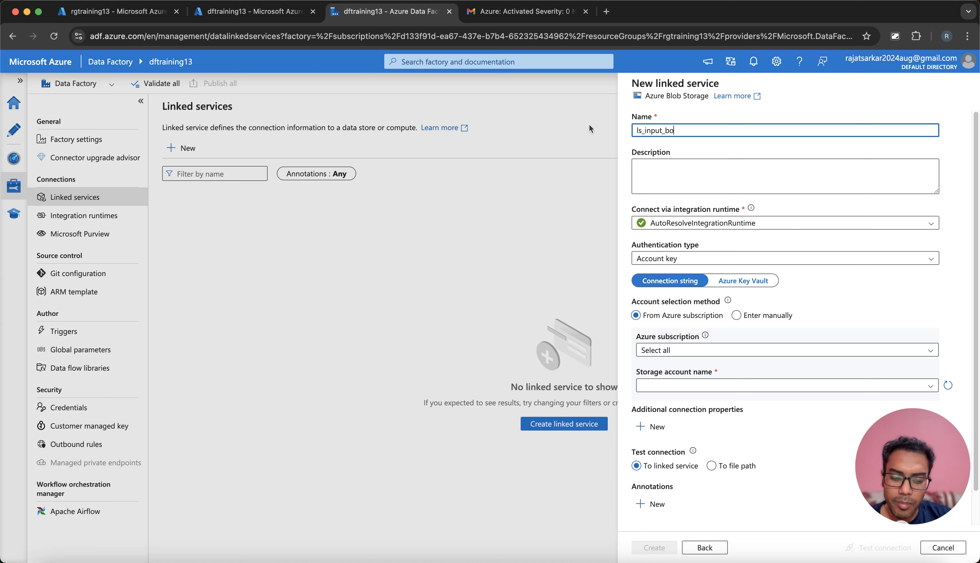
type("lb")
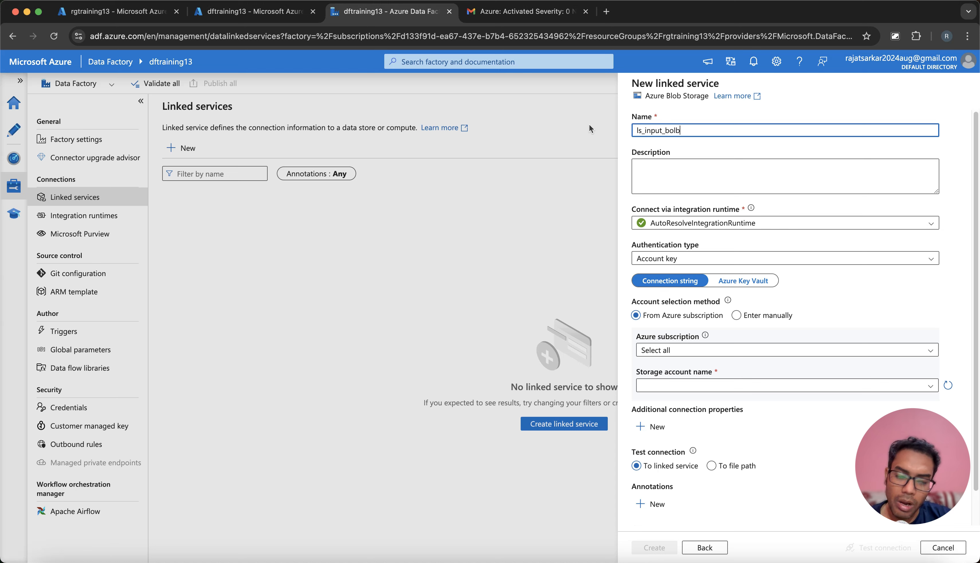
left_click(649, 130)
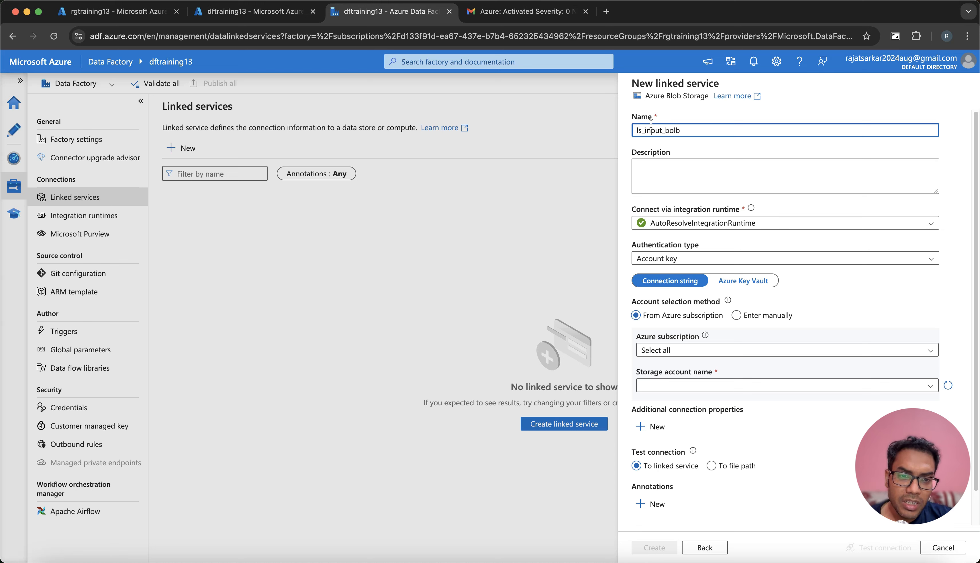
left_click(685, 130)
key("BackSpace")
key("BackSpace")
key("BackSpace")
key("BackSpace")
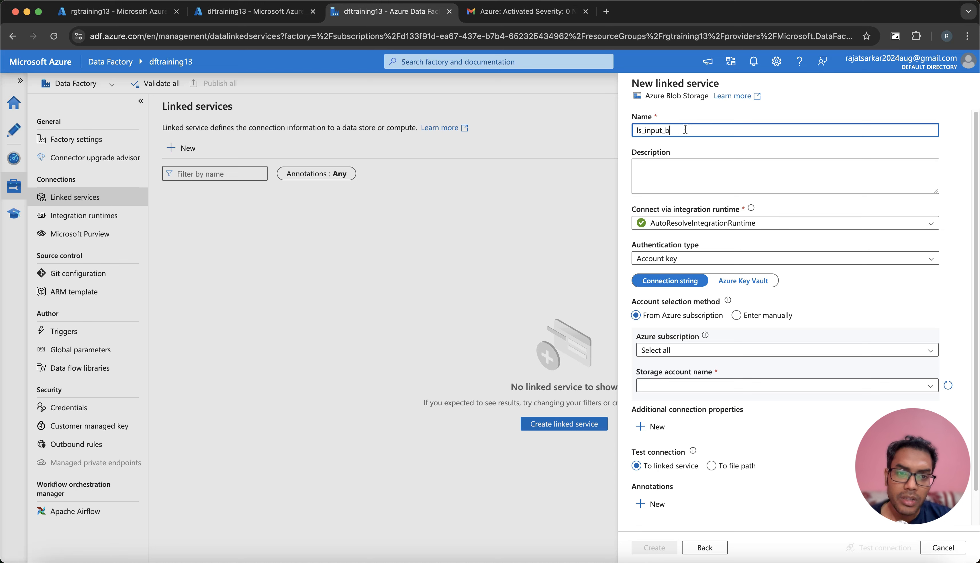
type("blob")
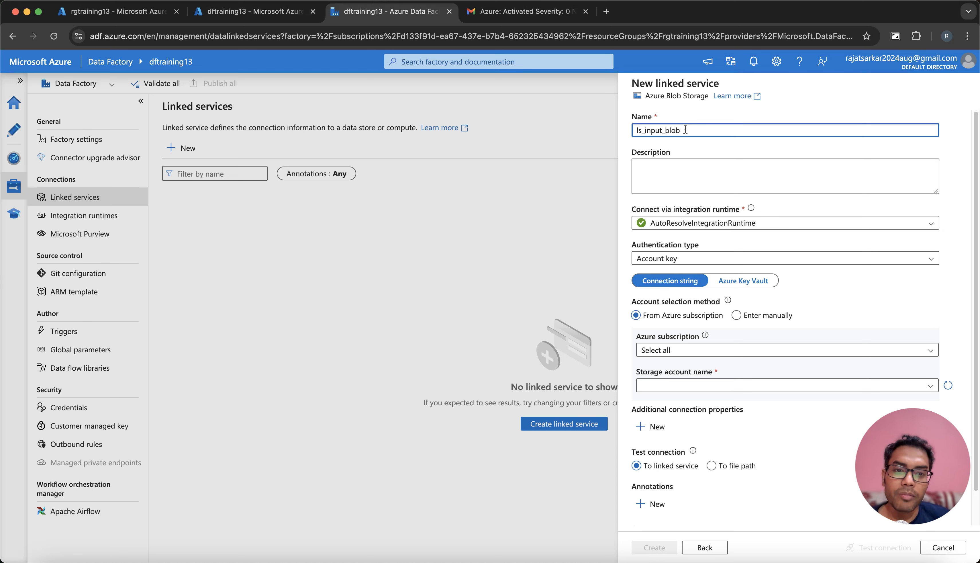
- Point the linked service to storage account inputtraining12blob in Azure subscription 1 and create it
left_click(676, 352)
left_click(675, 387)
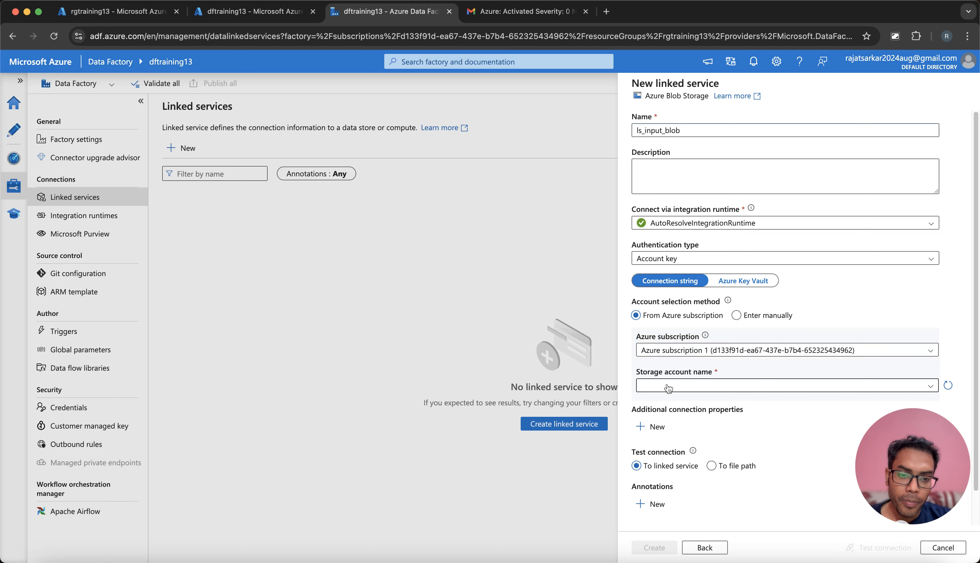
left_click(668, 386)
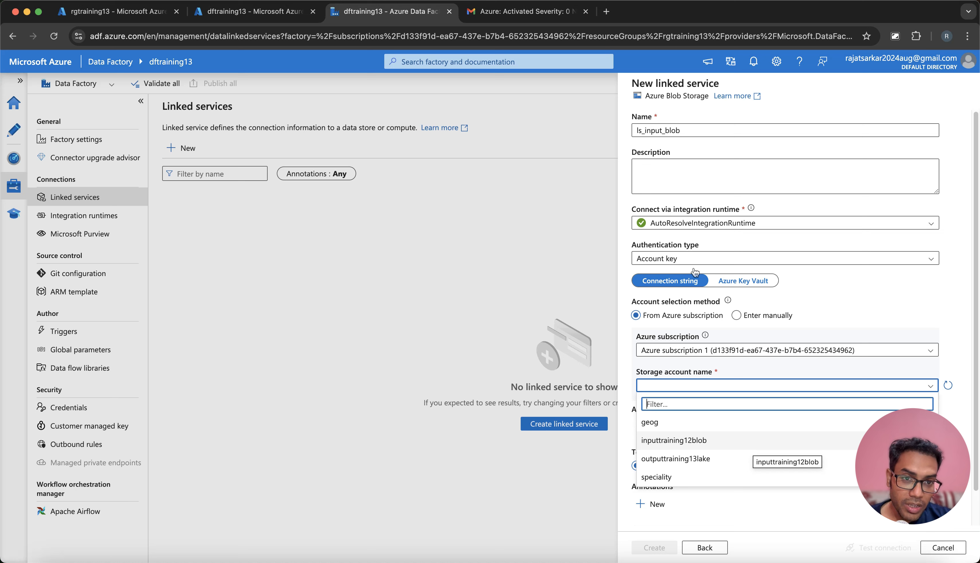
left_click(700, 442)
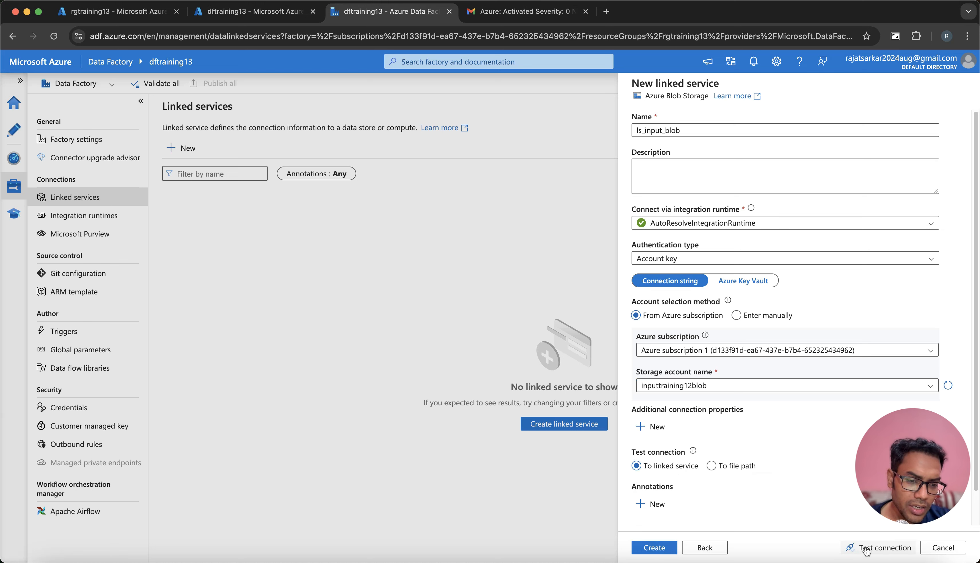
left_click(653, 548)
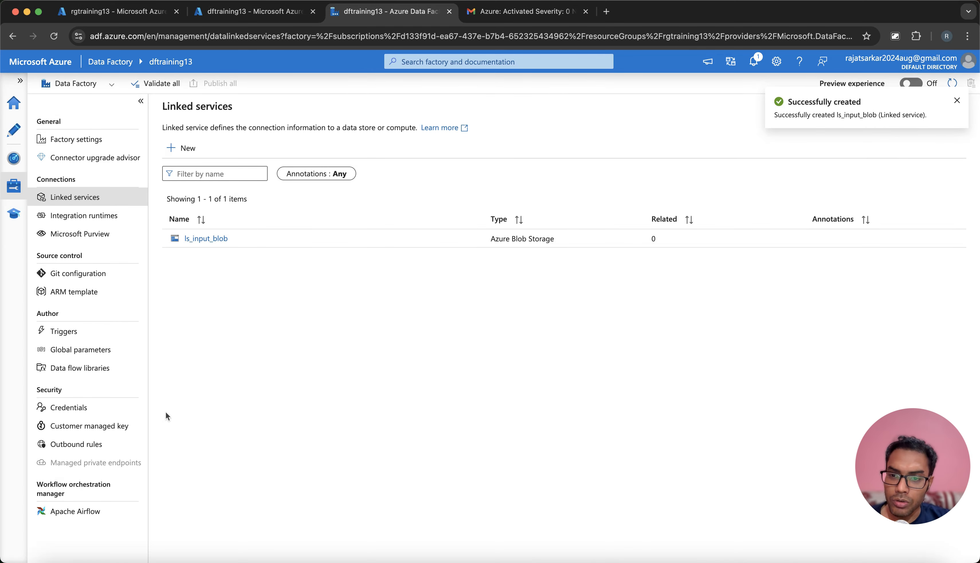
- Start another linked service with Azure Data Lake Storage Gen2 as its data store
left_click(182, 148)
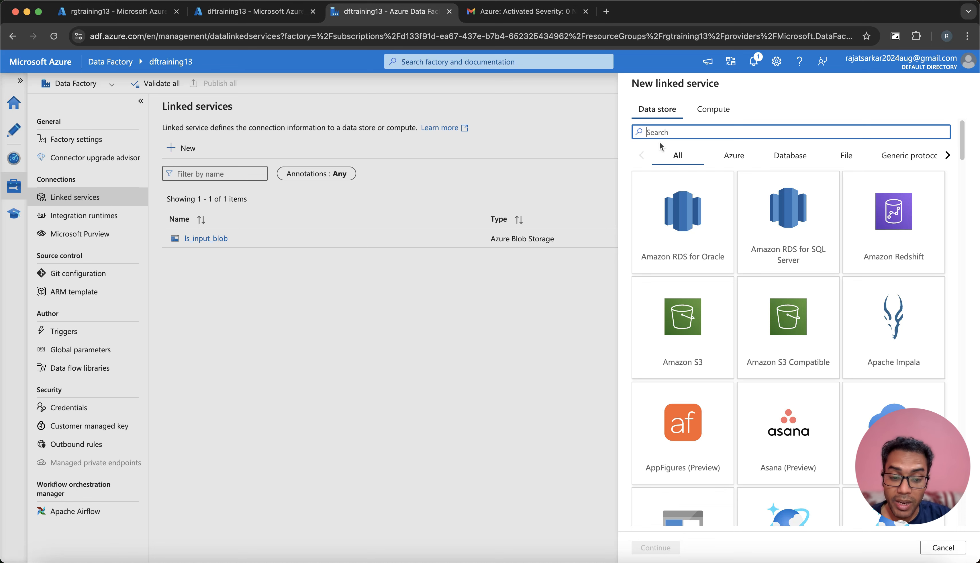
type("lake")
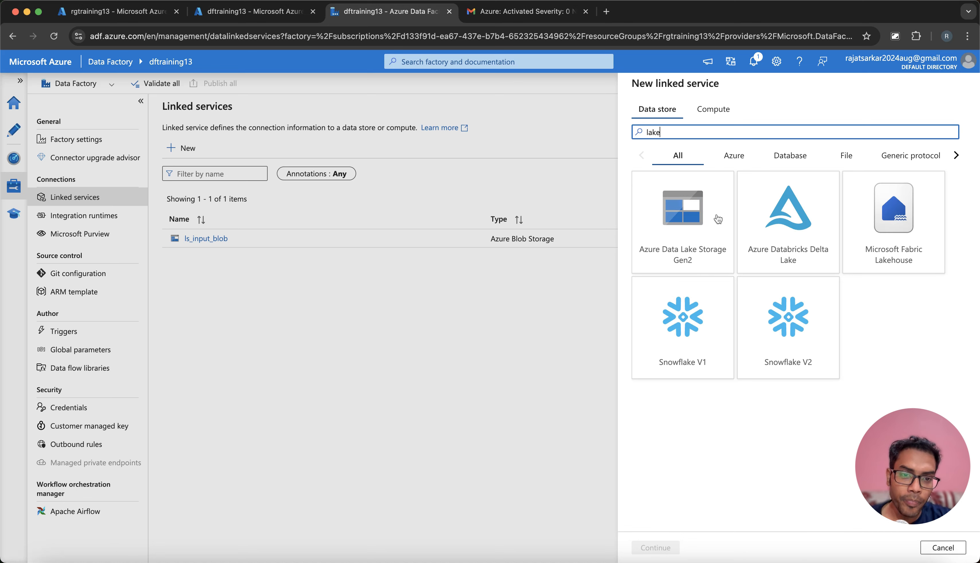
left_click(716, 241)
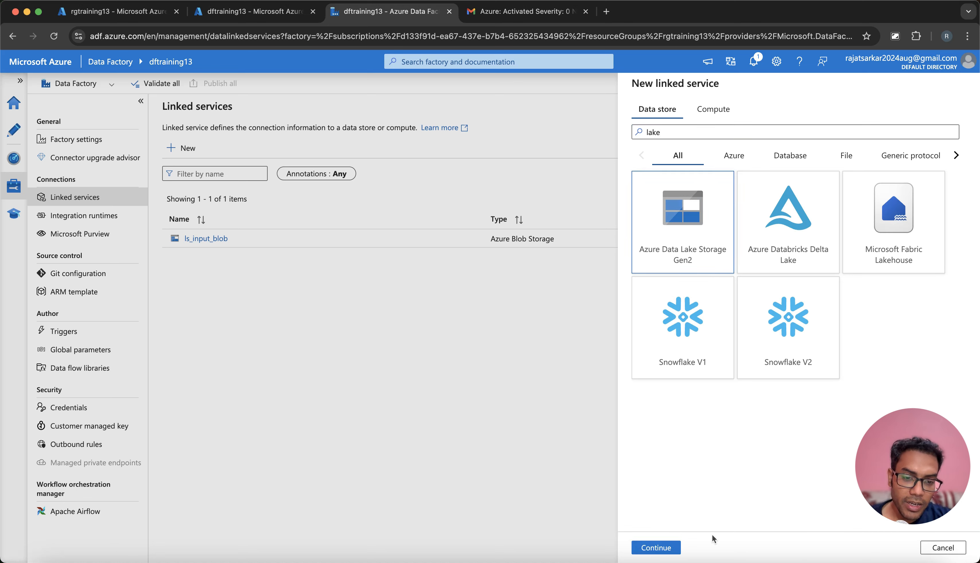
left_click(658, 548)
- Name the Data Lake Storage Gen2 linked service ls_lake_sink
key("super+a")
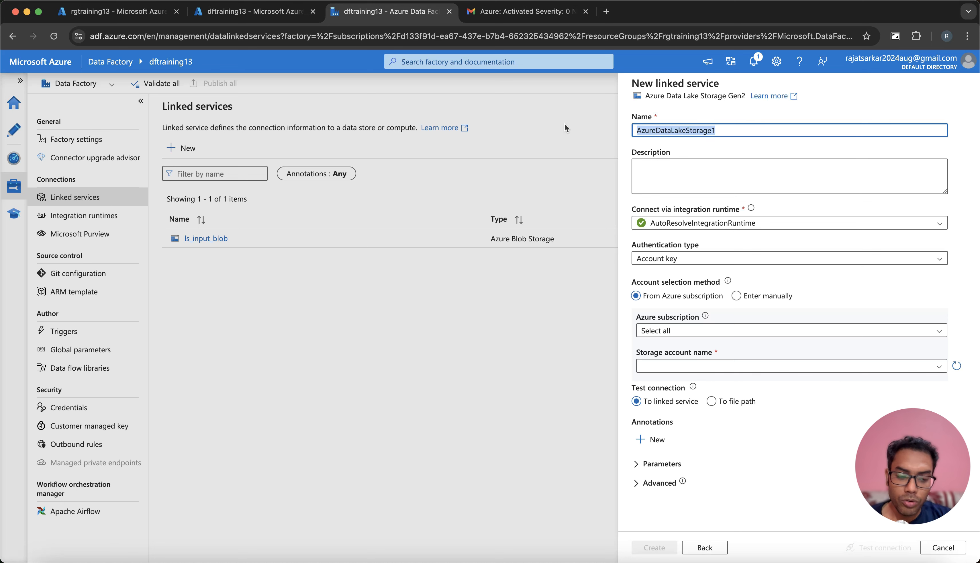
key("BackSpace")
type("ls_")
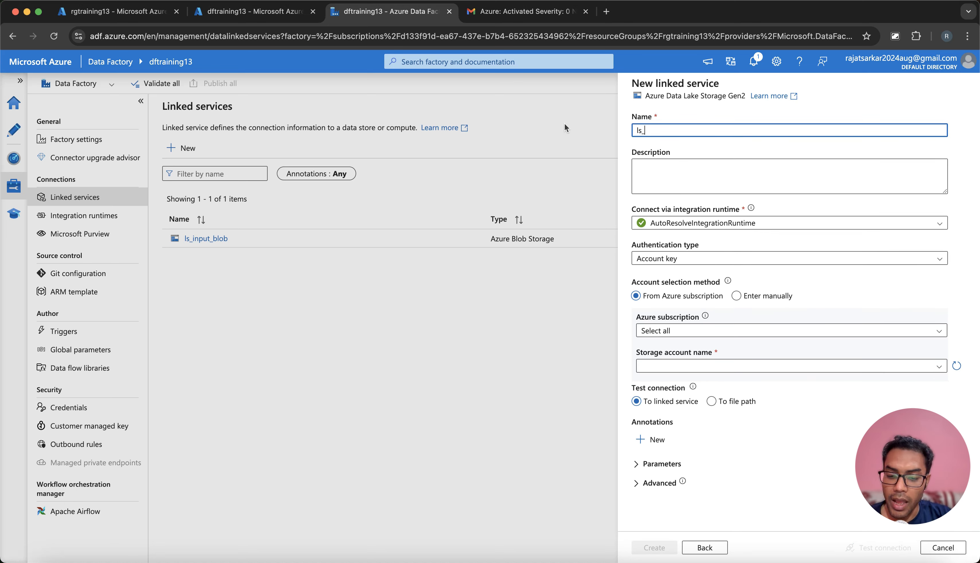
type("lake")
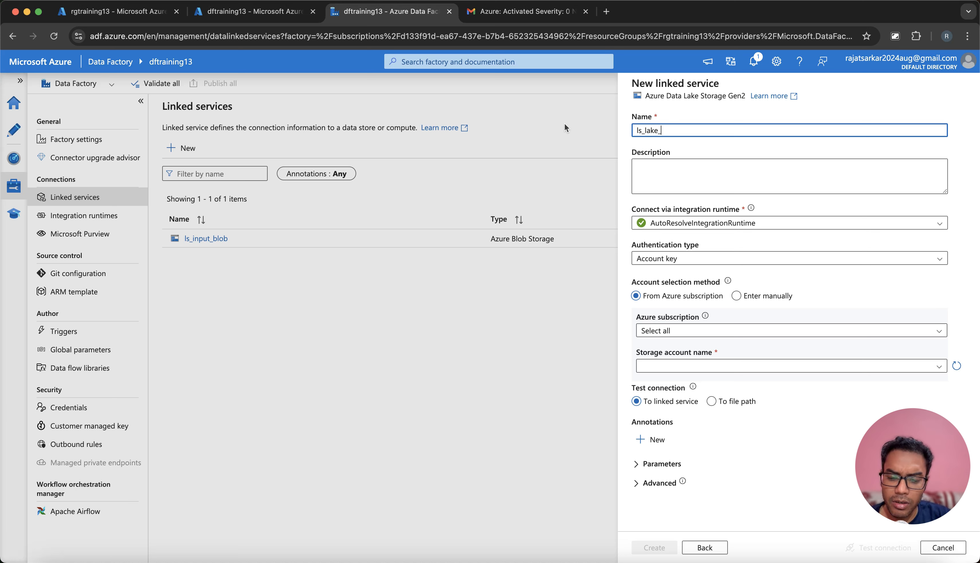
type("_sink")
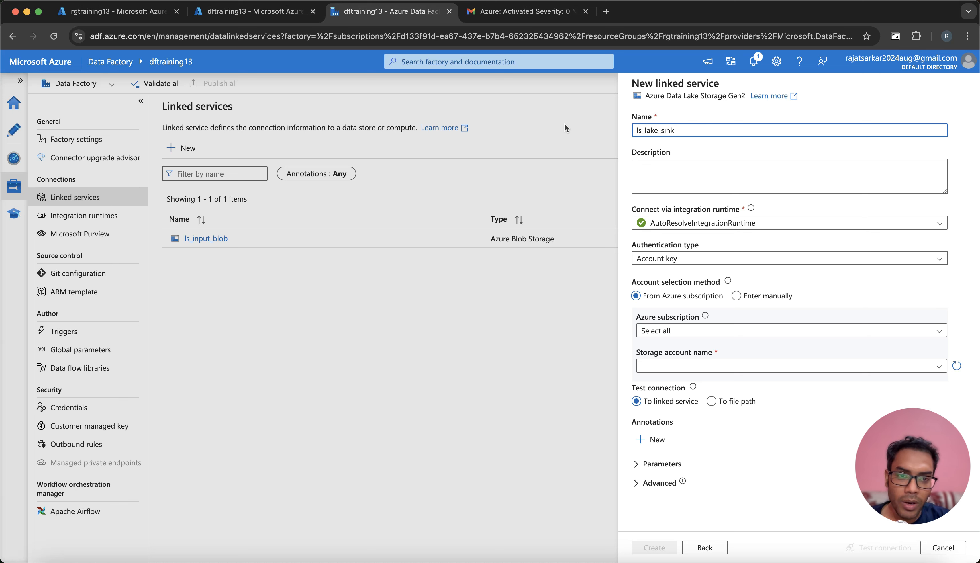
- Connect ls_lake_sink to storage account outputtraining13lake in Azure subscription 1 and create the linked service
left_click(678, 331)
left_click(693, 367)
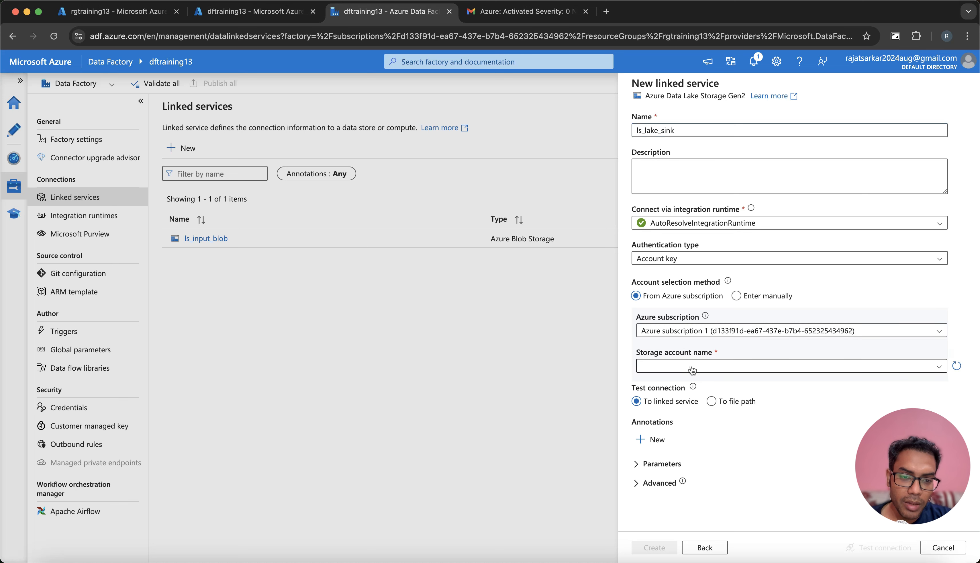
left_click(691, 371)
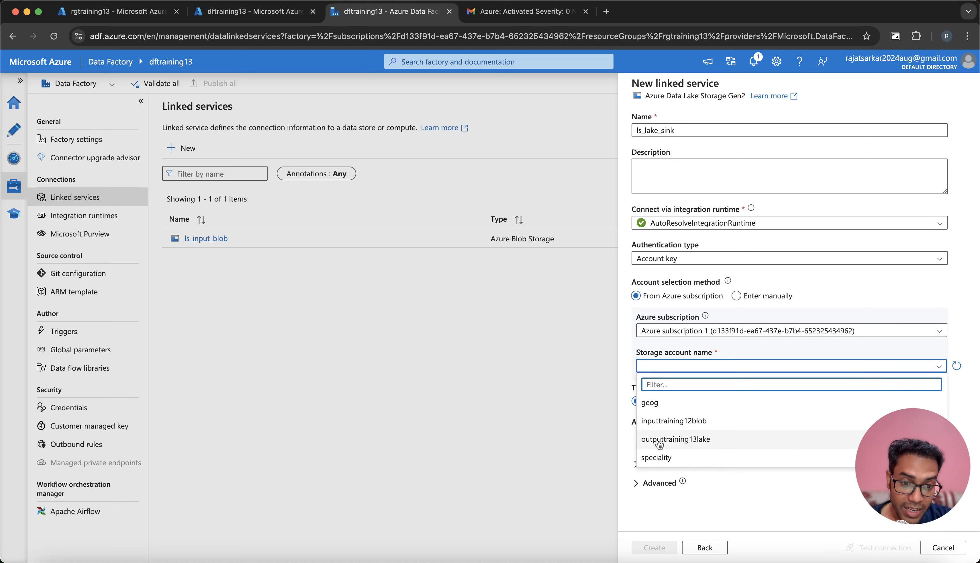
left_click(675, 445)
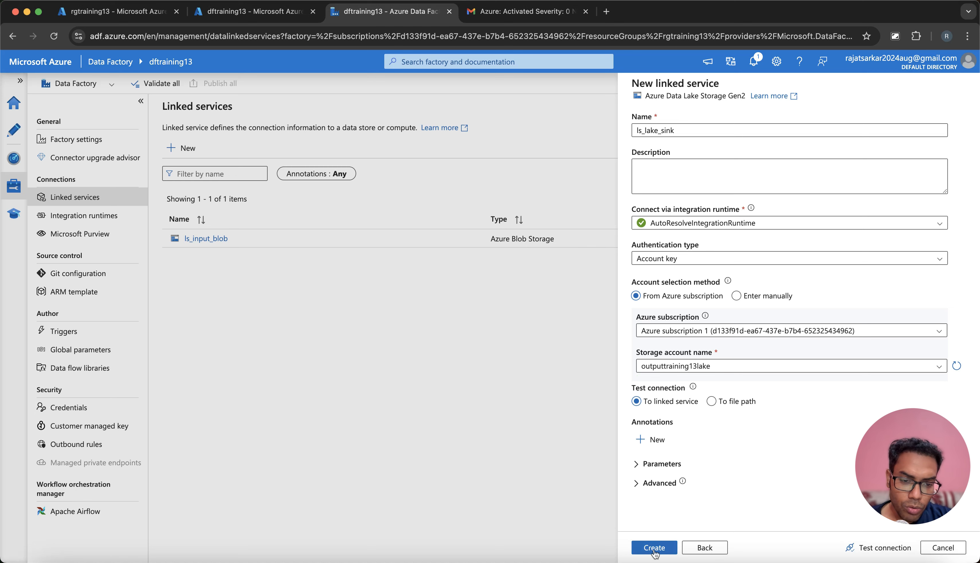
left_click(654, 548)
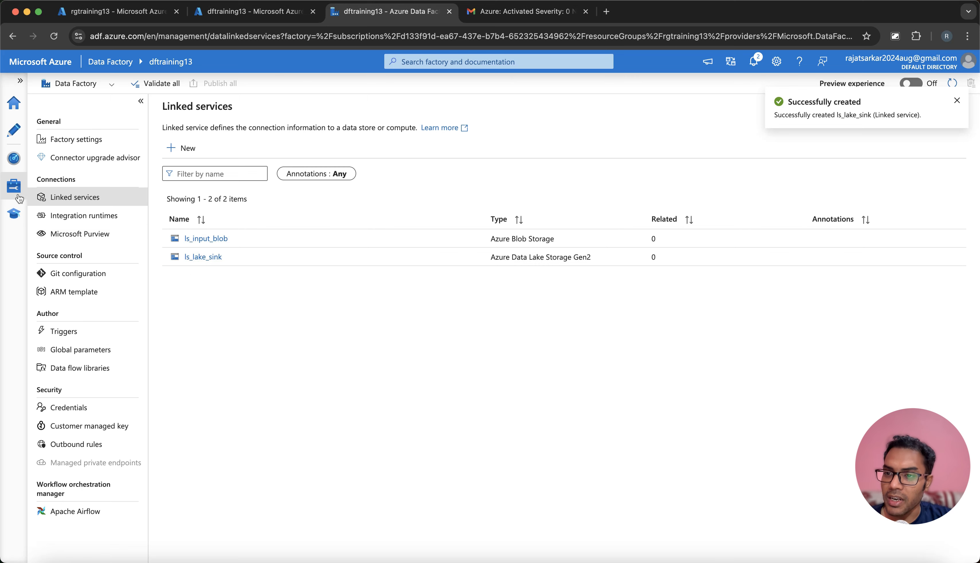
- Start a new dataset in the factory's authoring area with Azure Blob Storage as data store and DelimitedText as format
left_click(14, 130)
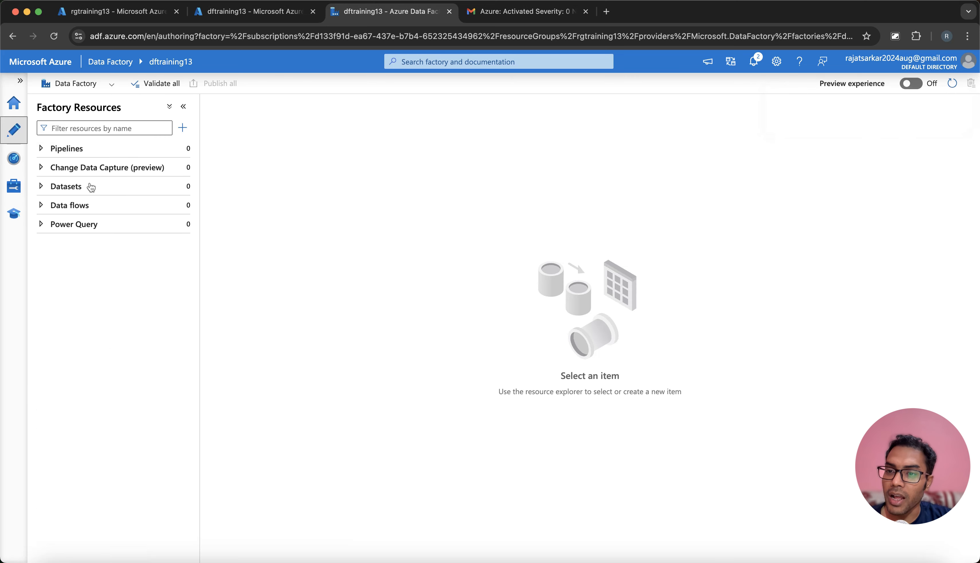
left_click(184, 187)
left_click(206, 210)
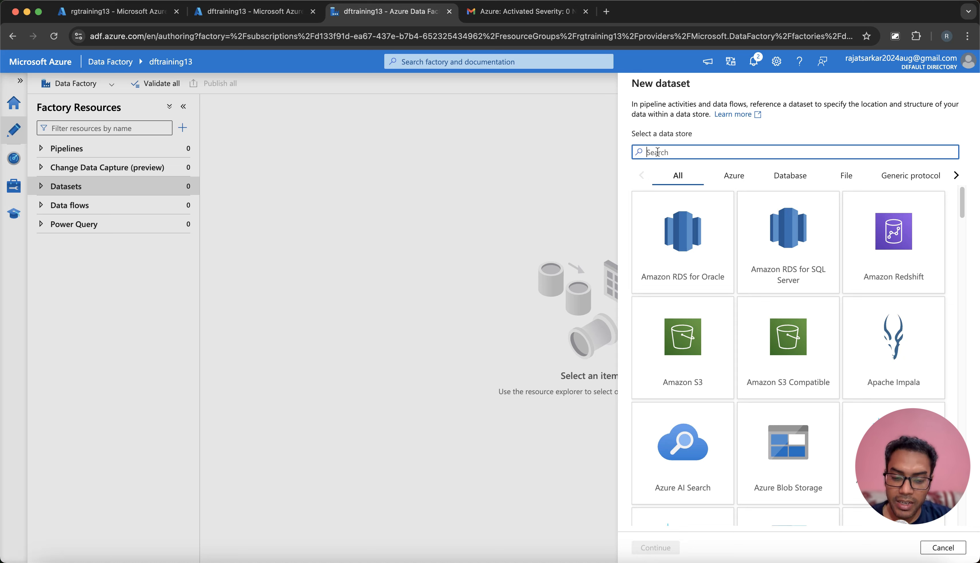
type("blob")
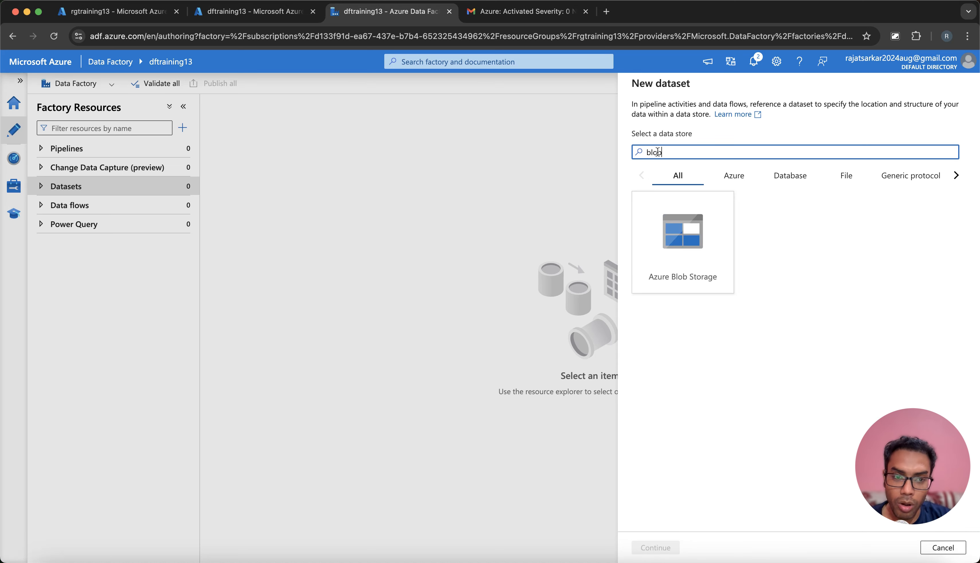
double_click(676, 248)
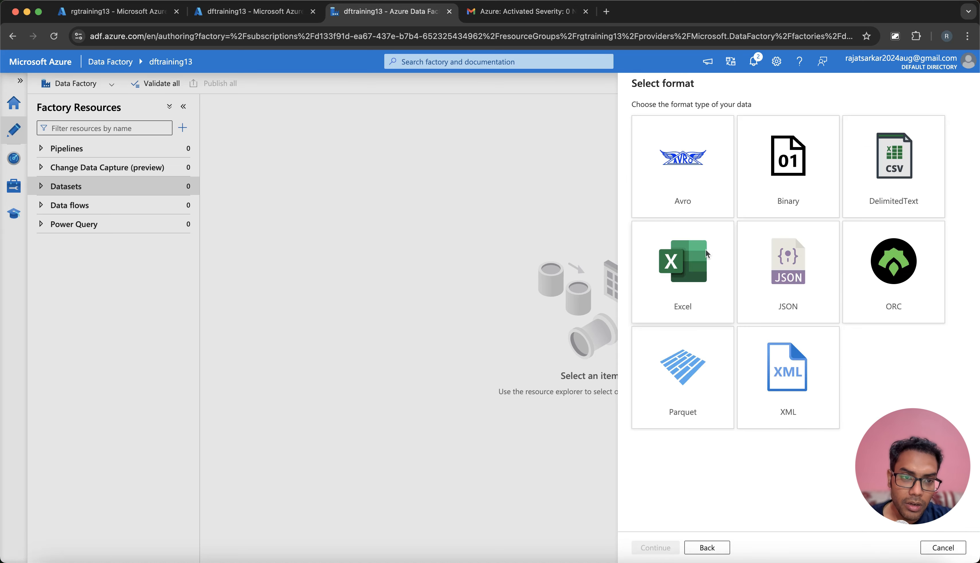
left_click(894, 174)
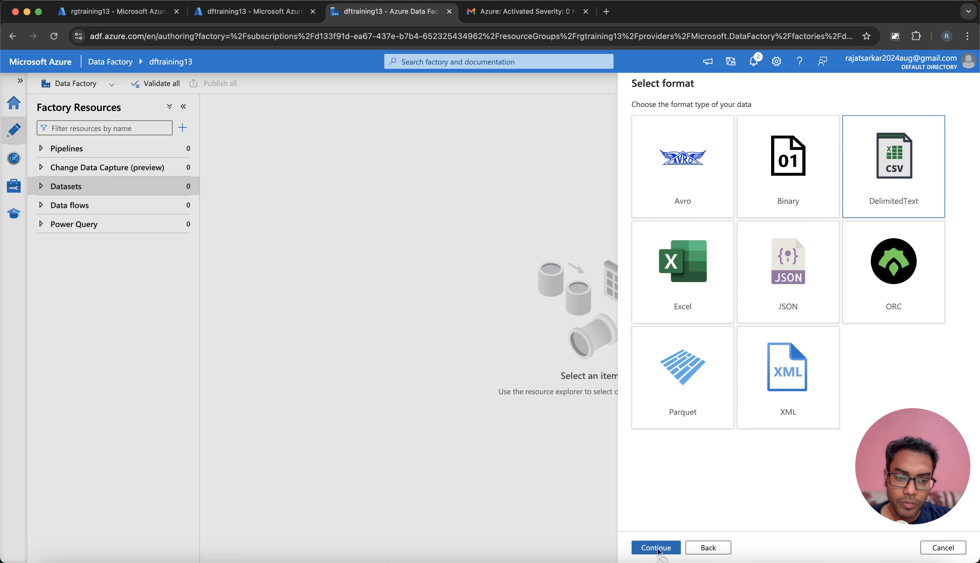
left_click(645, 548)
- Name the dataset ds_input_blob and assign it the linked service ls_input_blob
left_click(701, 124)
key("super+a")
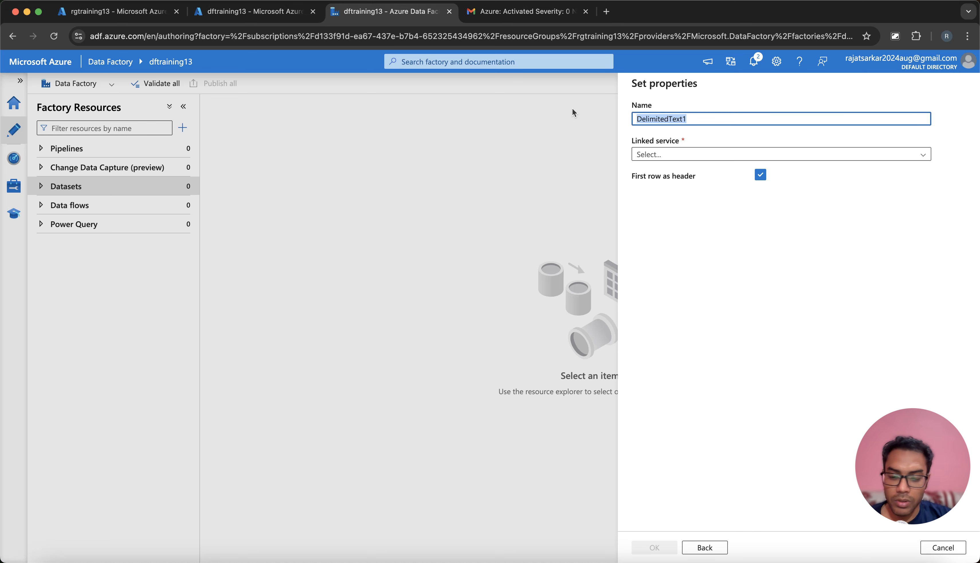
key("BackSpace")
type("ds_")
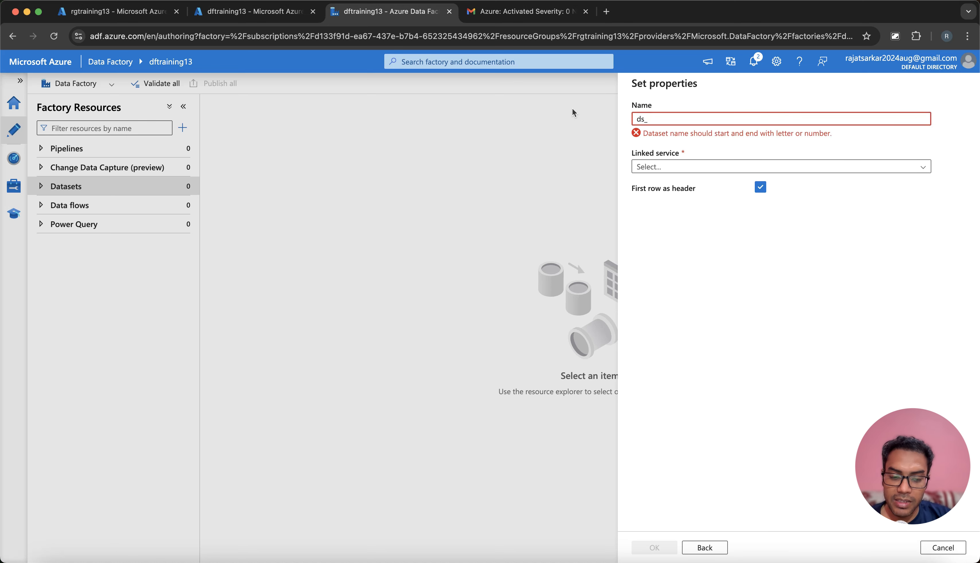
type("input_")
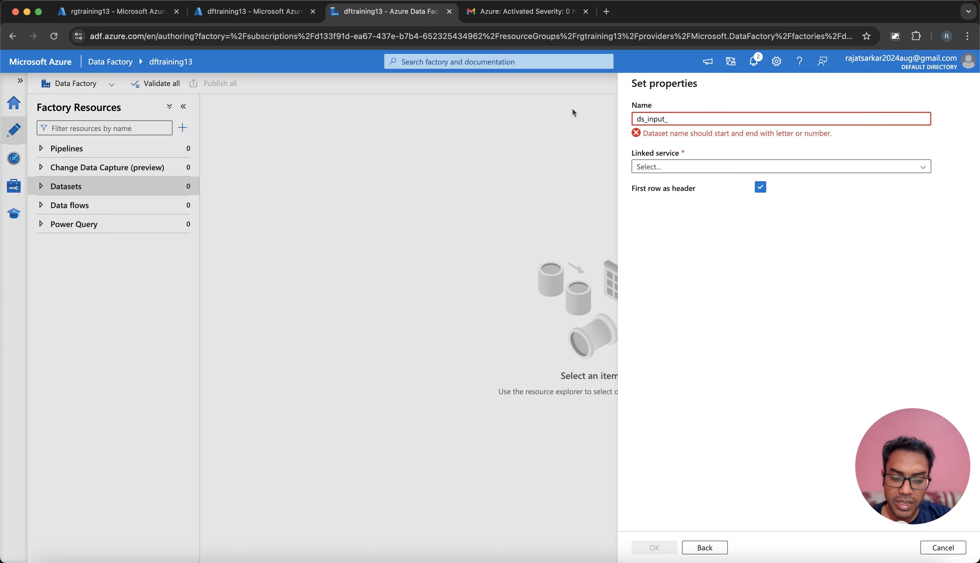
type("blob")
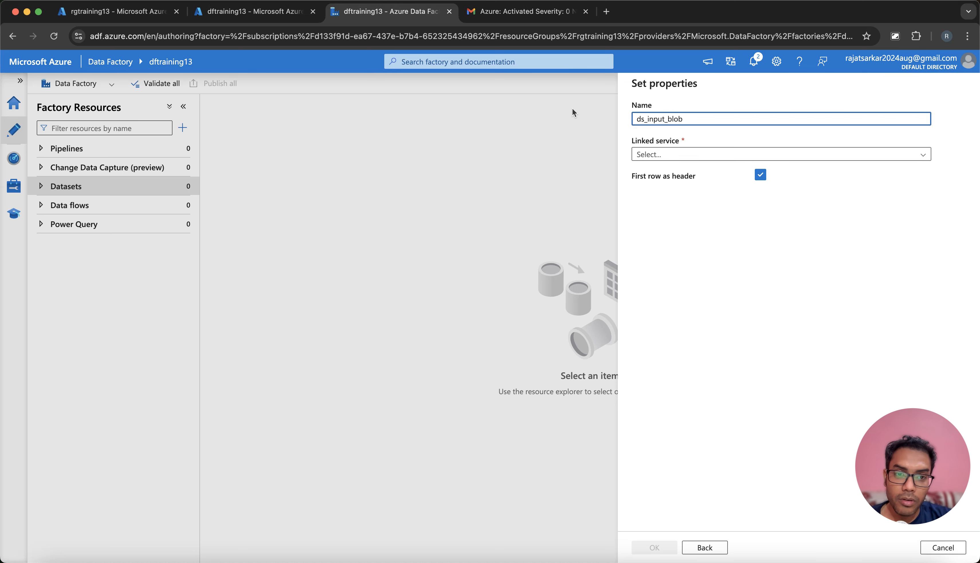
left_click(652, 156)
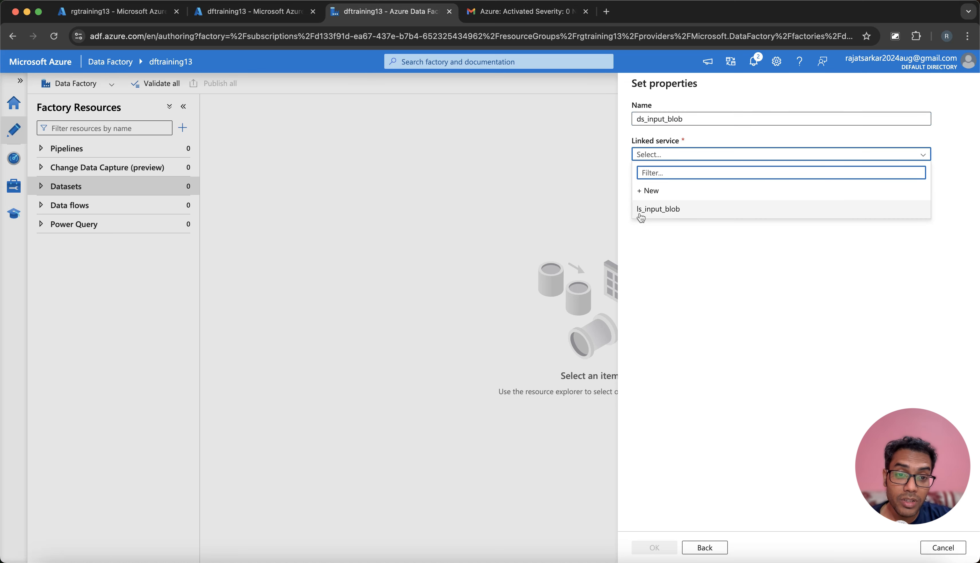
left_click(663, 209)
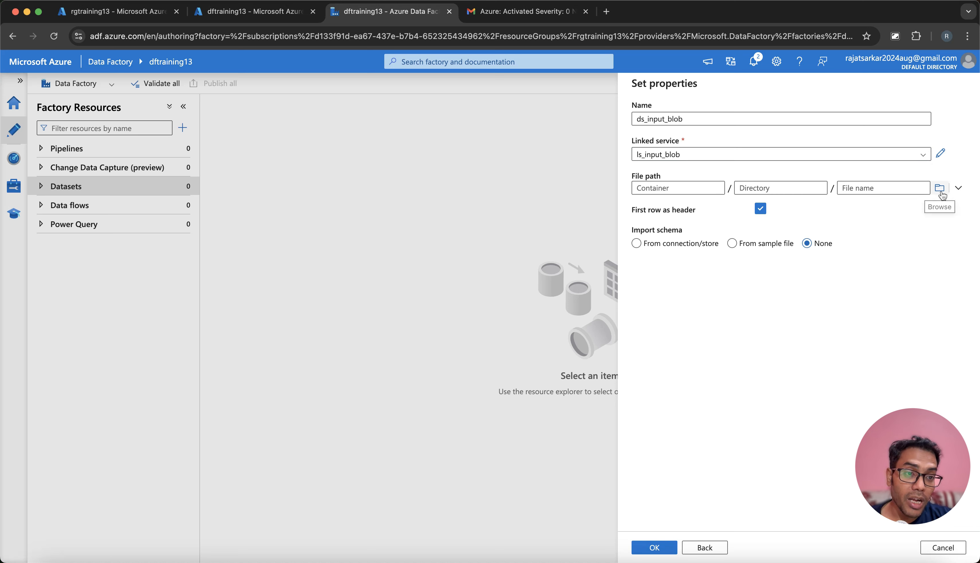
- Set the ds_input_blob file path to export.csv in the input container and create the dataset
left_click(940, 187)
double_click(657, 147)
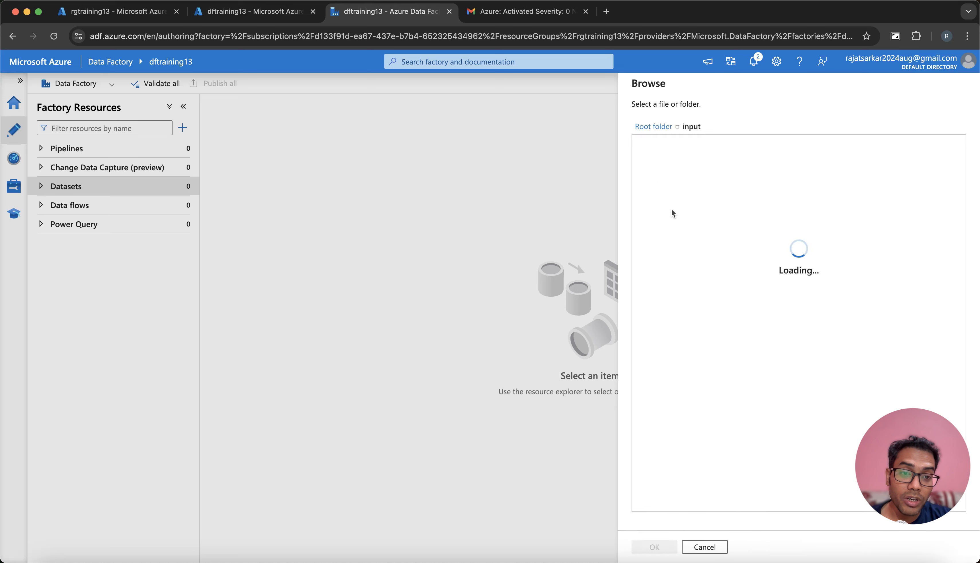
left_click(664, 150)
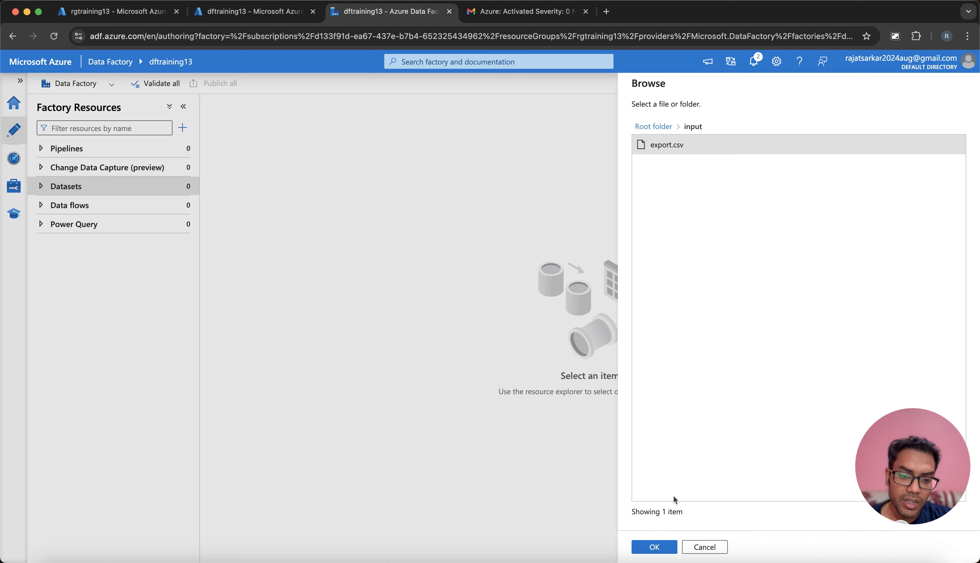
left_click(660, 548)
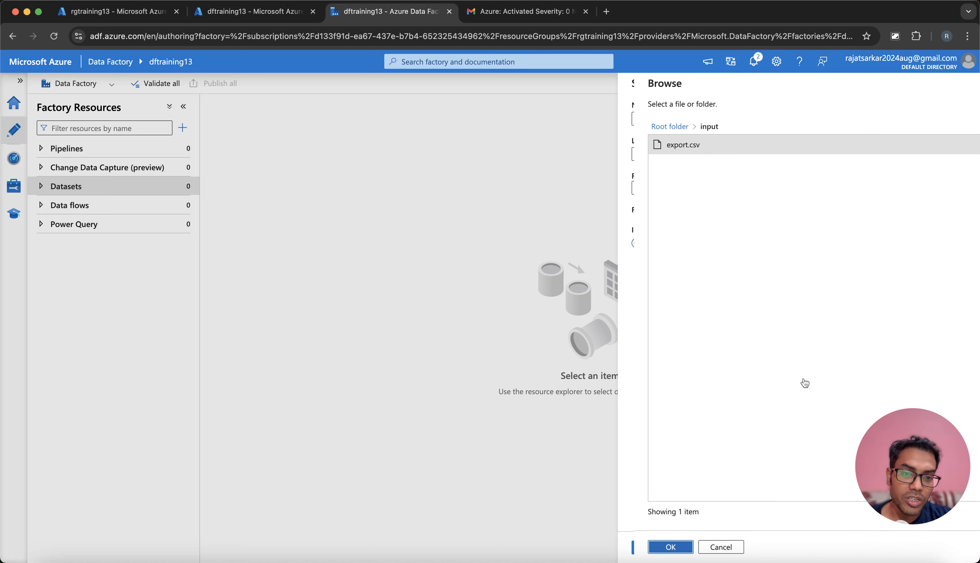
left_click(656, 546)
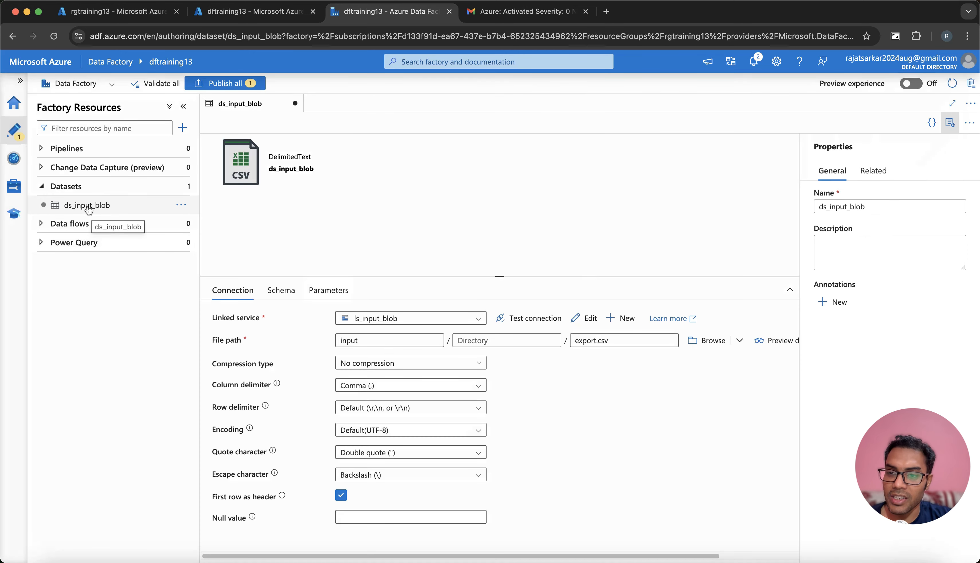
- Start another new dataset with Azure Data Lake Storage Gen2 as data store and DelimitedText as format
left_click(181, 187)
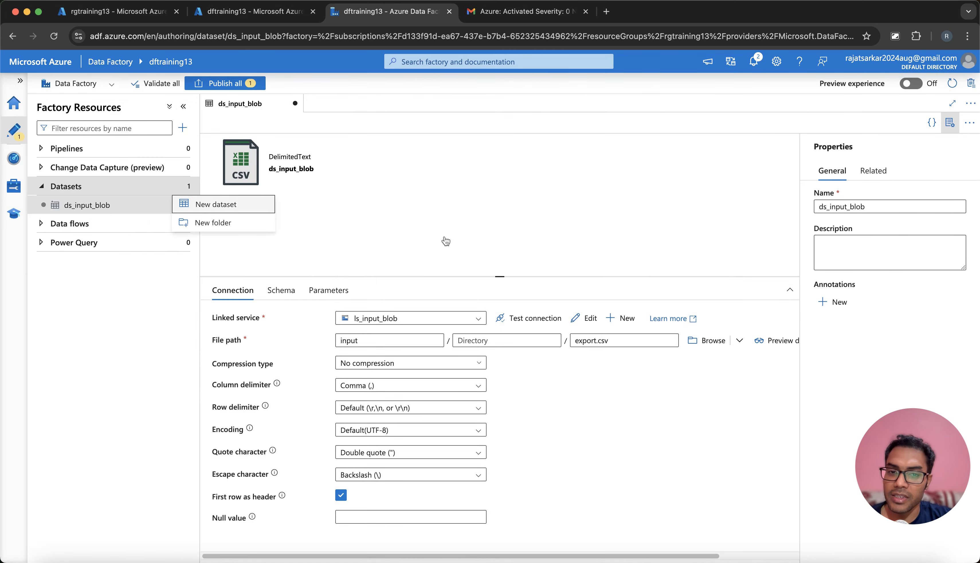
left_click(234, 206)
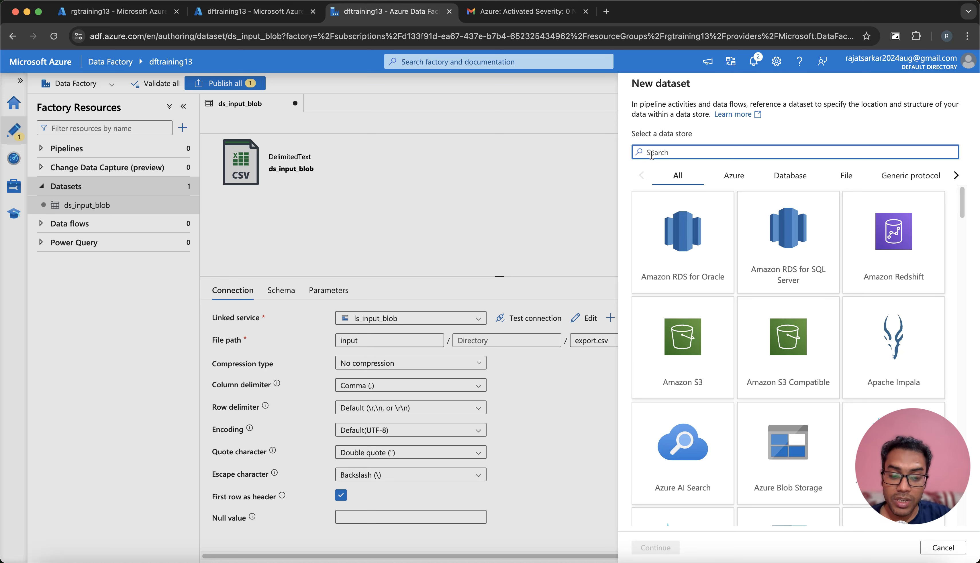
type("lake")
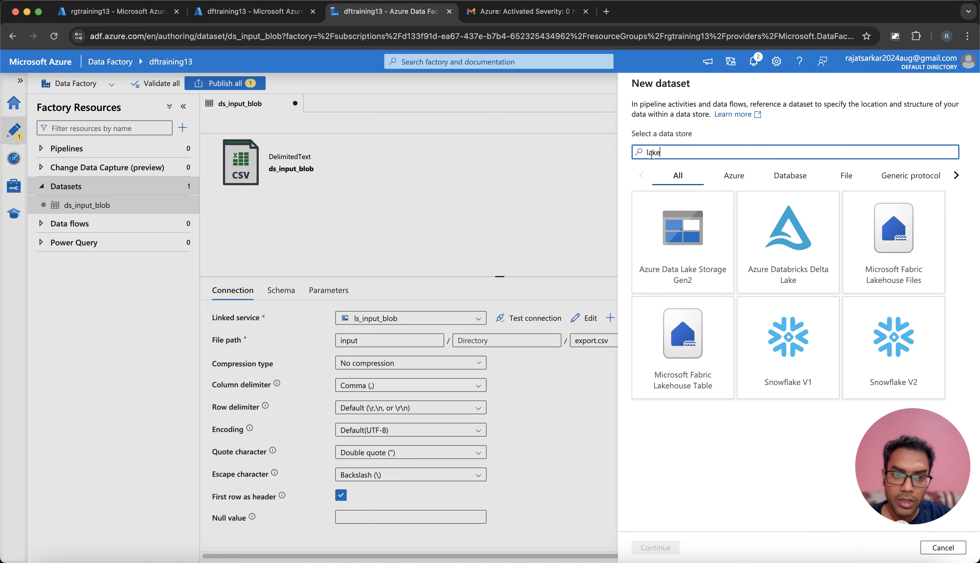
left_click(683, 235)
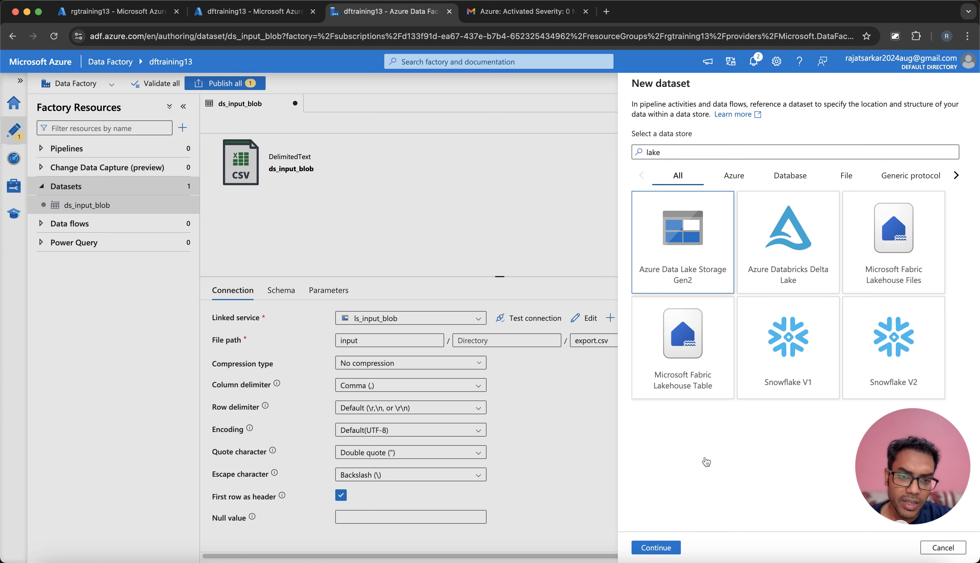
left_click(654, 546)
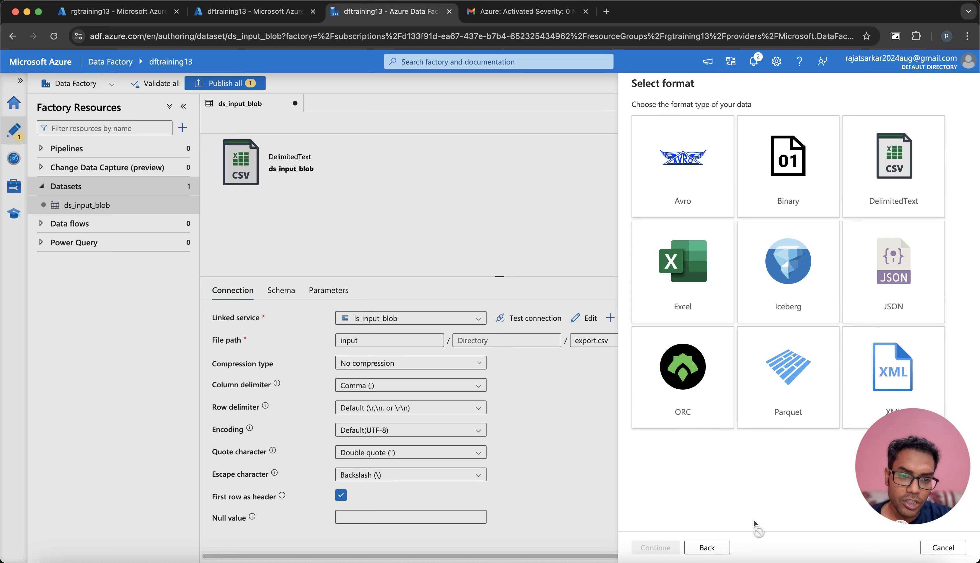
left_click(896, 187)
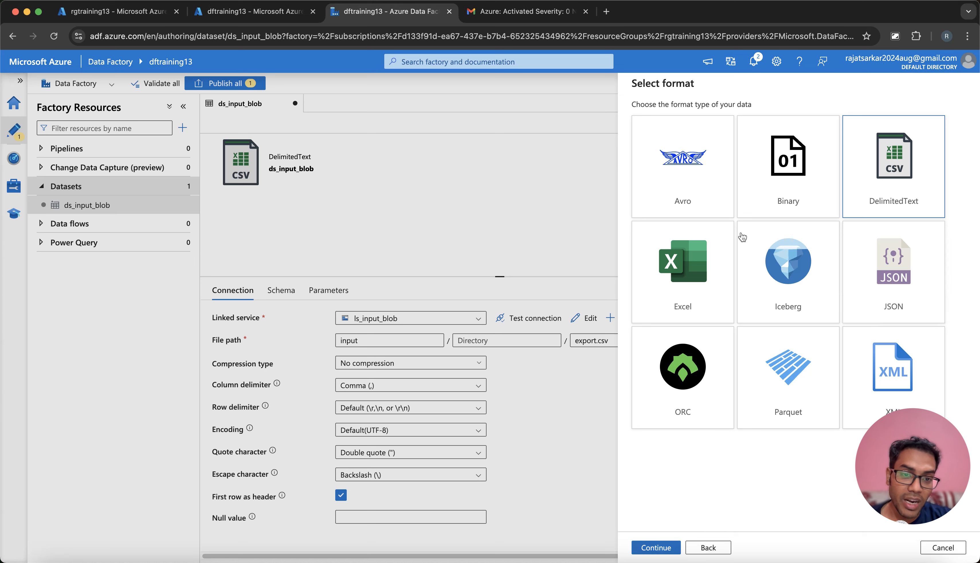
left_click(663, 552)
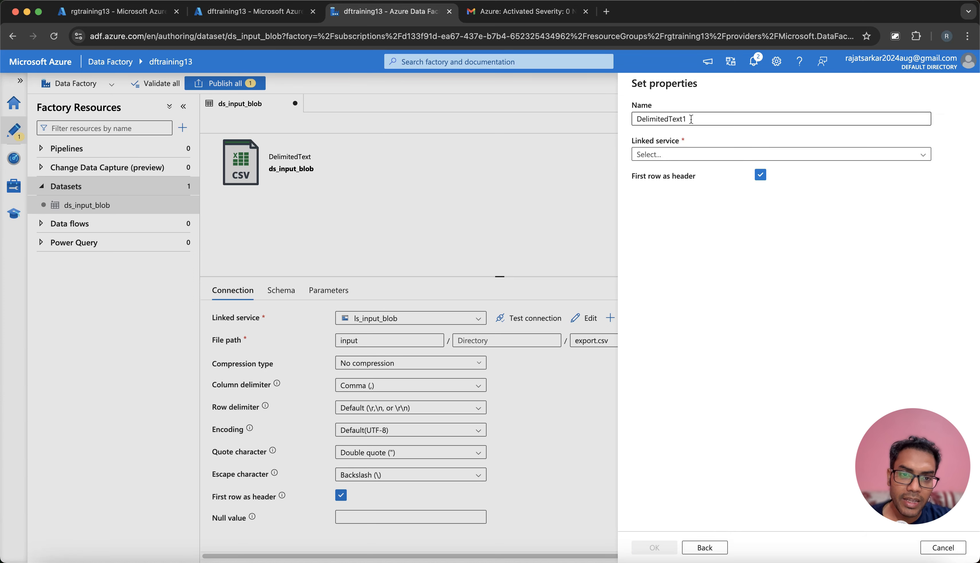
- Name the new data lake dataset ds_lake_output
key("super+a")
key("BackSpace")
type("ds_")
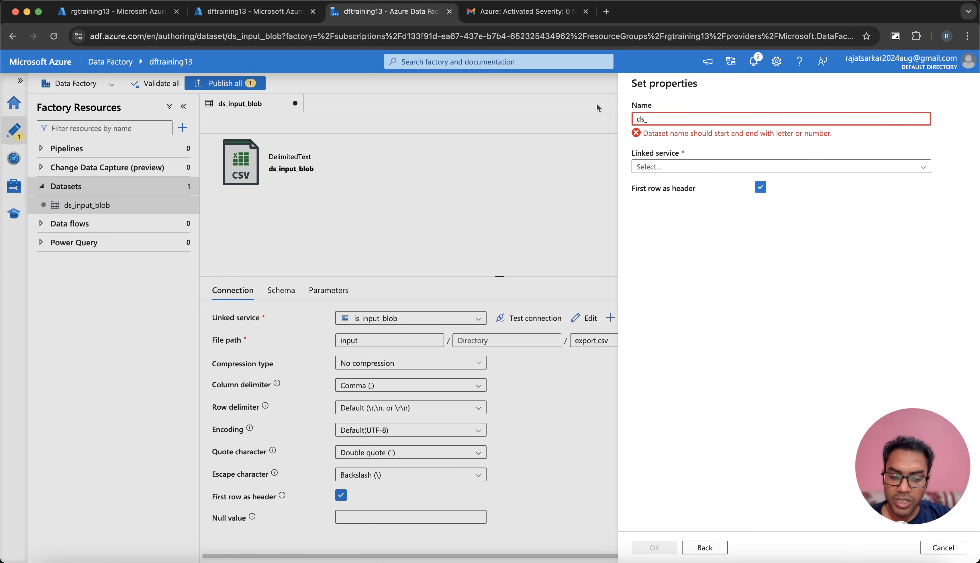
type("lake_o")
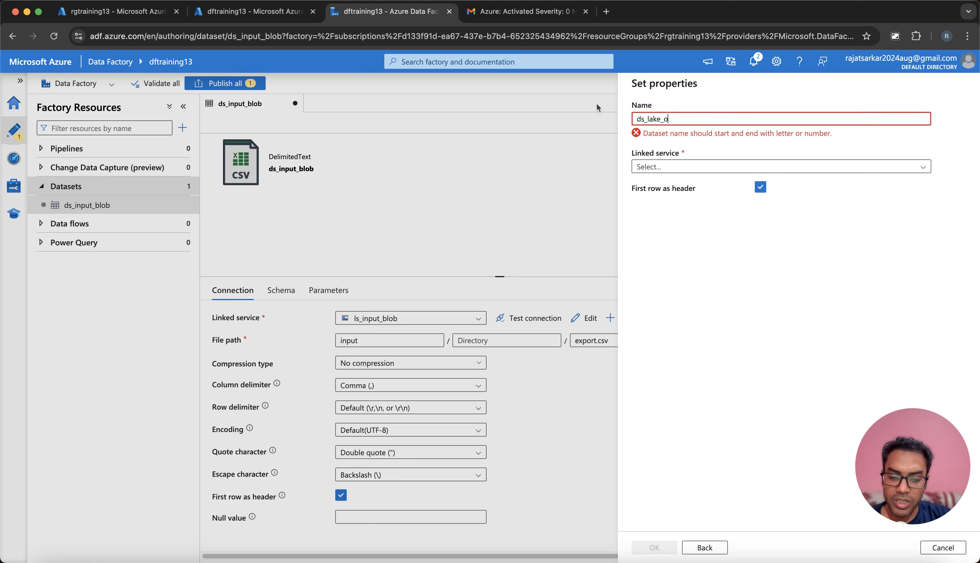
type("utput")
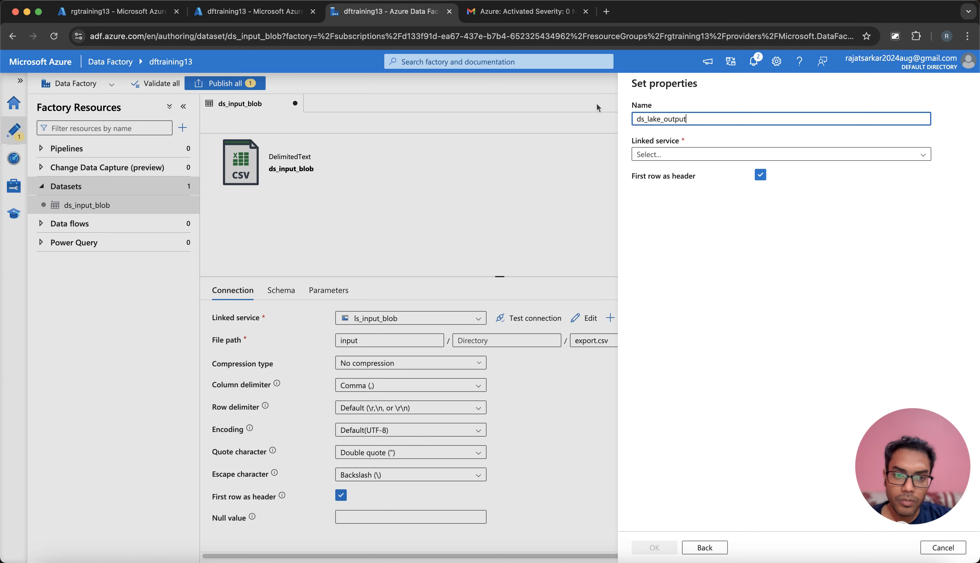
- Assign the existing linked service ls_lake_sink to the ds_lake_output dataset
left_click(659, 158)
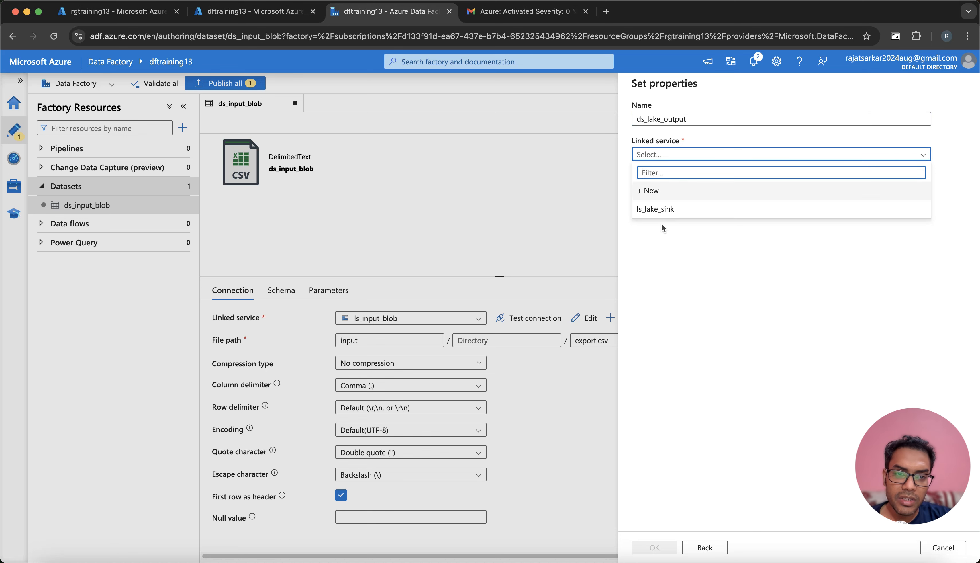
left_click(656, 190)
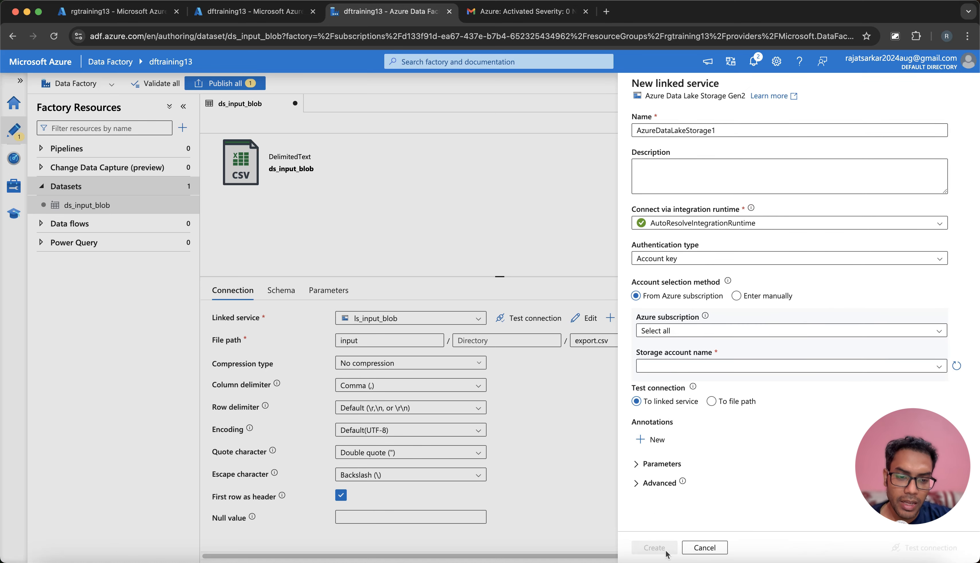
left_click(703, 547)
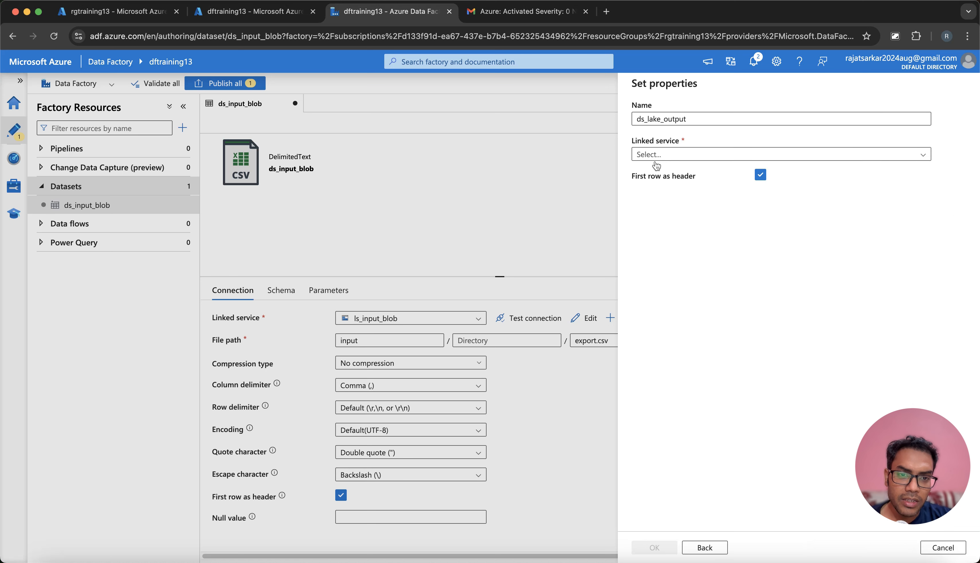
left_click(660, 154)
left_click(655, 212)
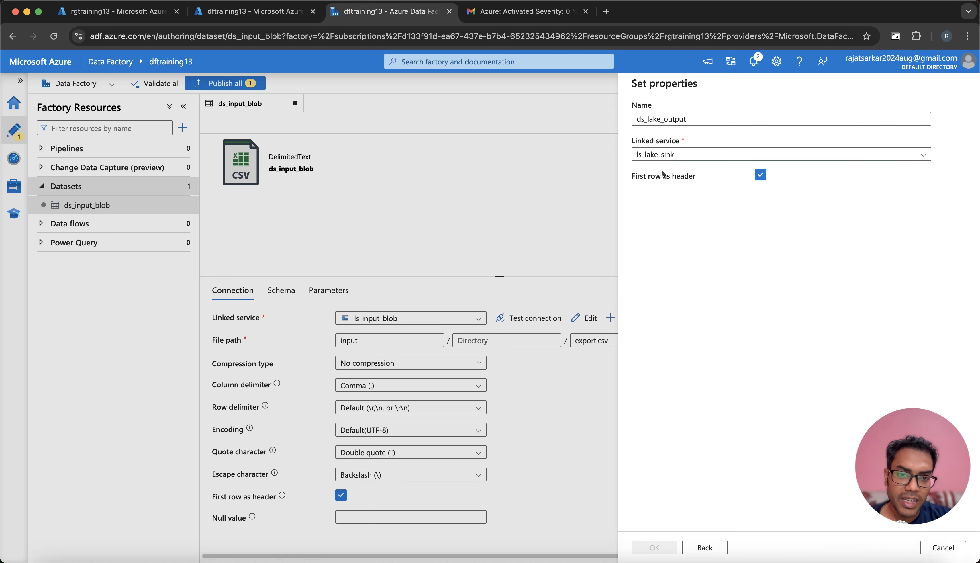
- Set the ds_lake_output file path to the output file system and create the dataset
left_click(939, 188)
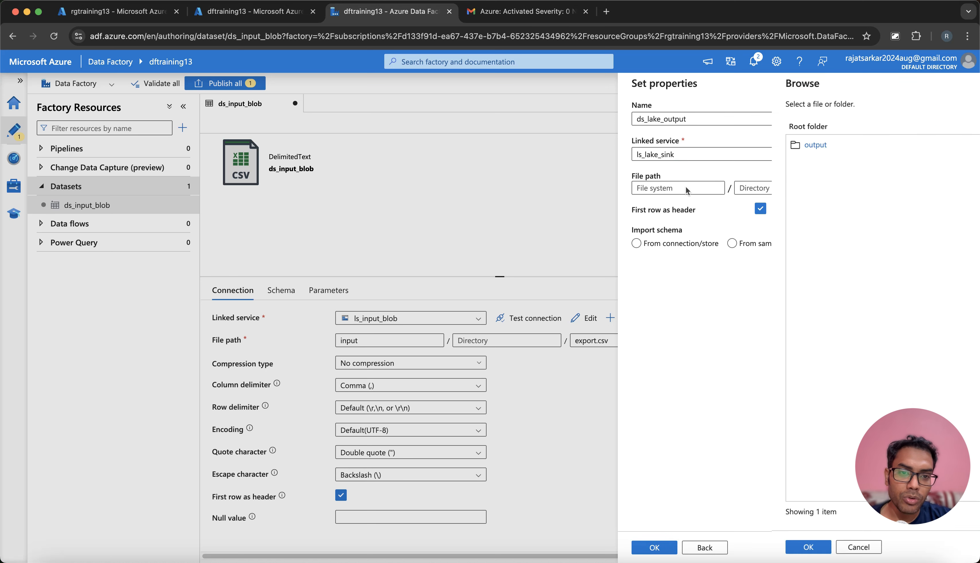
left_click(661, 145)
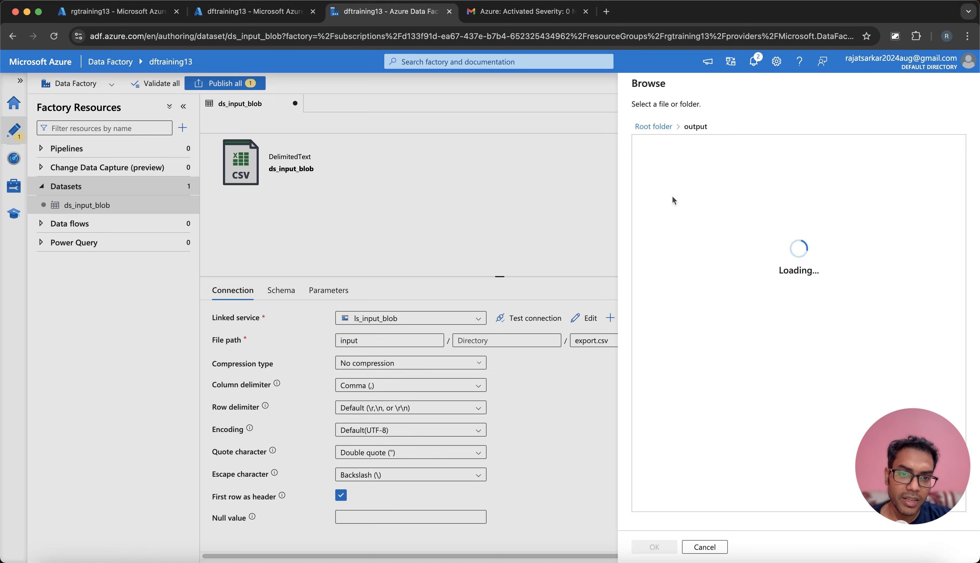
left_click(649, 545)
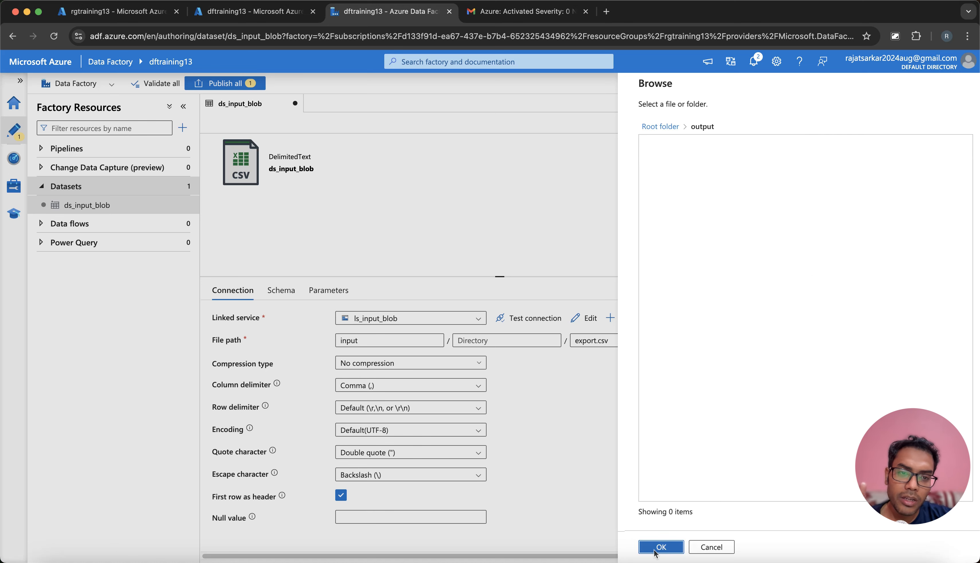
left_click(651, 546)
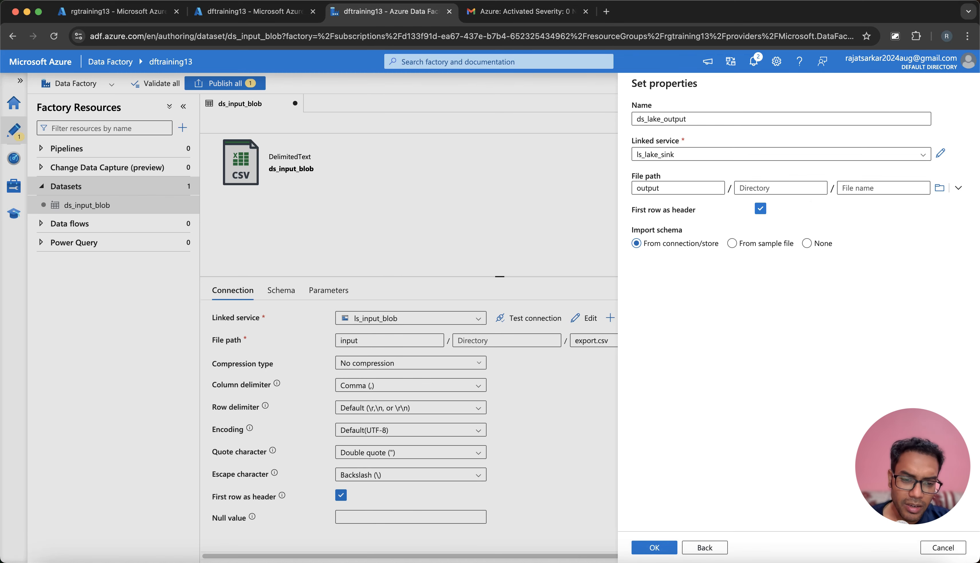
left_click(656, 545)
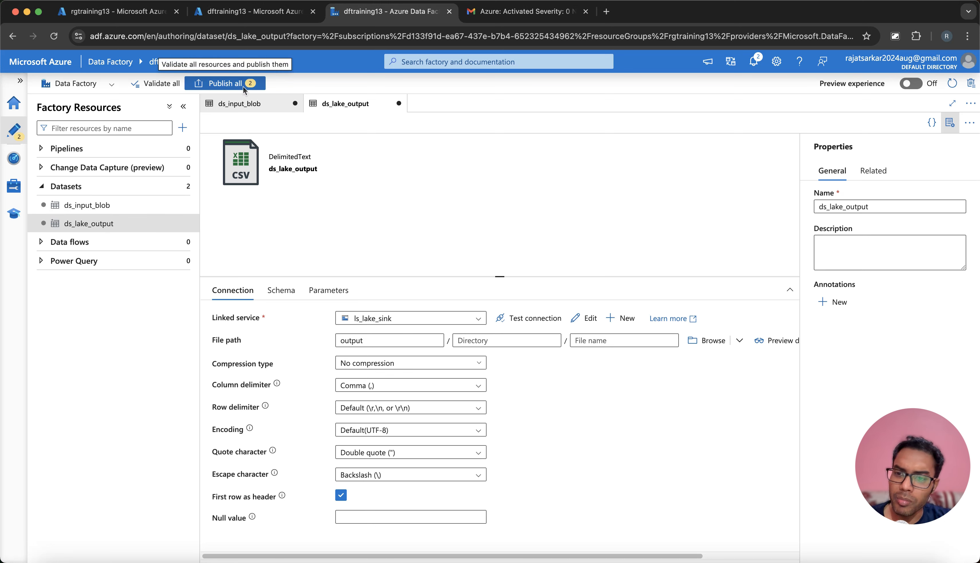
- Create a new pipeline in the factory and name it Eventbasedpipeline
left_click(184, 148)
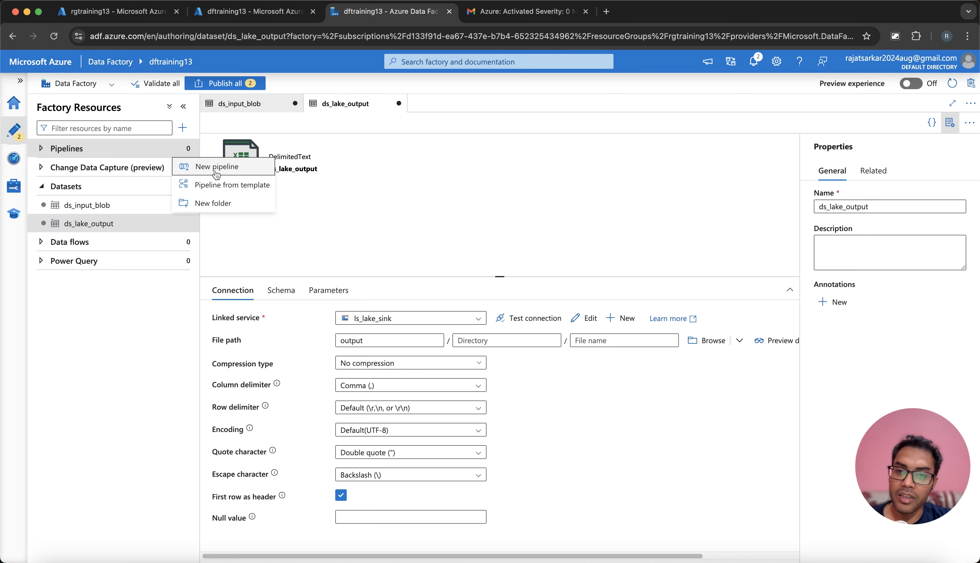
left_click(218, 167)
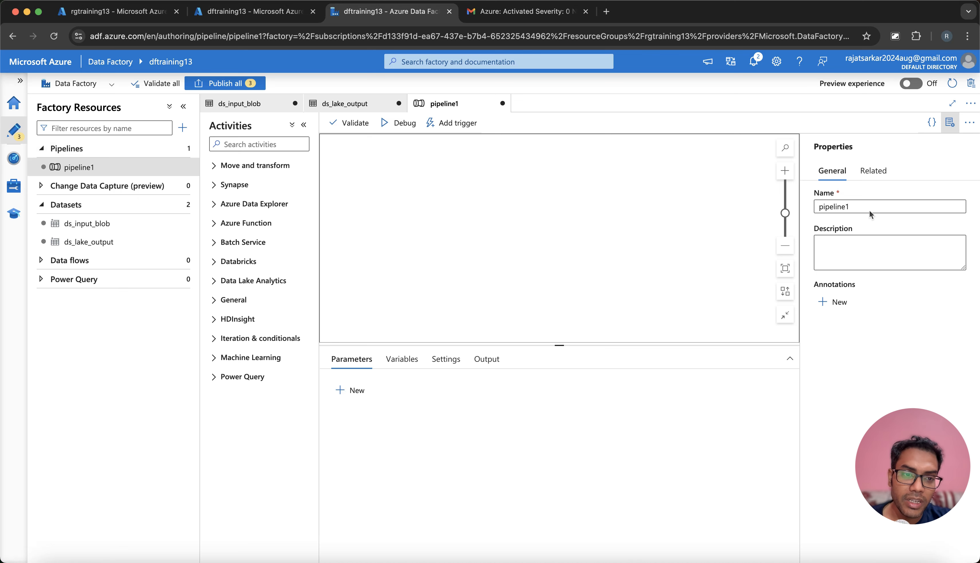
left_click_drag(856, 206, 773, 201)
left_click(762, 198)
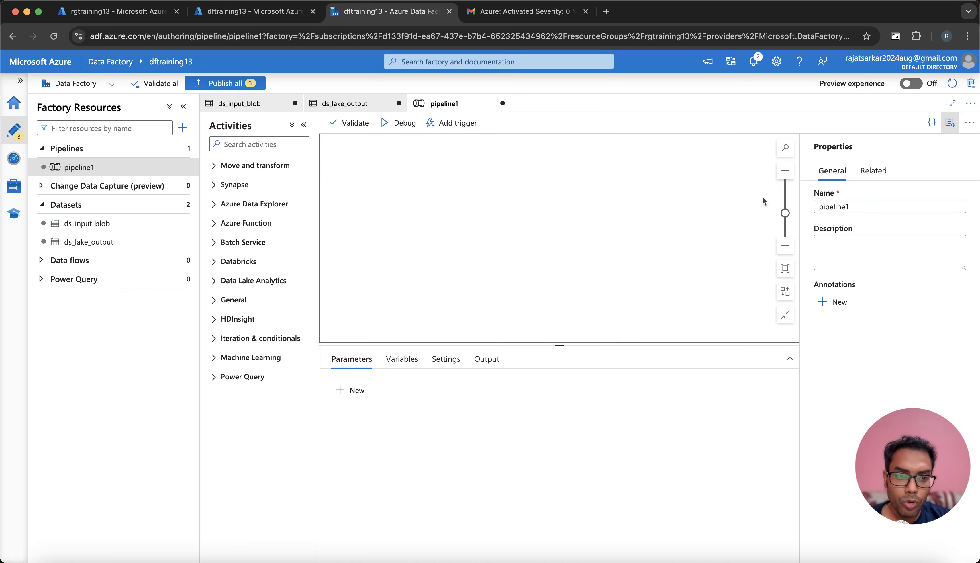
left_click_drag(863, 207, 772, 194)
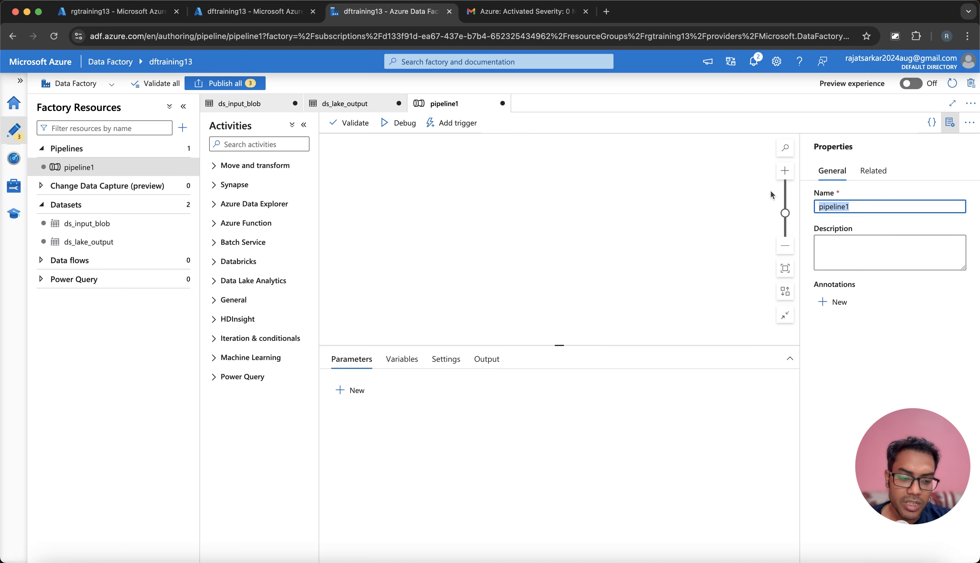
left_click(772, 194)
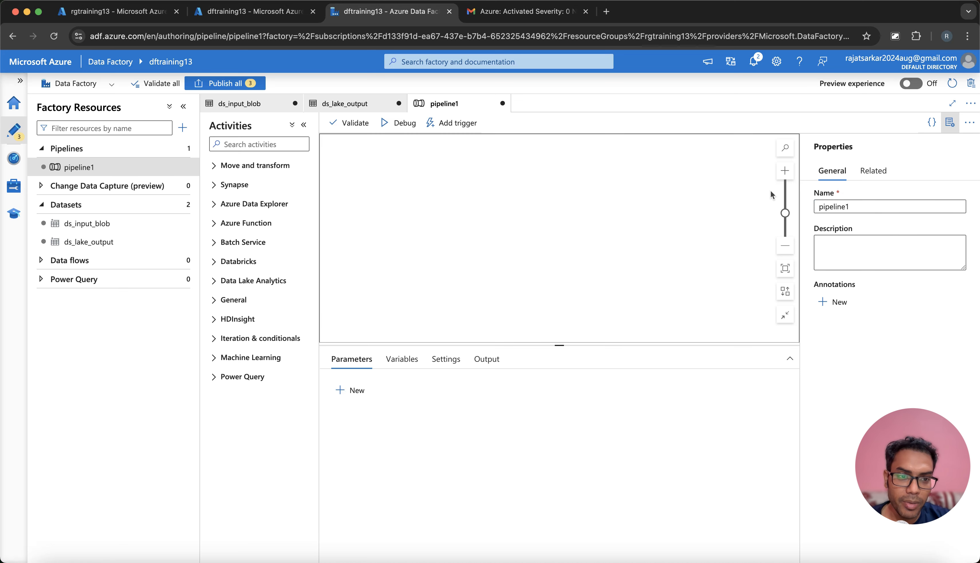
left_click(867, 205)
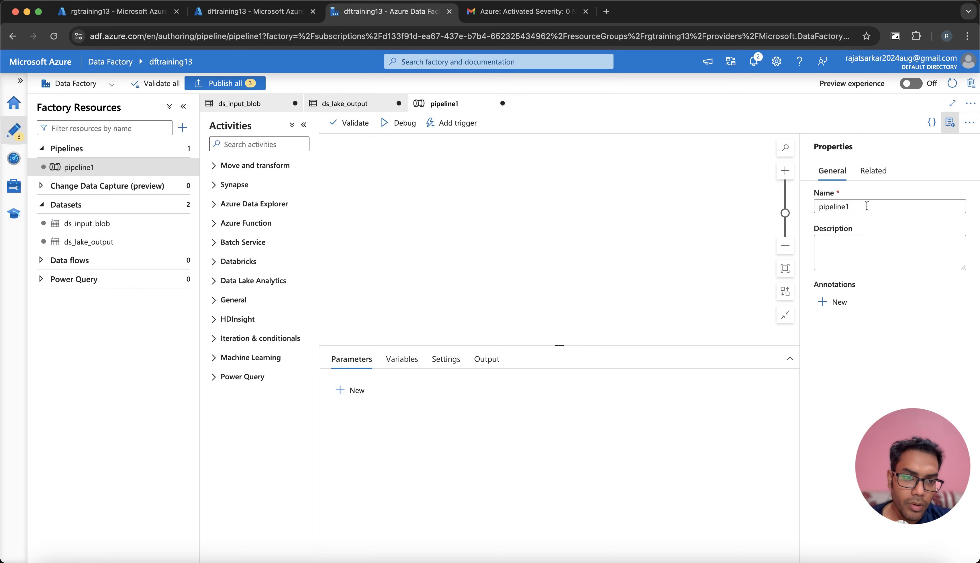
left_click(867, 206)
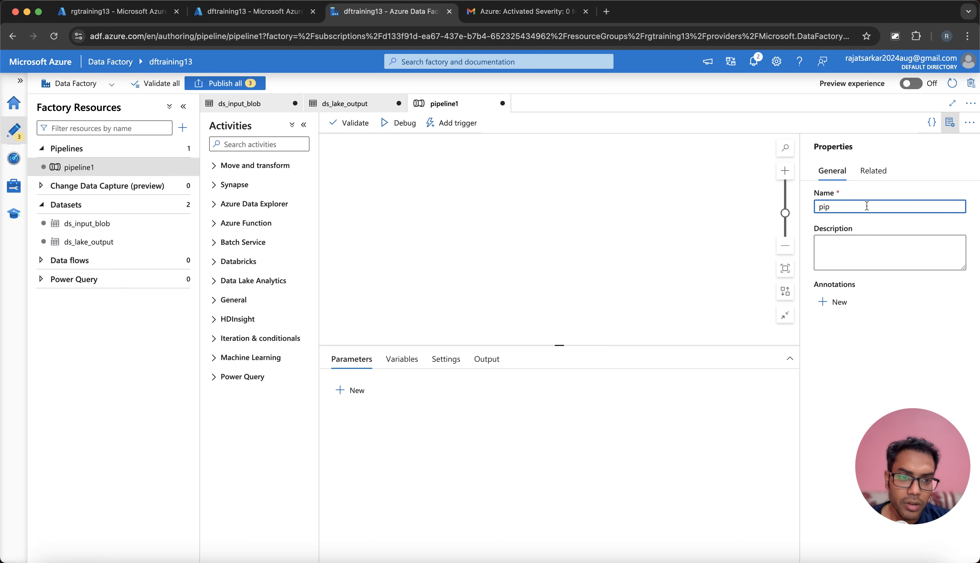
type("Ev")
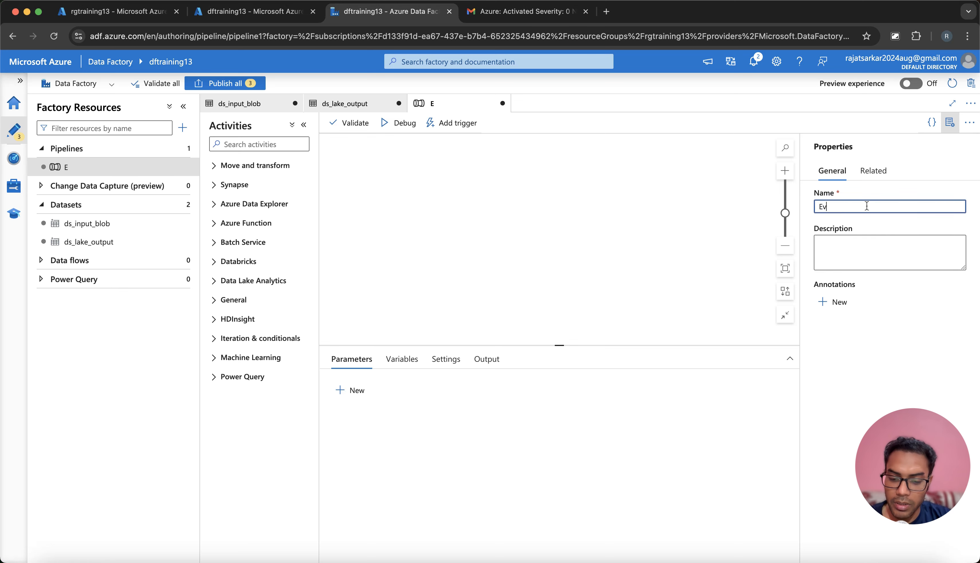
type("entbase")
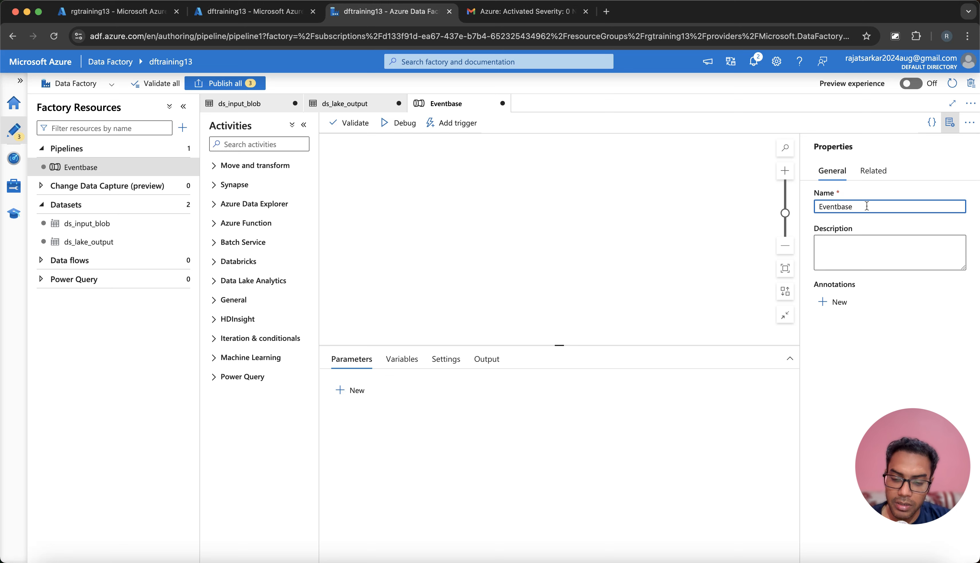
type("dpip")
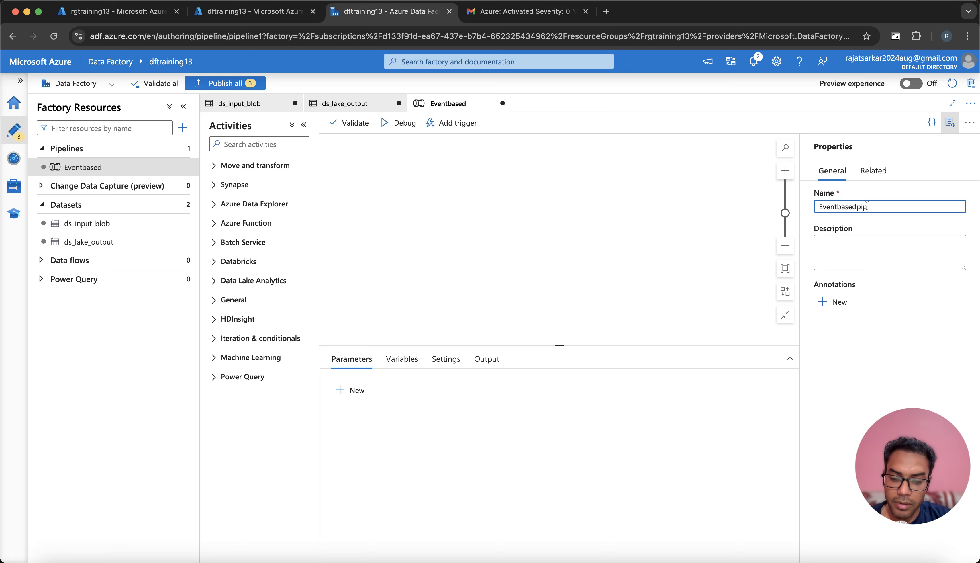
type("eline")
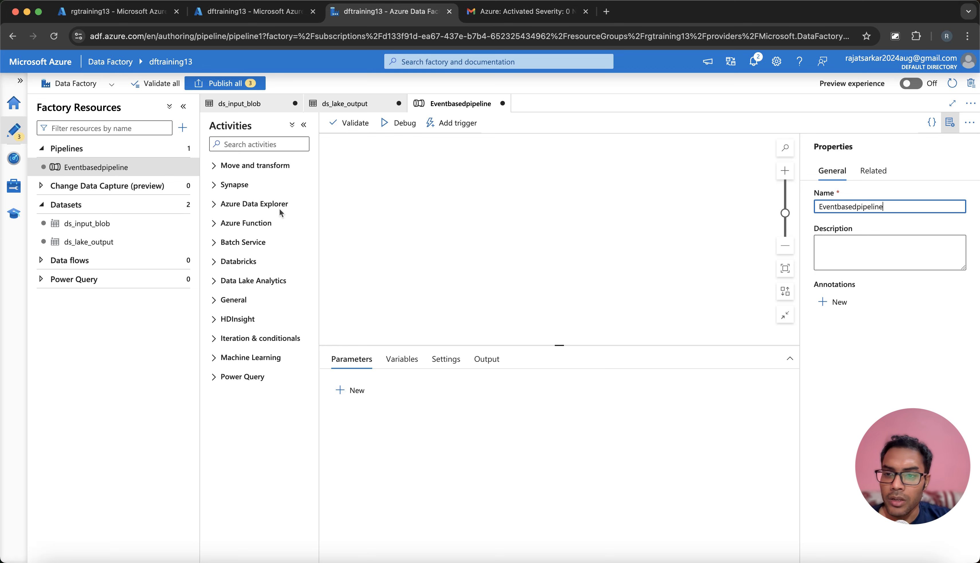
- Find the Get Metadata activity and add it to the Eventbasedpipeline canvas
left_click(286, 147)
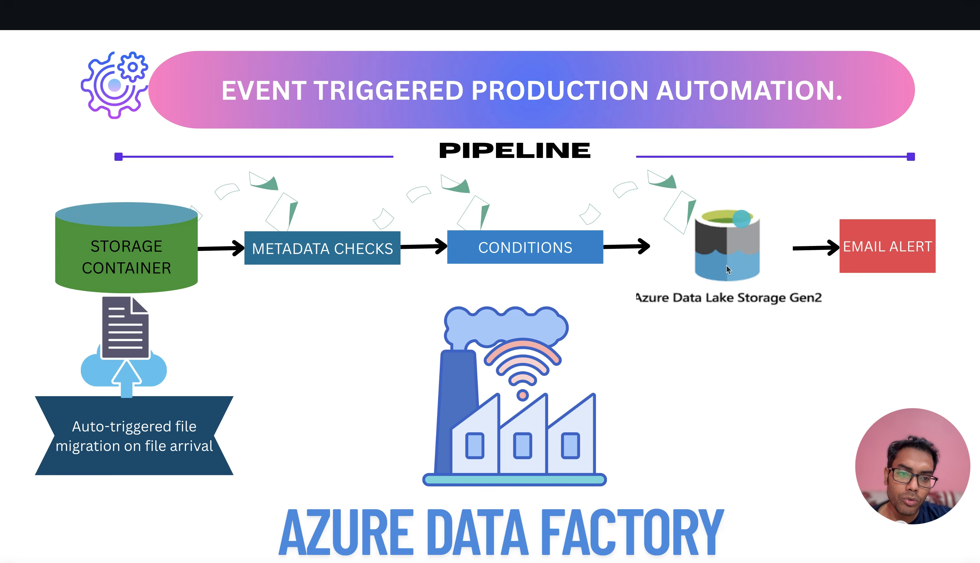
key("ctrl+Left")
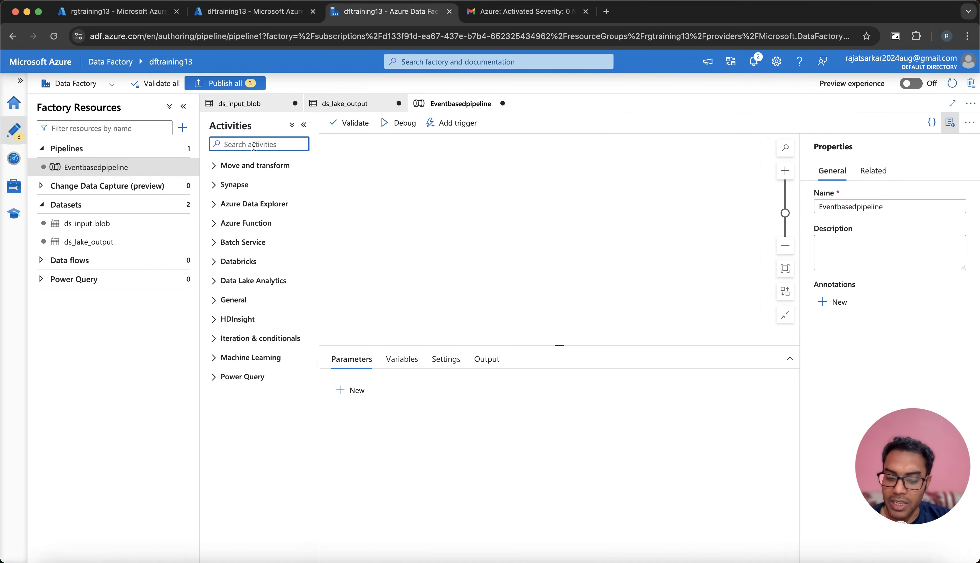
type("meta")
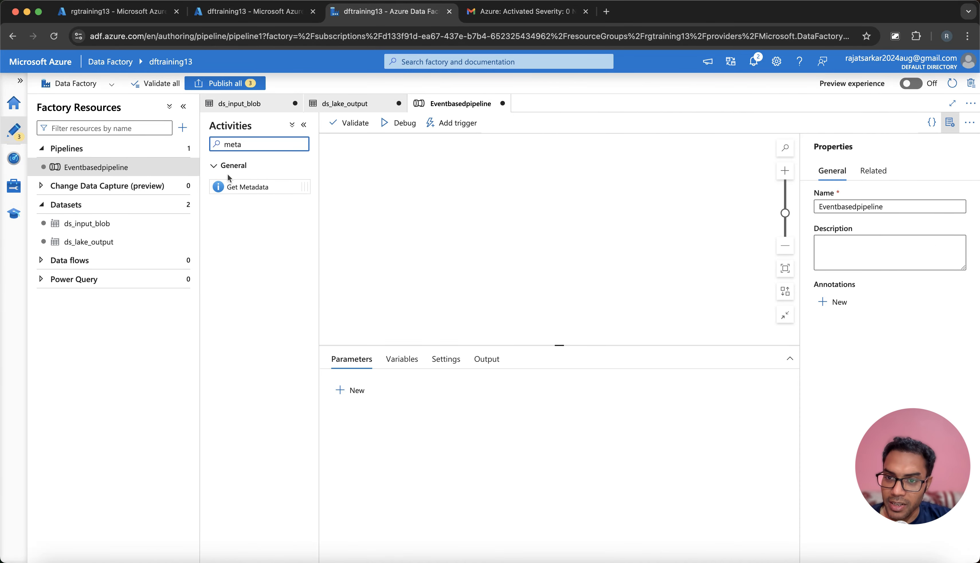
left_click_drag(228, 185, 533, 226)
- Set the Get Metadata activity's dataset to ds_input_blob
left_click(386, 358)
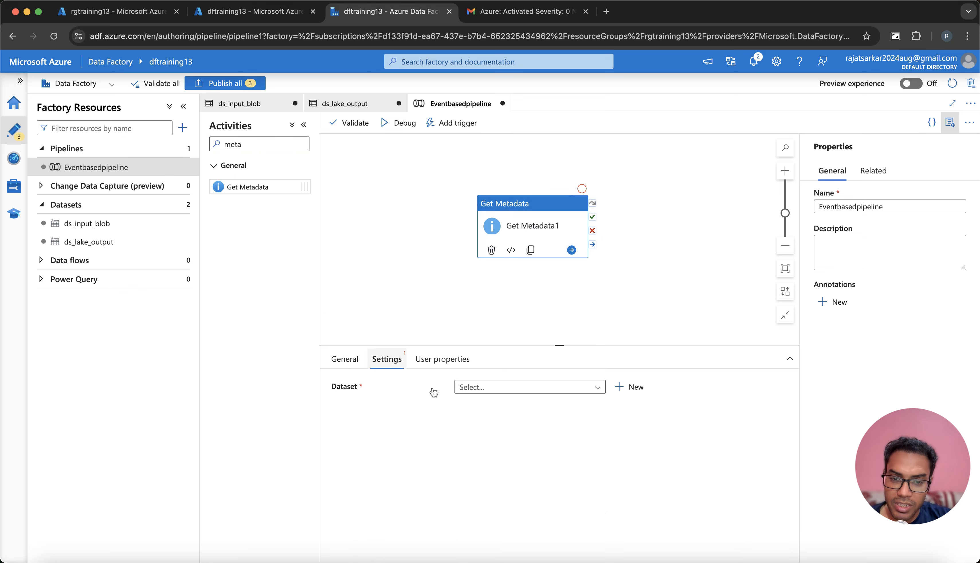
left_click(488, 389)
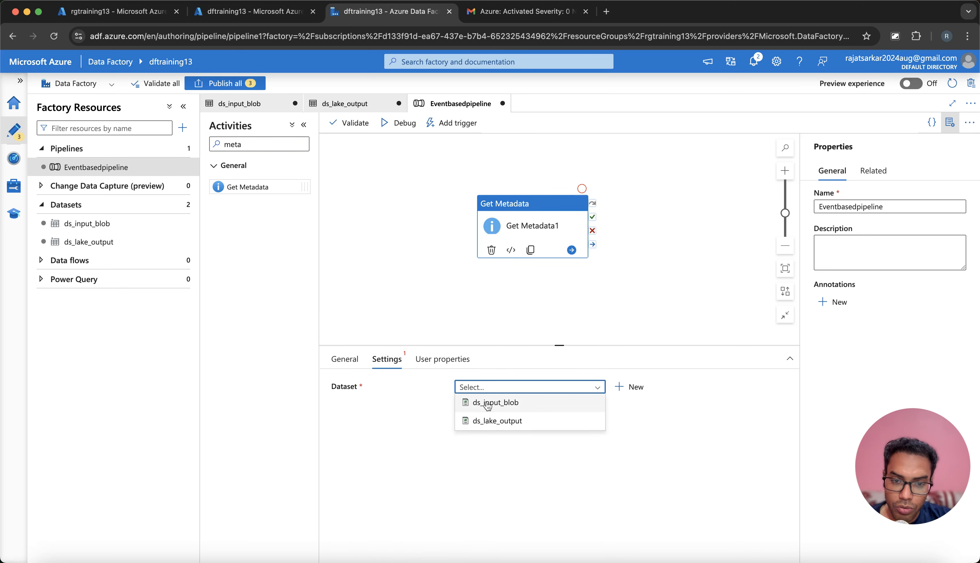
left_click(502, 404)
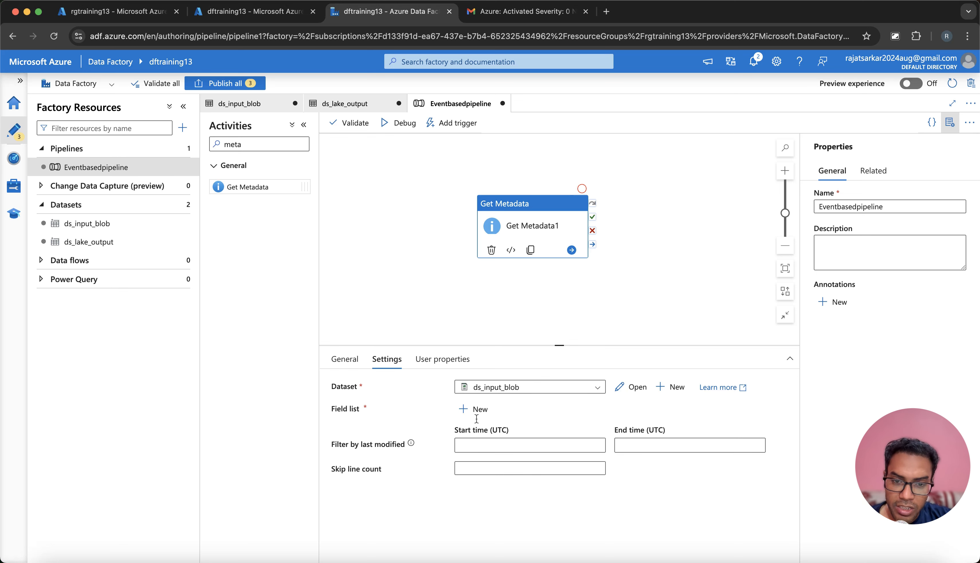
- Add a Column count argument to the Get Metadata activity's field list
left_click(473, 409)
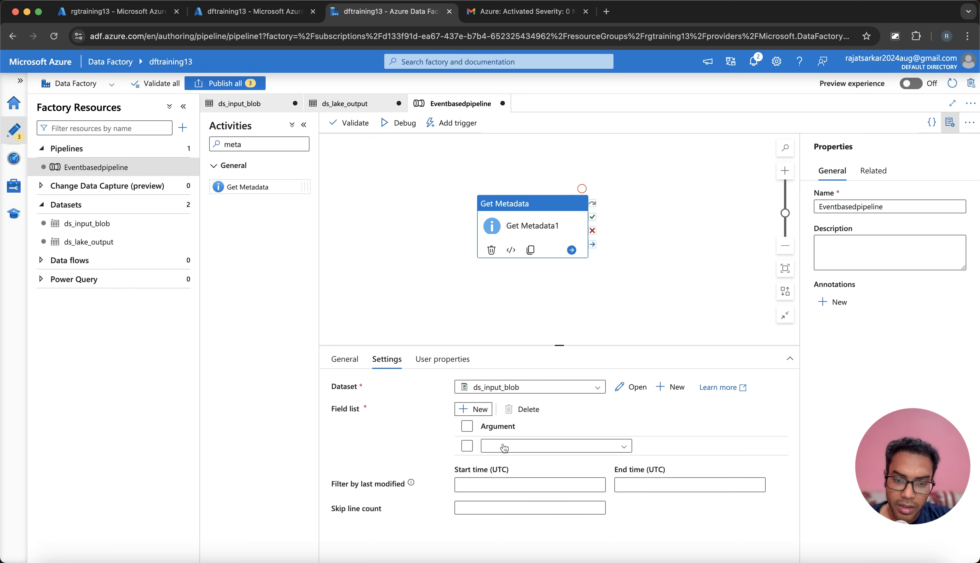
left_click(532, 450)
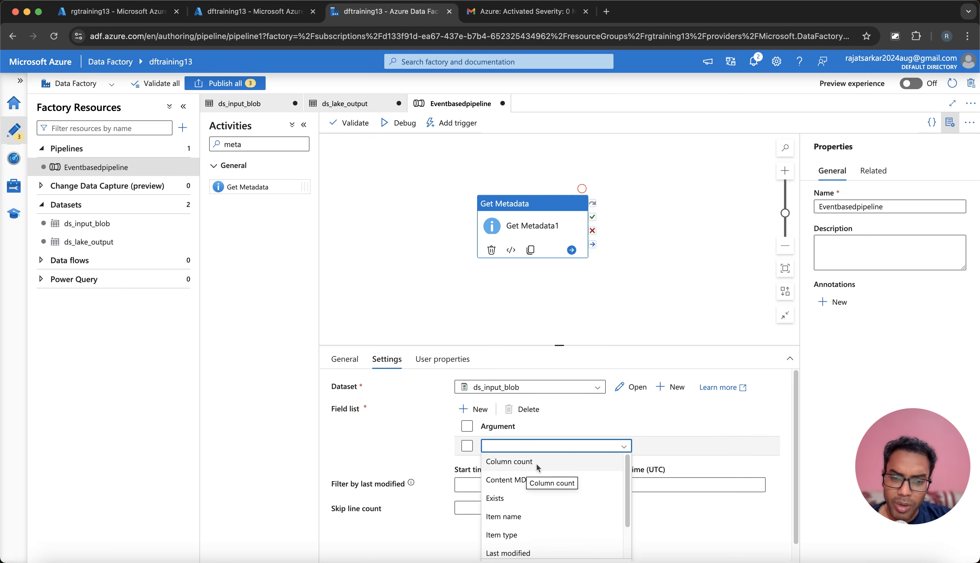
left_click(539, 464)
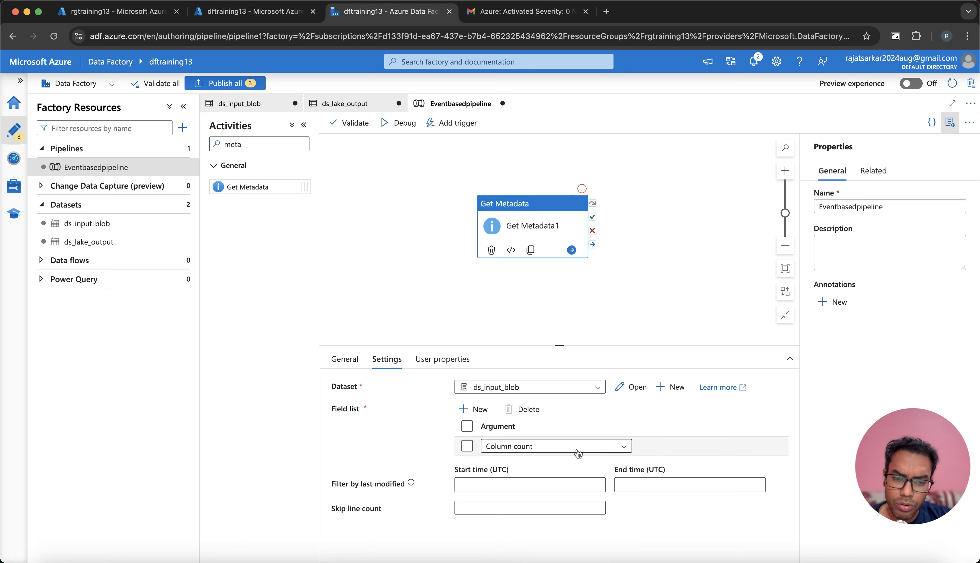
left_click(563, 447)
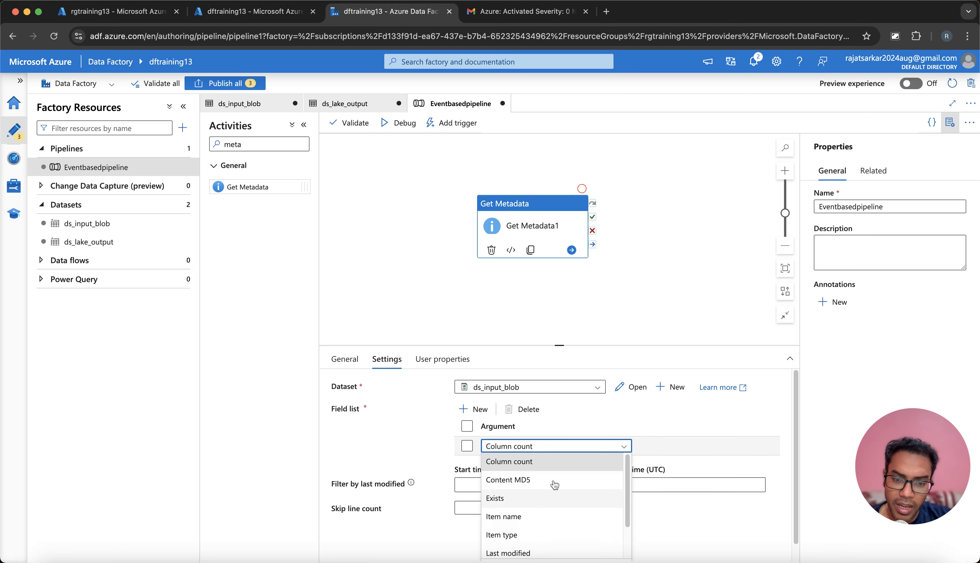
left_click(541, 462)
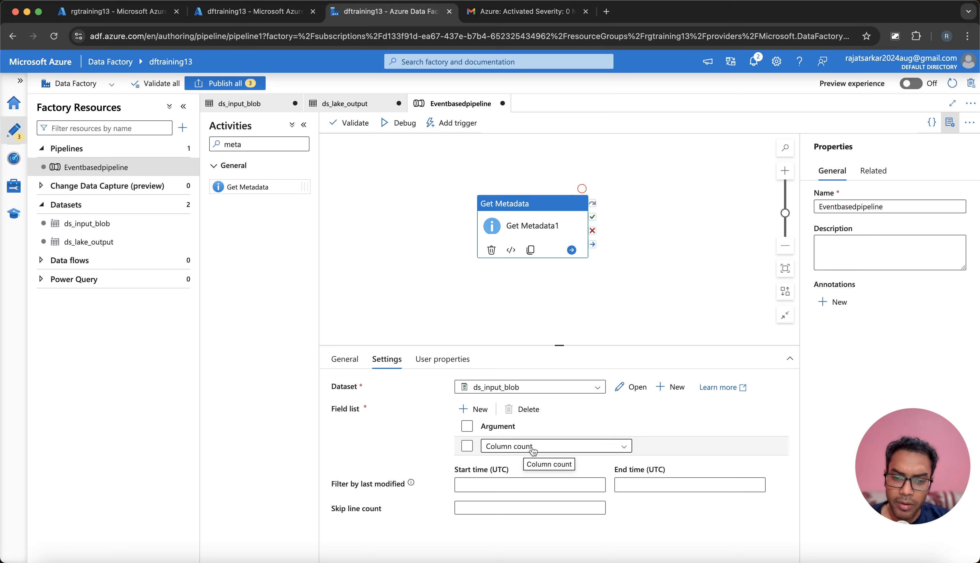
left_click(581, 422)
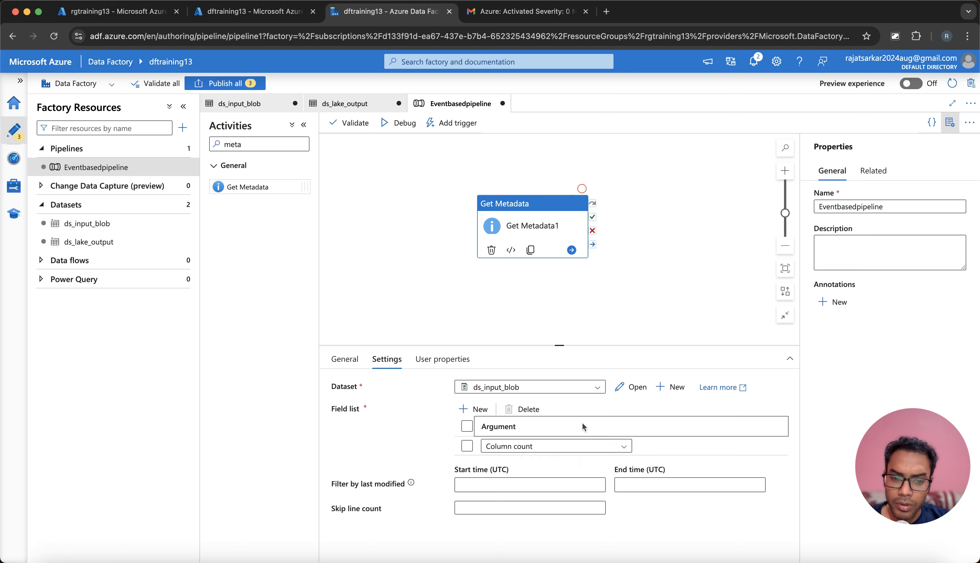
left_click(418, 434)
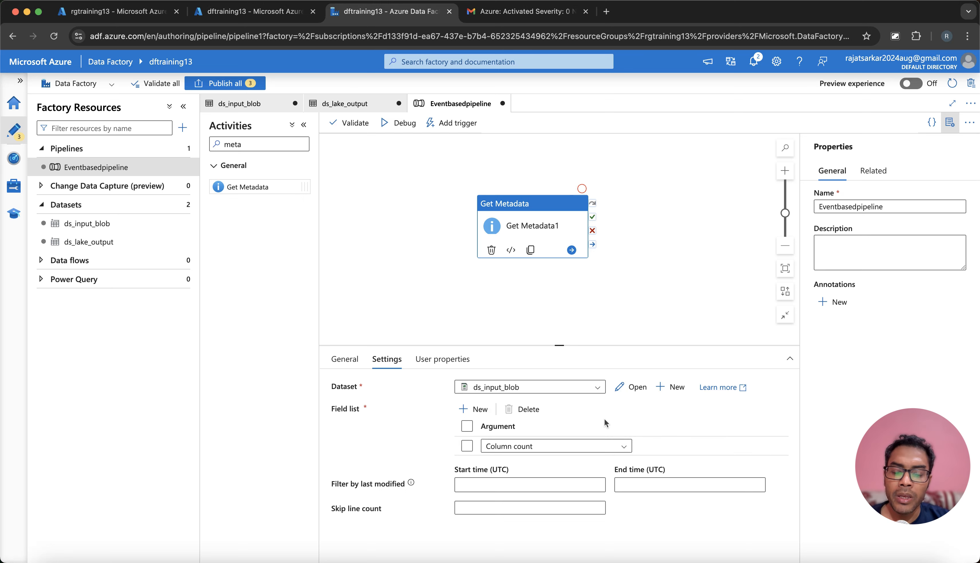
- Move the Get Metadata activity further left on the canvas to make room for another activity
left_click(529, 206)
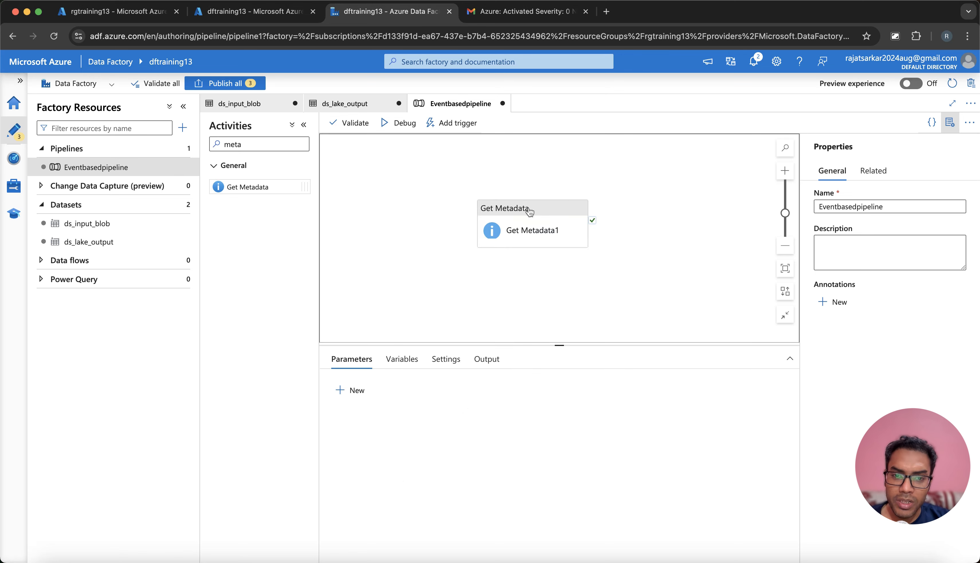
left_click(529, 210)
left_click_drag(530, 214, 448, 215)
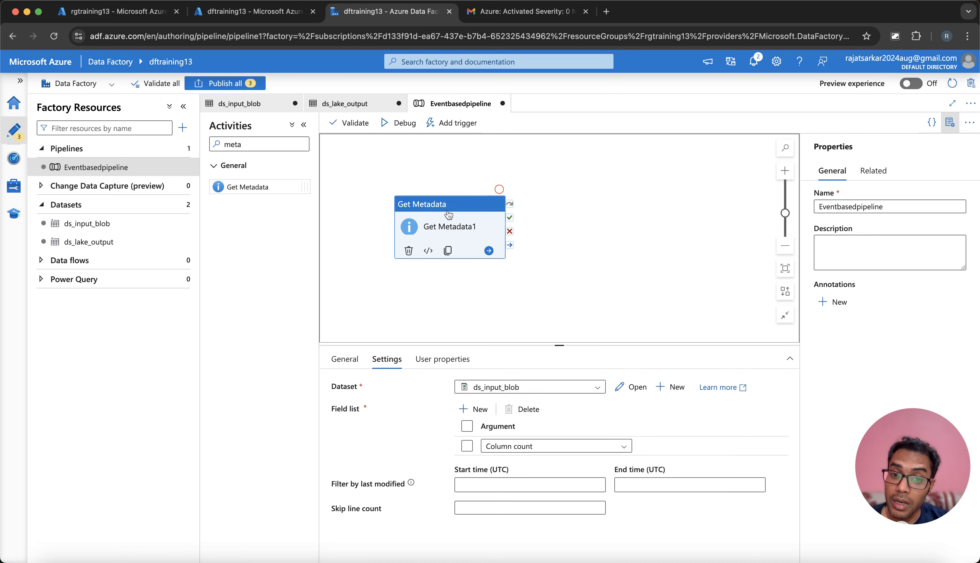
- Find the If Condition activity and place it to the right of Get Metadata on the pipeline canvas
key("ctrl+Right")
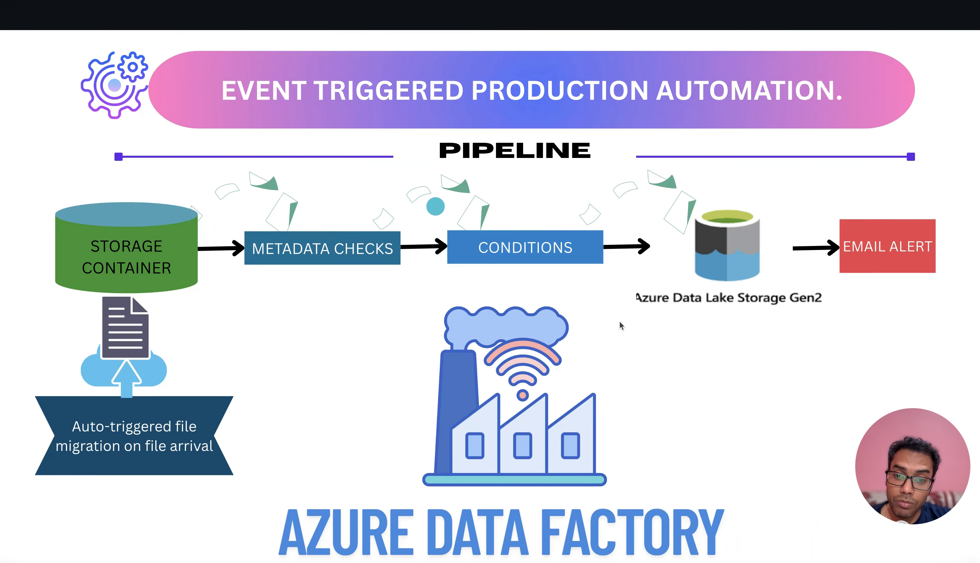
key("ctrl+Left")
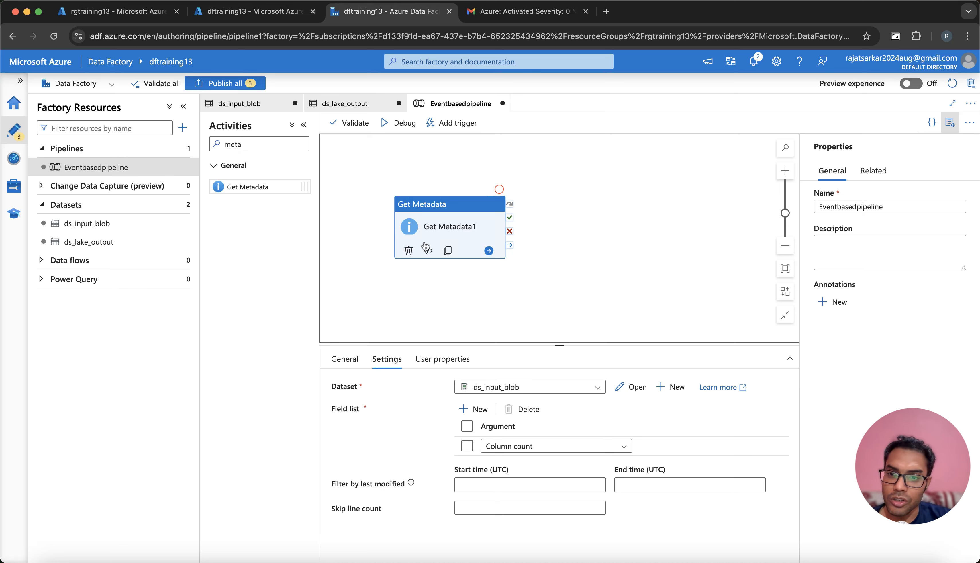
left_click(278, 144)
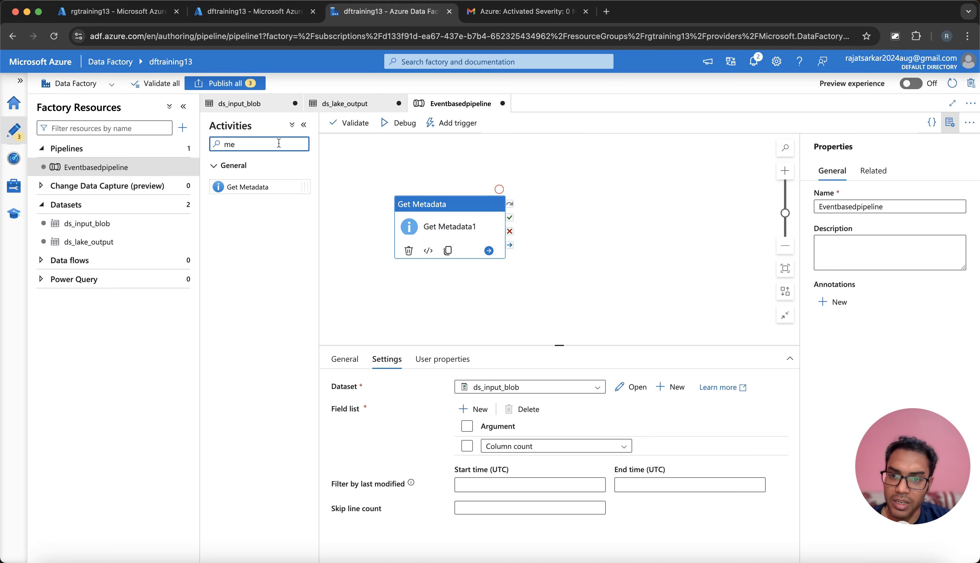
key("BackSpace")
key("BackSpace")
type("con")
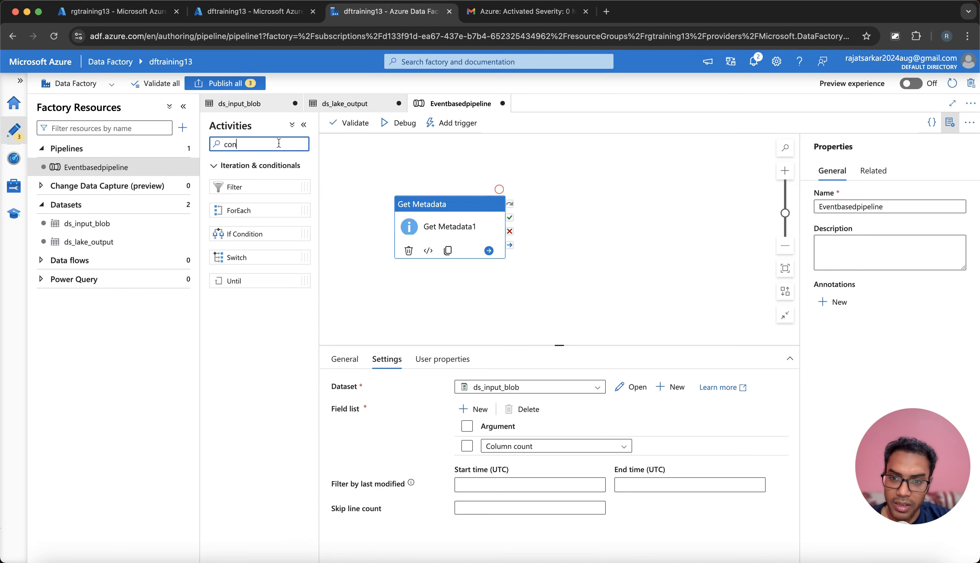
left_click_drag(241, 232, 599, 219)
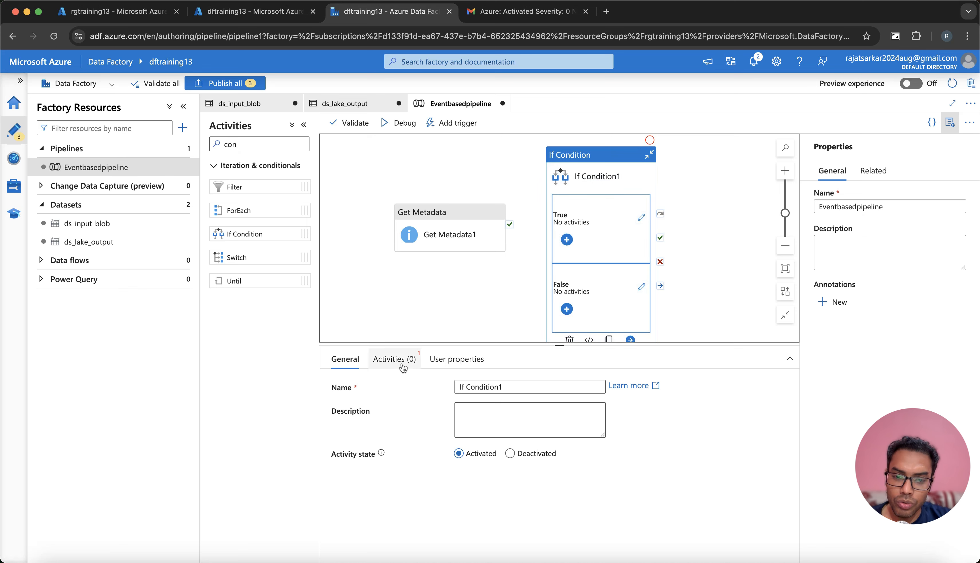
left_click(394, 358)
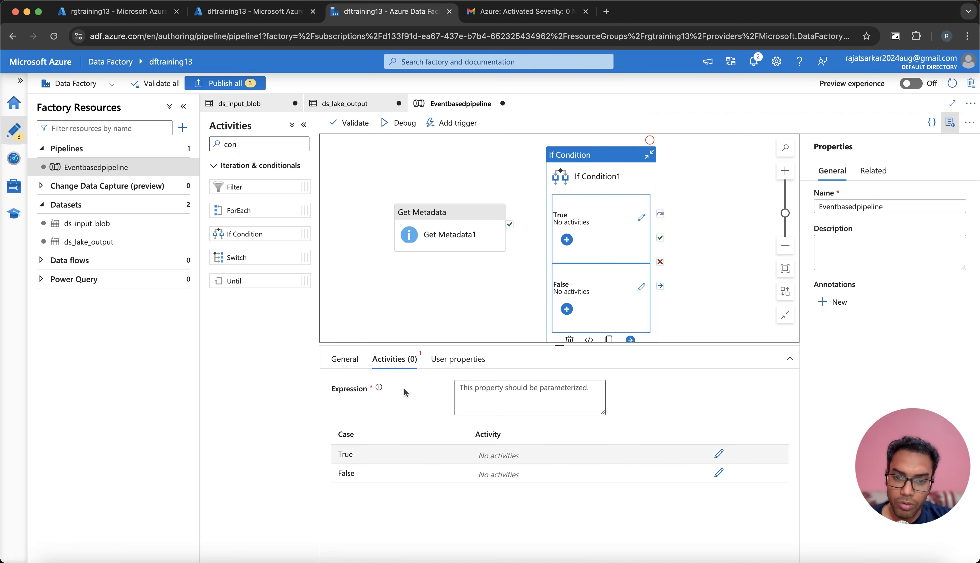
left_click(481, 387)
left_click(485, 423)
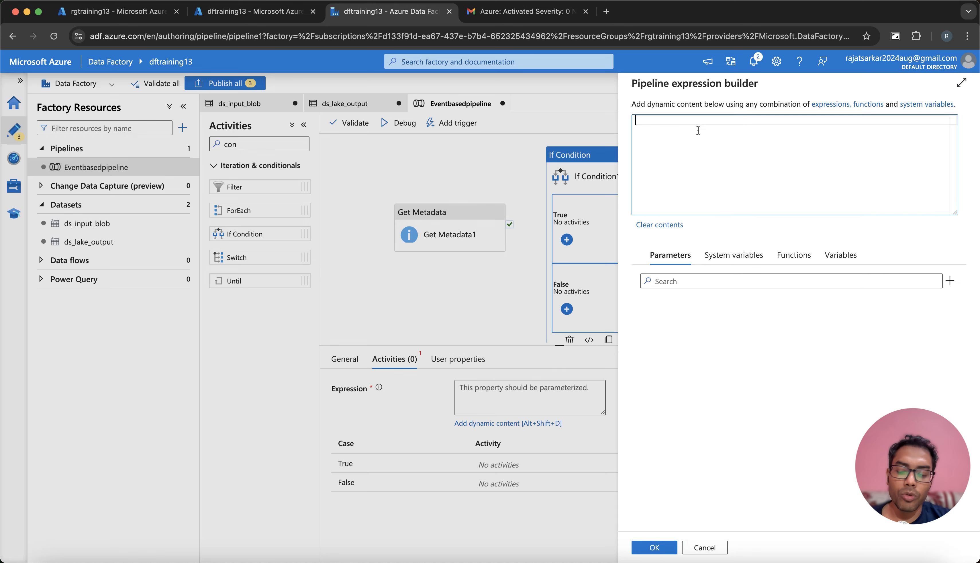
type("@")
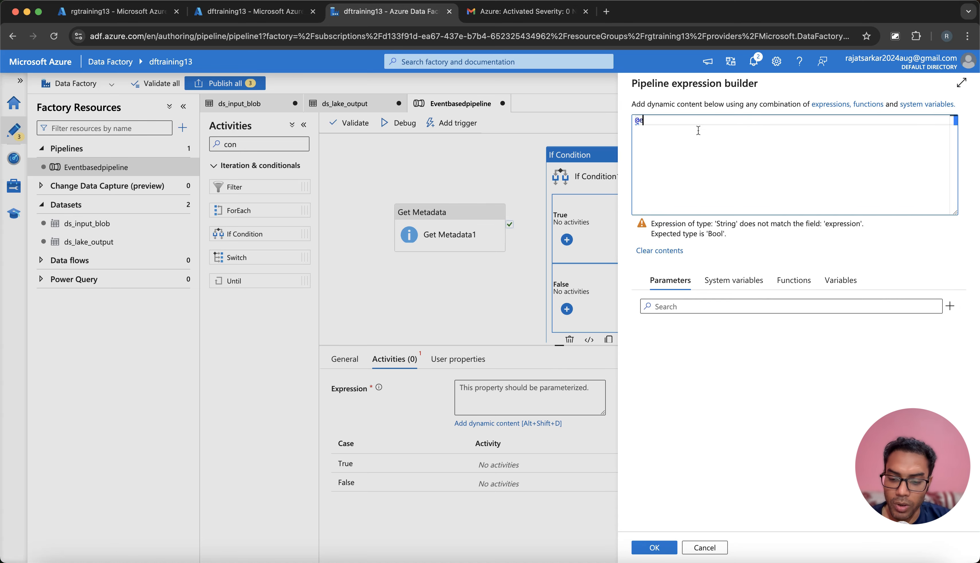
type("equals(, )")
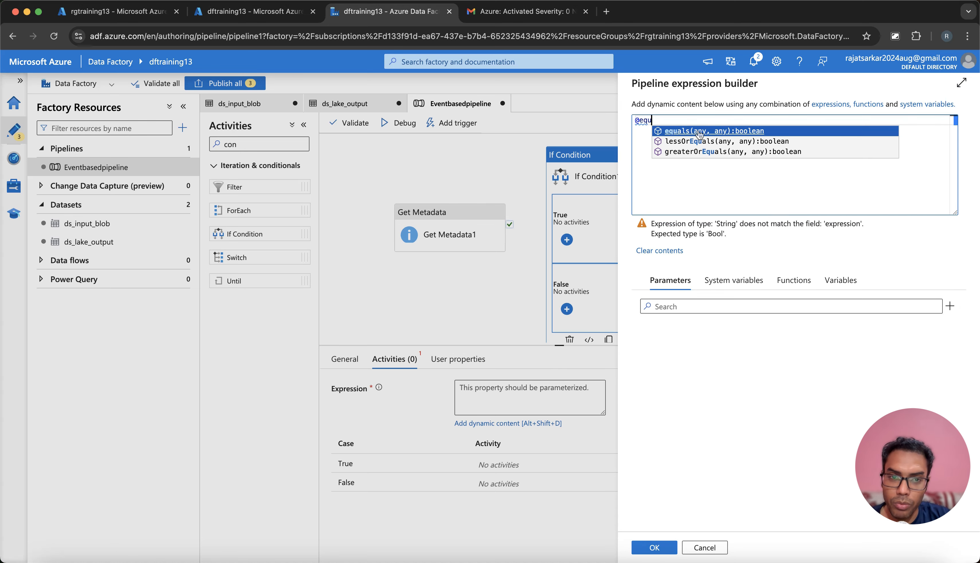
key("Return")
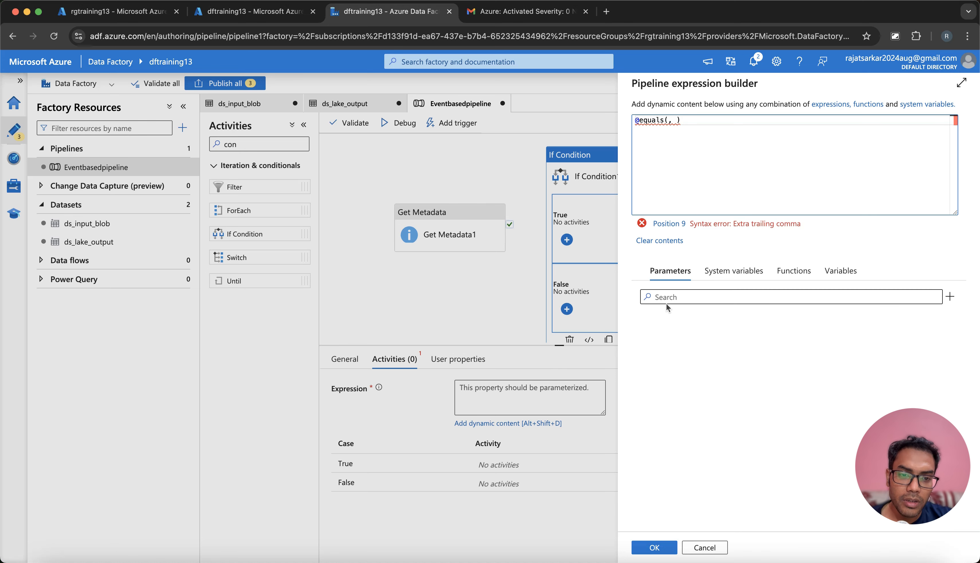
left_click(728, 277)
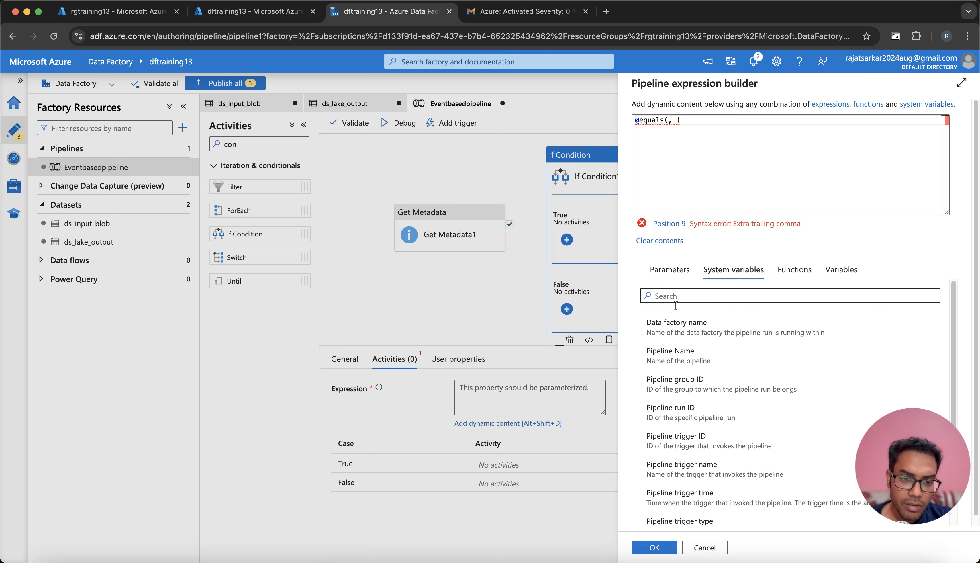
left_click(670, 272)
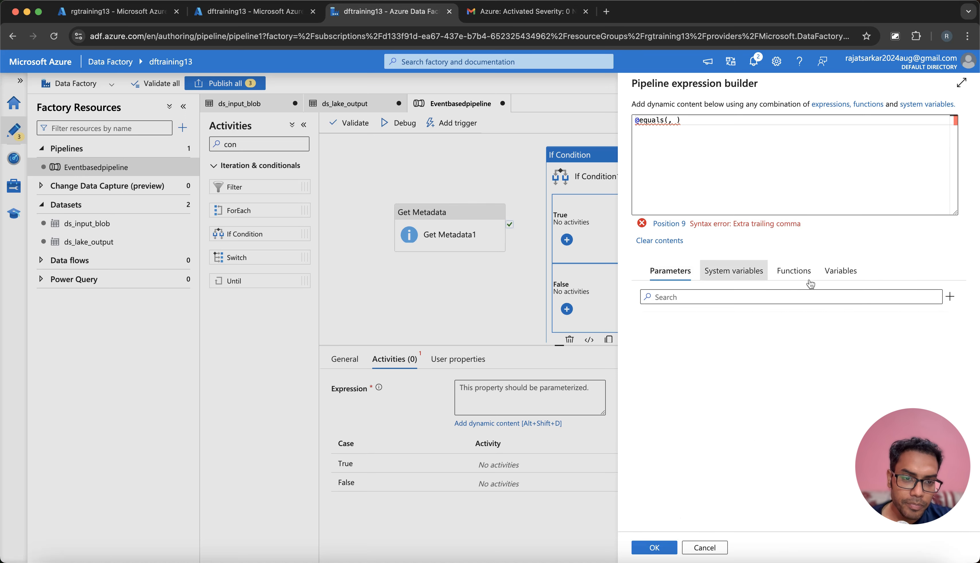
left_click(748, 272)
left_click(801, 277)
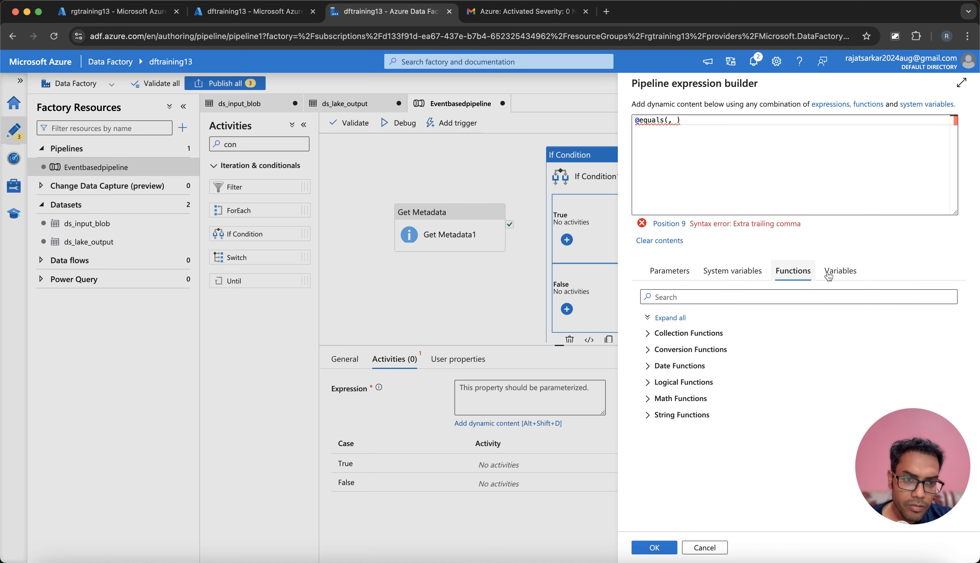
left_click(841, 272)
left_click(736, 272)
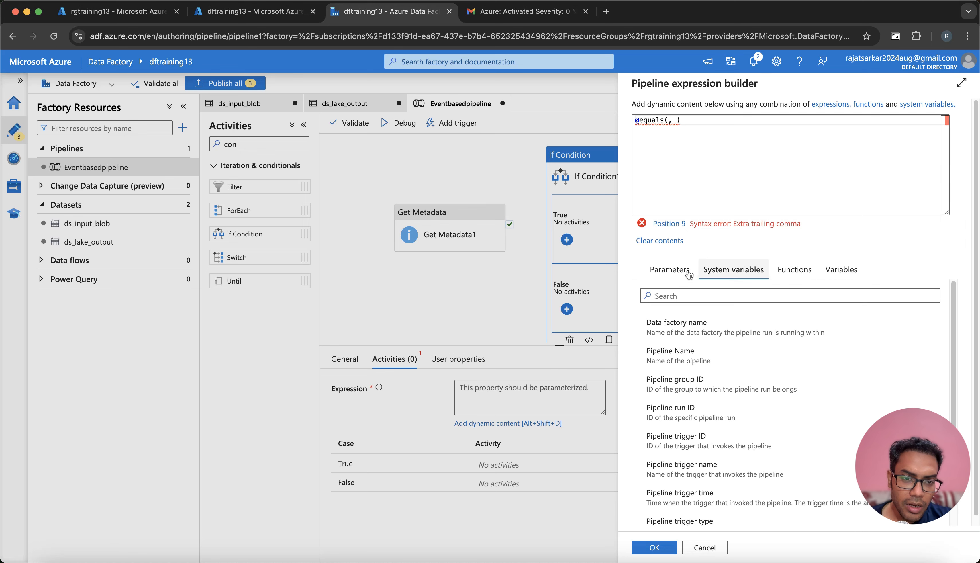
left_click(669, 272)
left_click_drag(663, 176, 680, 233)
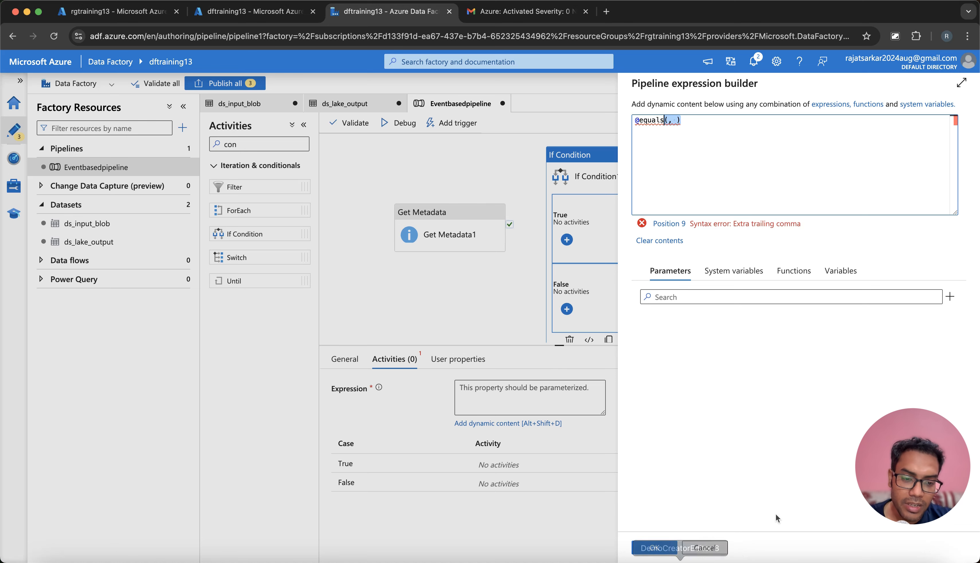
left_click(705, 547)
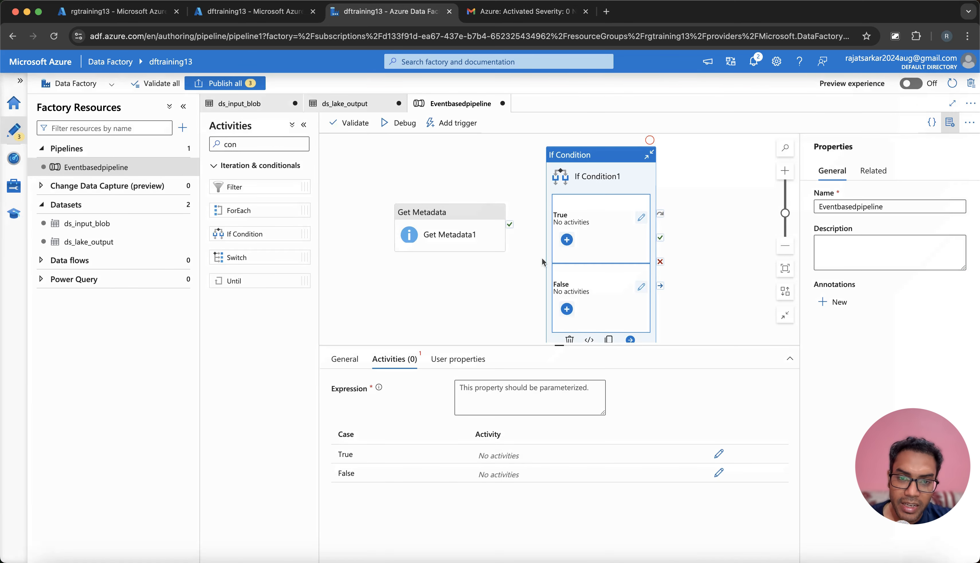
- Connect the Get Metadata activity's success output to the If Condition activity
left_click_drag(509, 224, 551, 229)
left_click(529, 228)
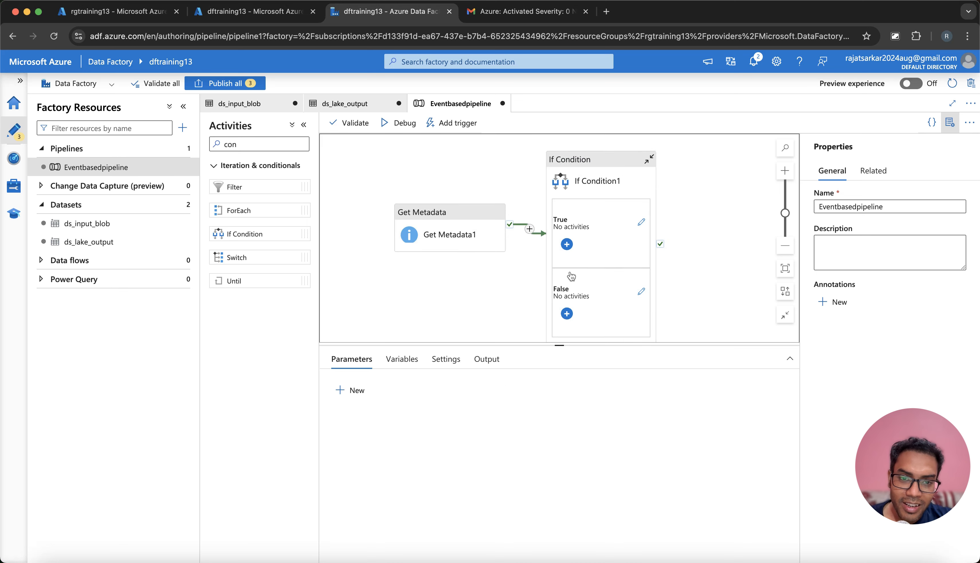
left_click(598, 184)
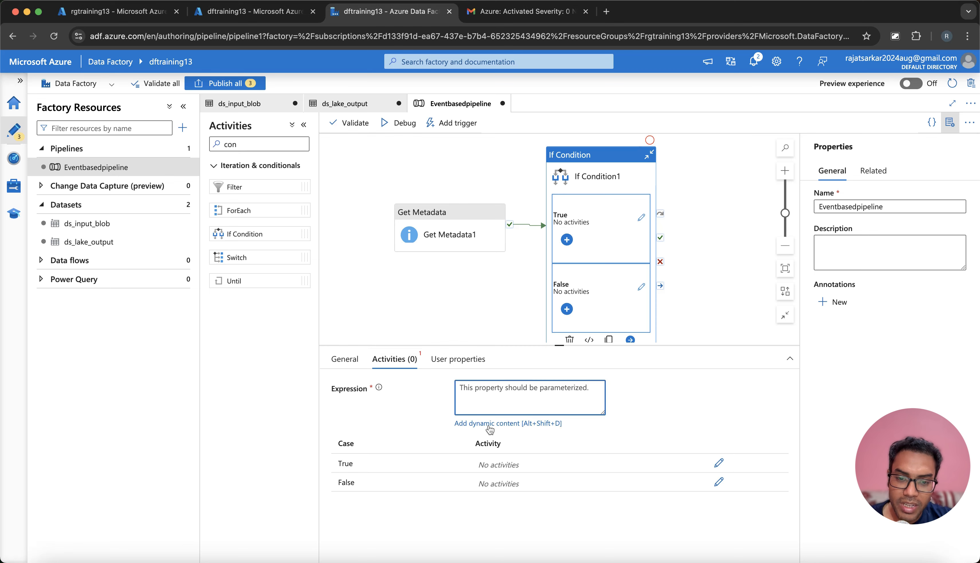
left_click(491, 423)
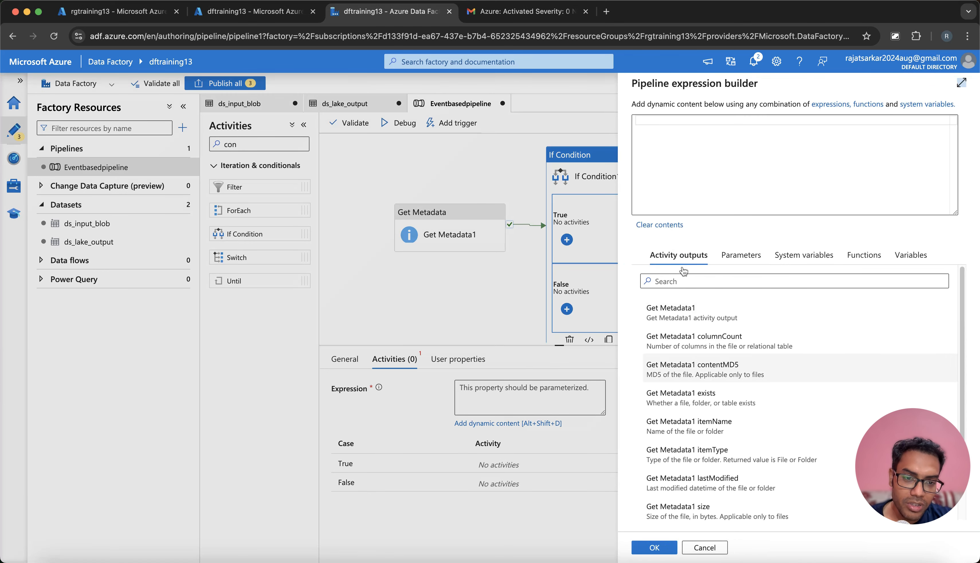
left_click(661, 125)
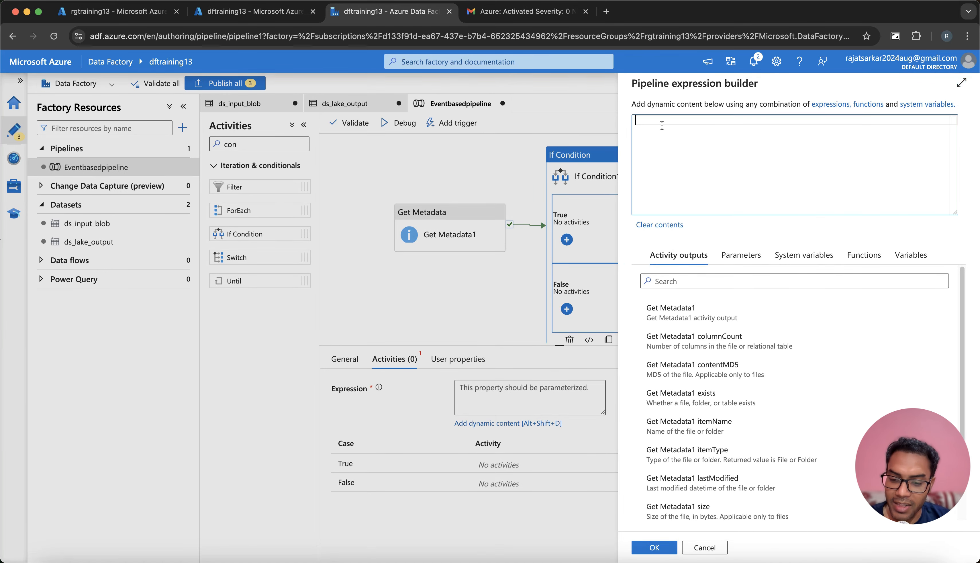
type("@equ")
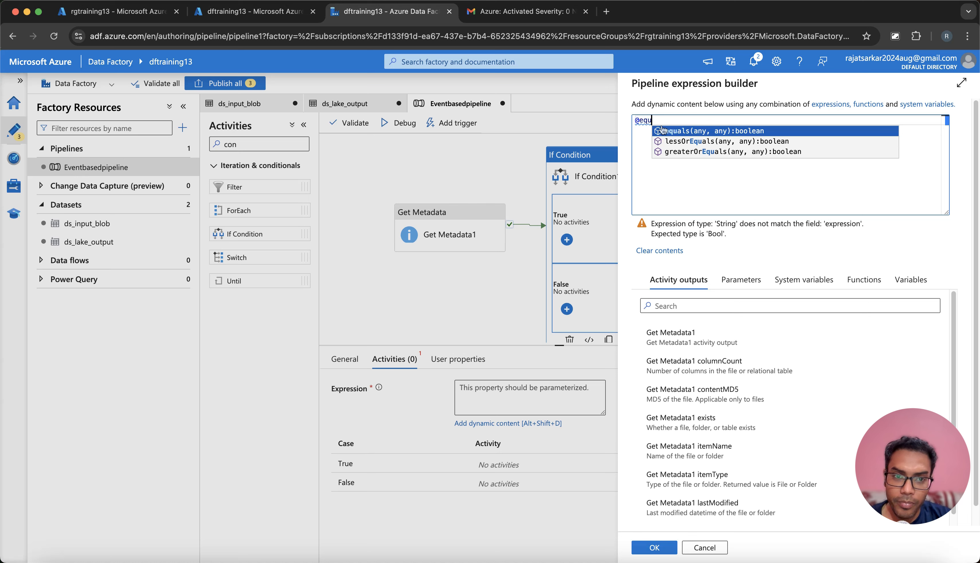
left_click(715, 130)
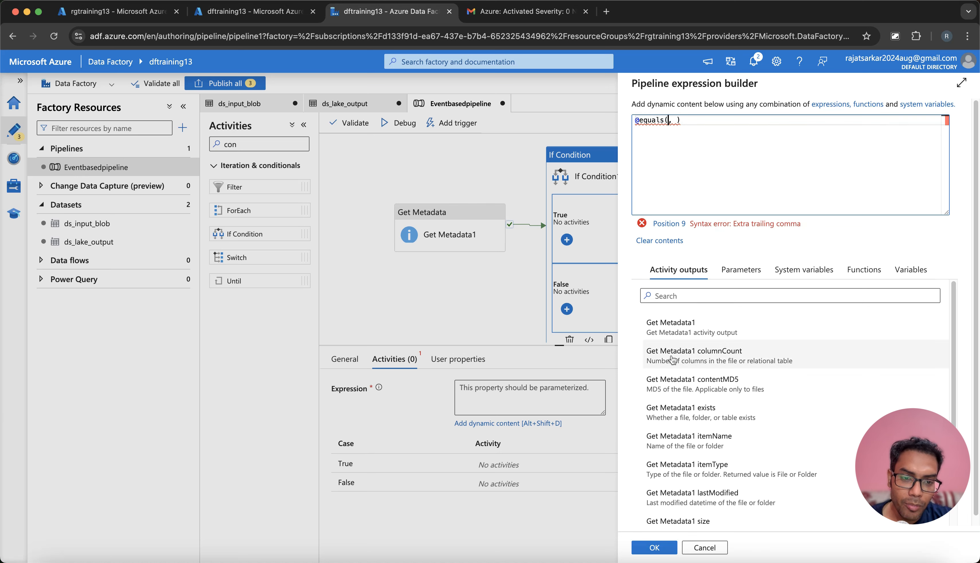
left_click(721, 357)
left_click(856, 121)
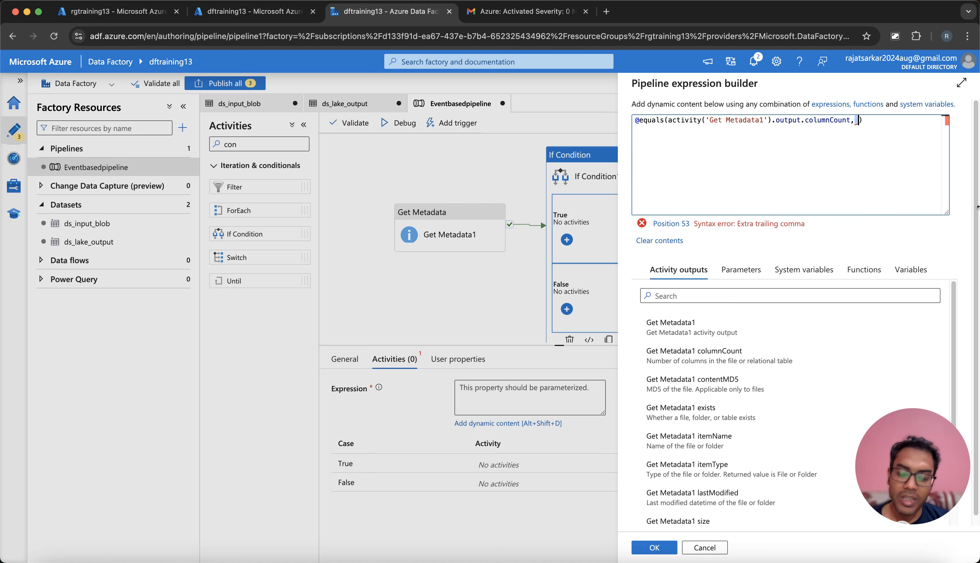
type("6")
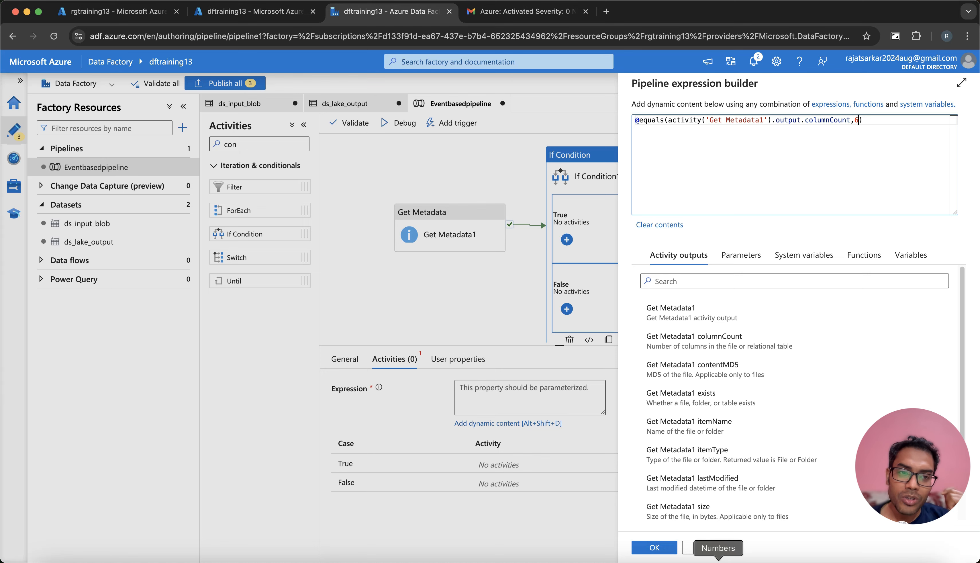
left_click(658, 550)
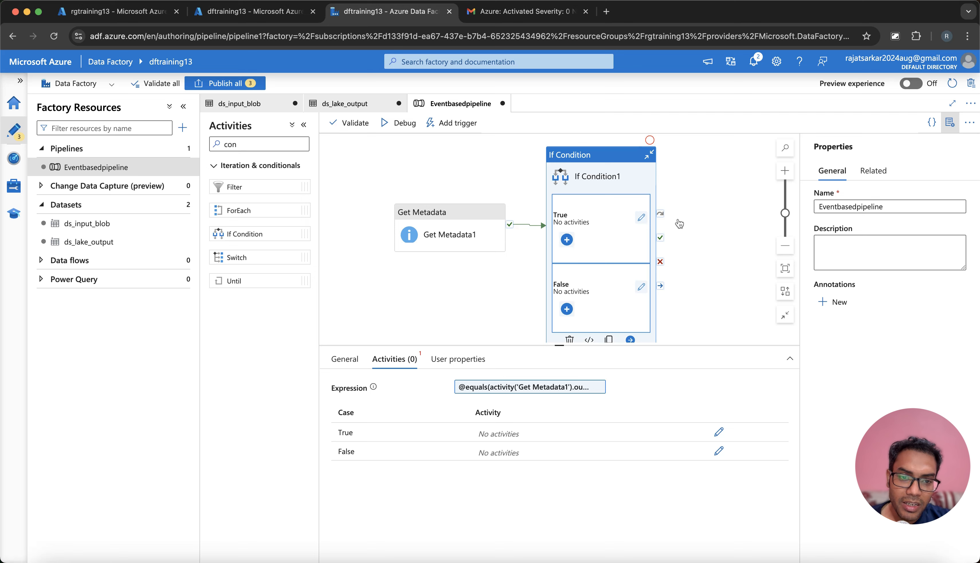
- Add a Copy data activity to the If Condition's True branch and set its source dataset to ds_input_blob
left_click(567, 240)
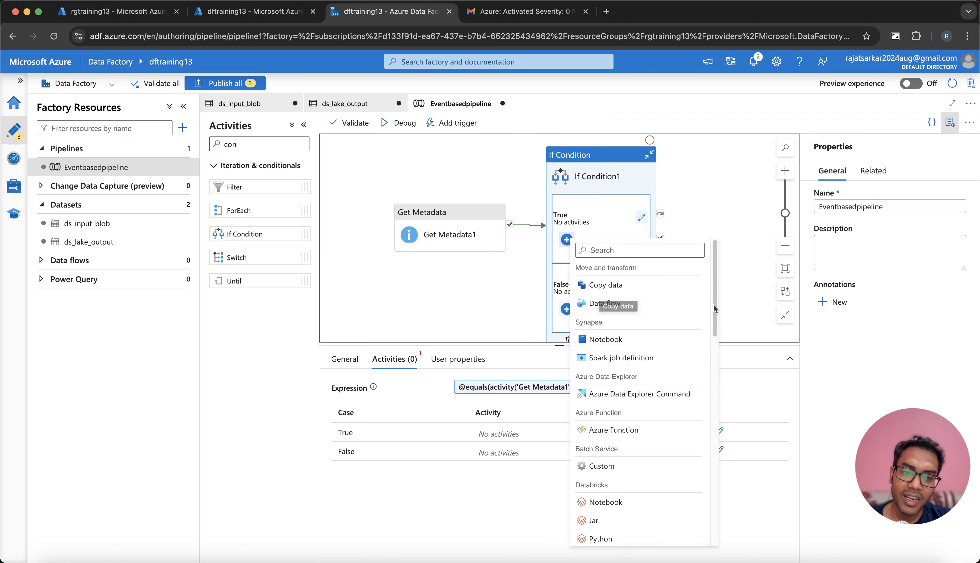
left_click(621, 291)
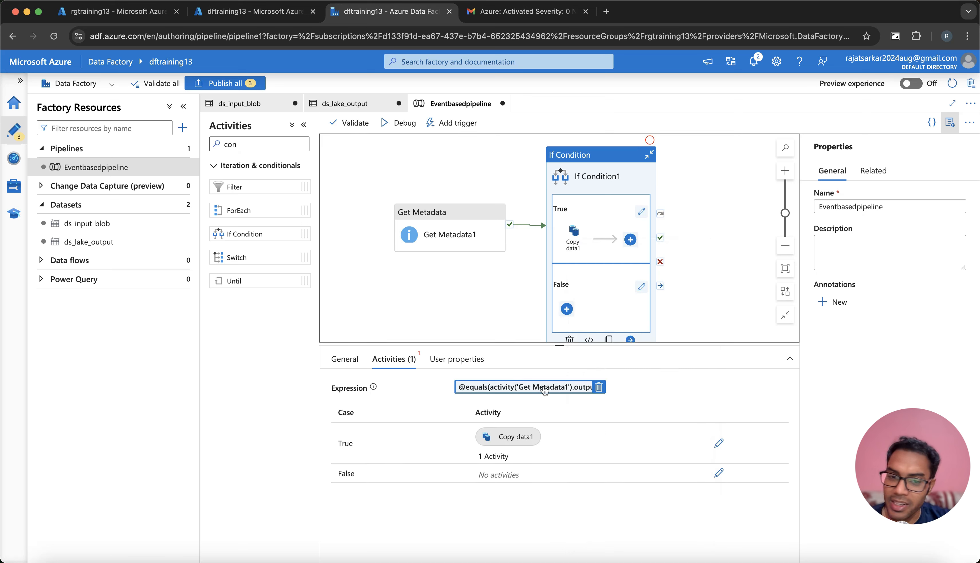
left_click(577, 241)
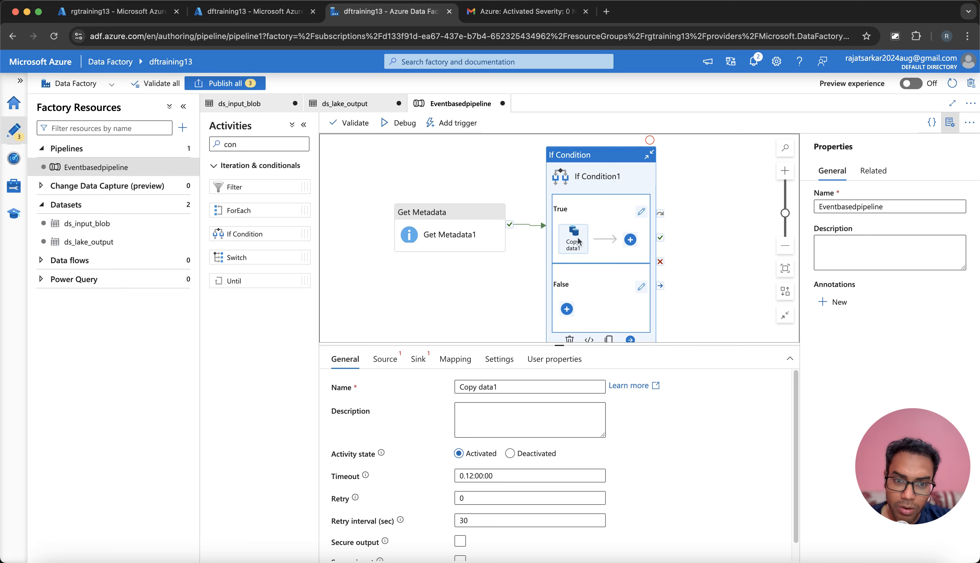
left_click(388, 359)
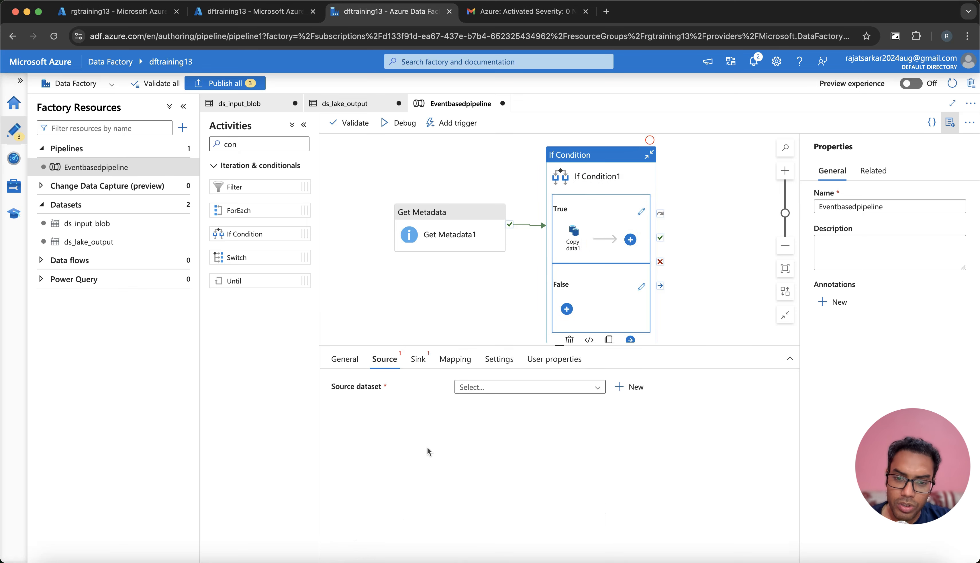
left_click(495, 392)
left_click(483, 403)
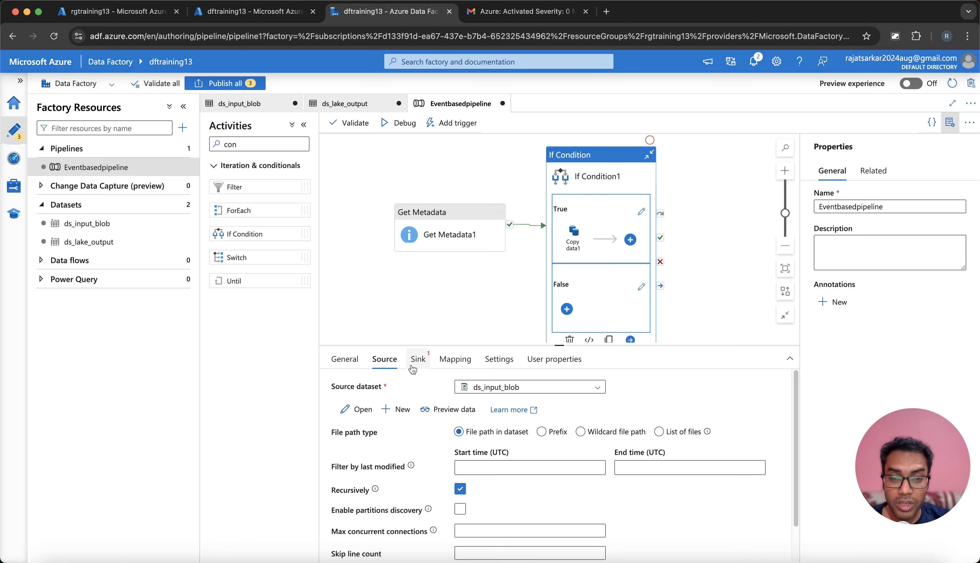
- Set the Copy data activity's sink dataset to ds_lake_output
left_click(414, 367)
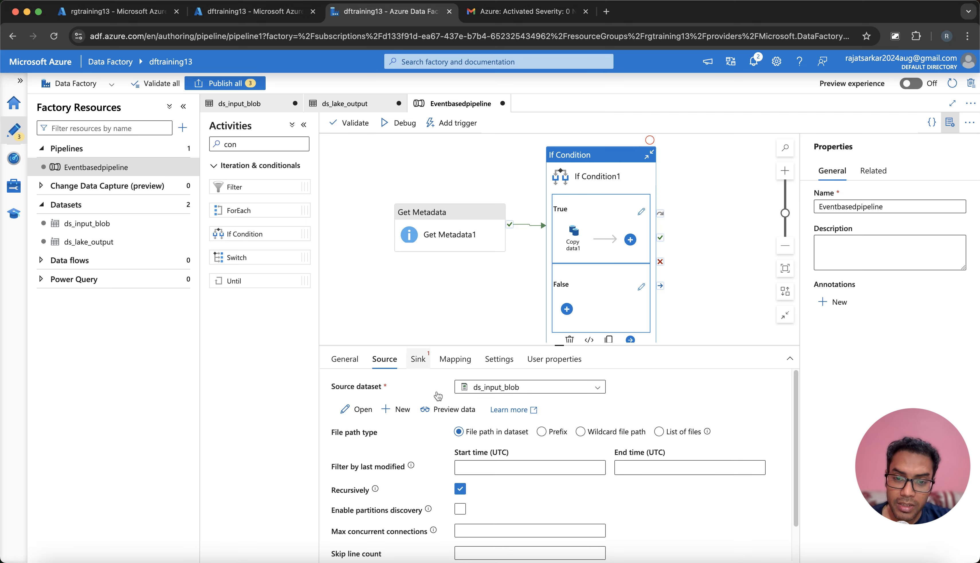
left_click(484, 387)
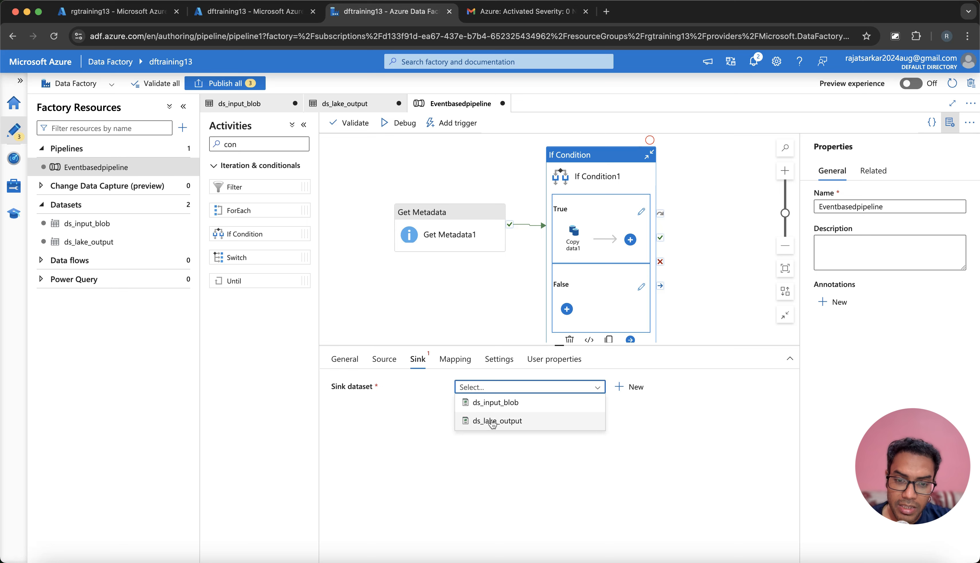
left_click(491, 426)
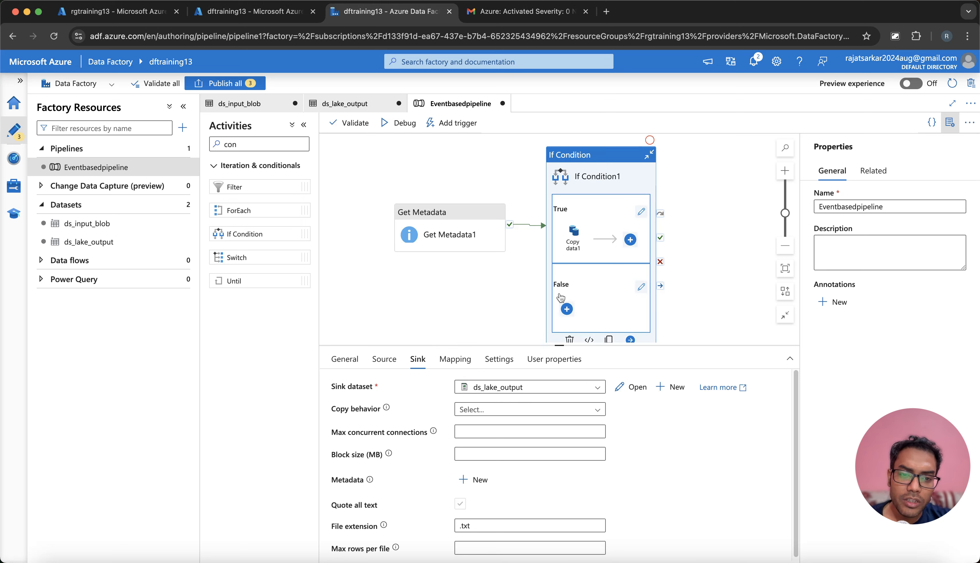
- Find the Fail activity and add it to the If Condition's False branch
left_click(567, 309)
left_click(599, 67)
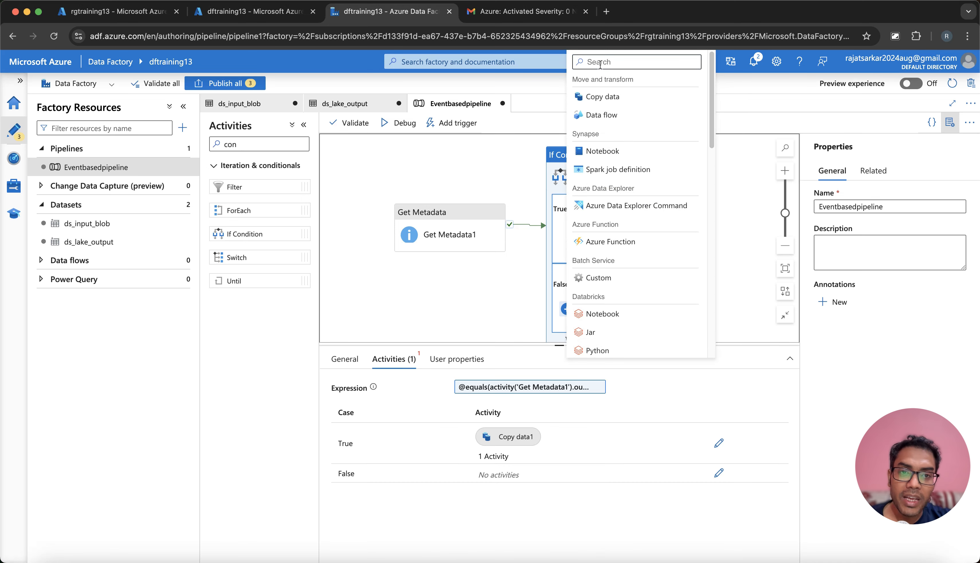
type("fa")
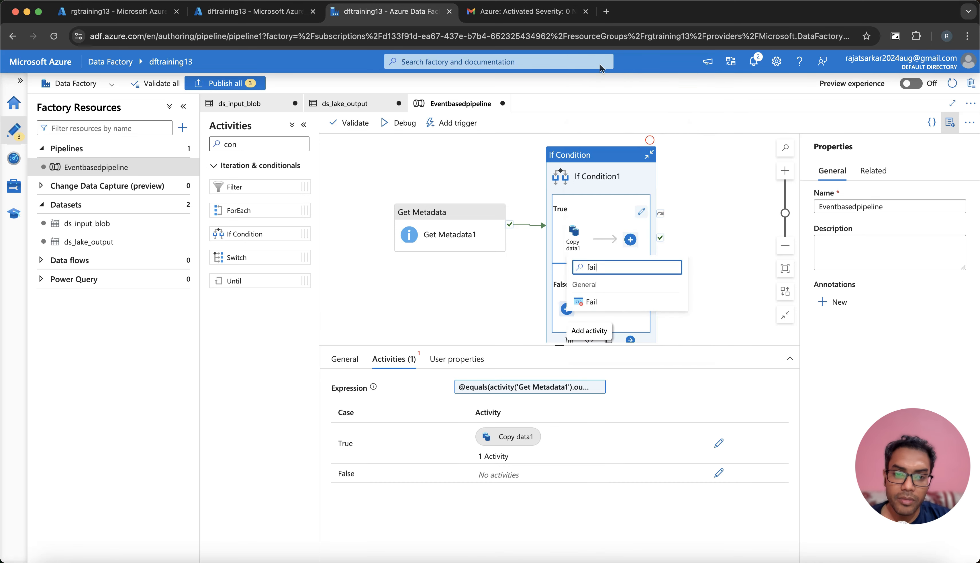
type("il")
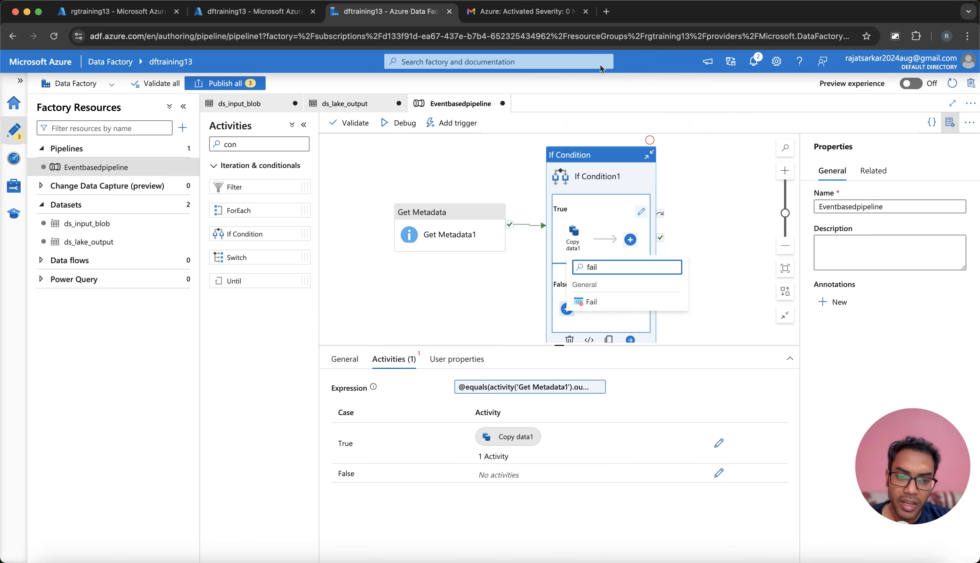
left_click(593, 302)
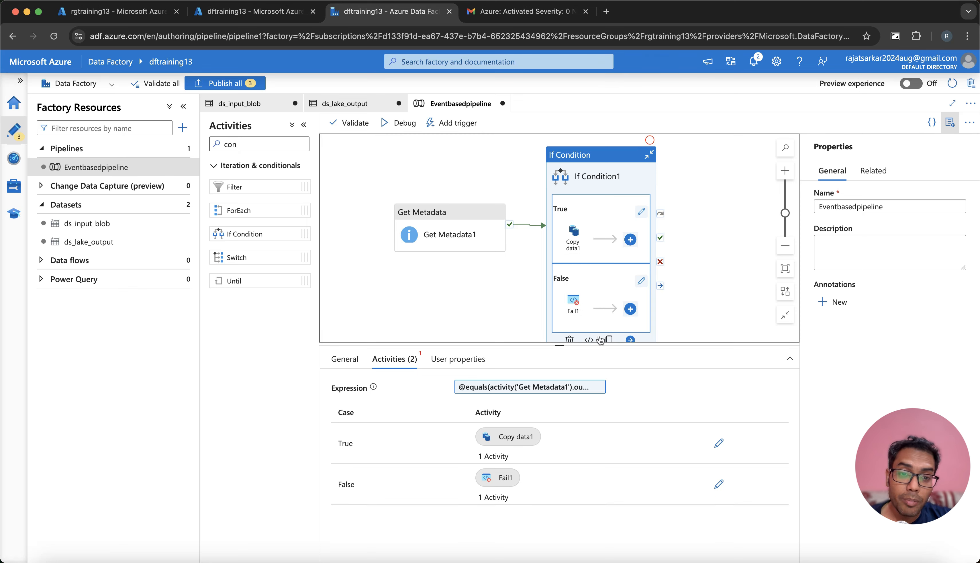
- Set the Fail activity's message to "pipeline failed due to validation" and its error code to 809
left_click(573, 305)
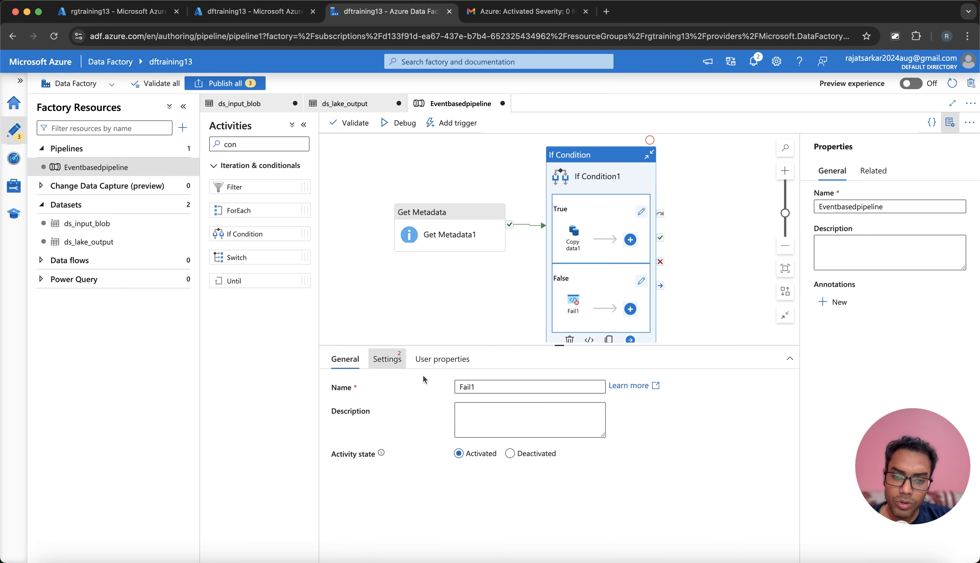
left_click(399, 362)
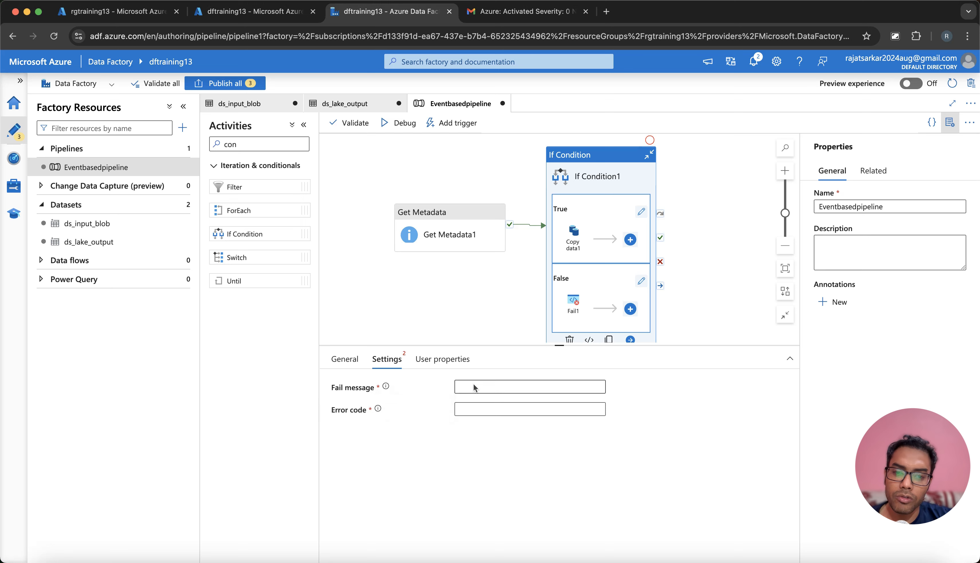
left_click(484, 381)
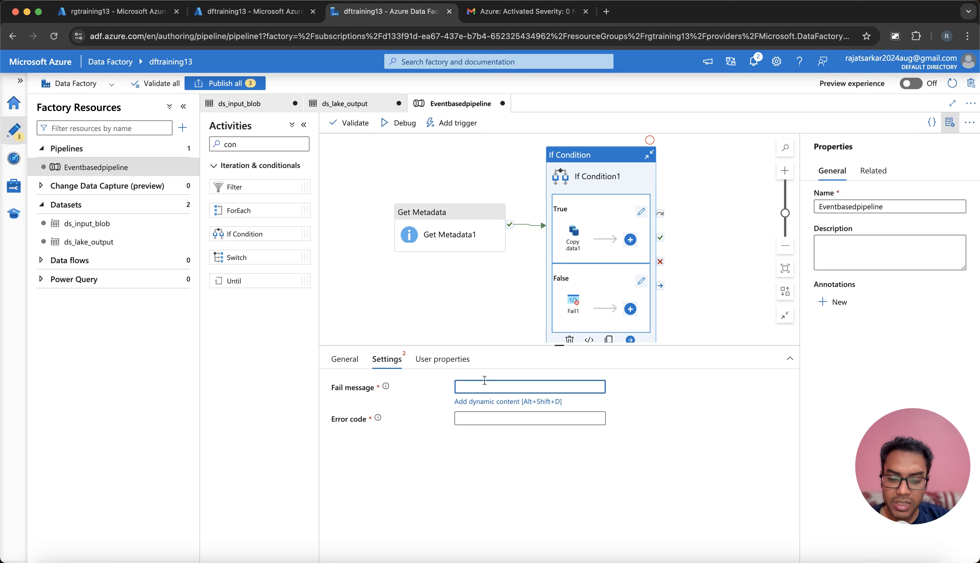
type("pipeline fa")
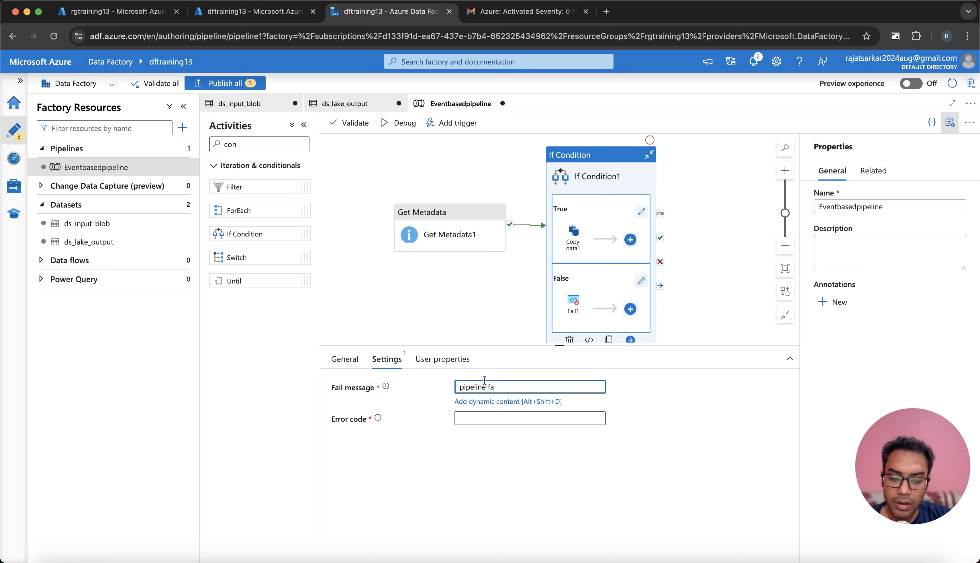
type("iled due to validation")
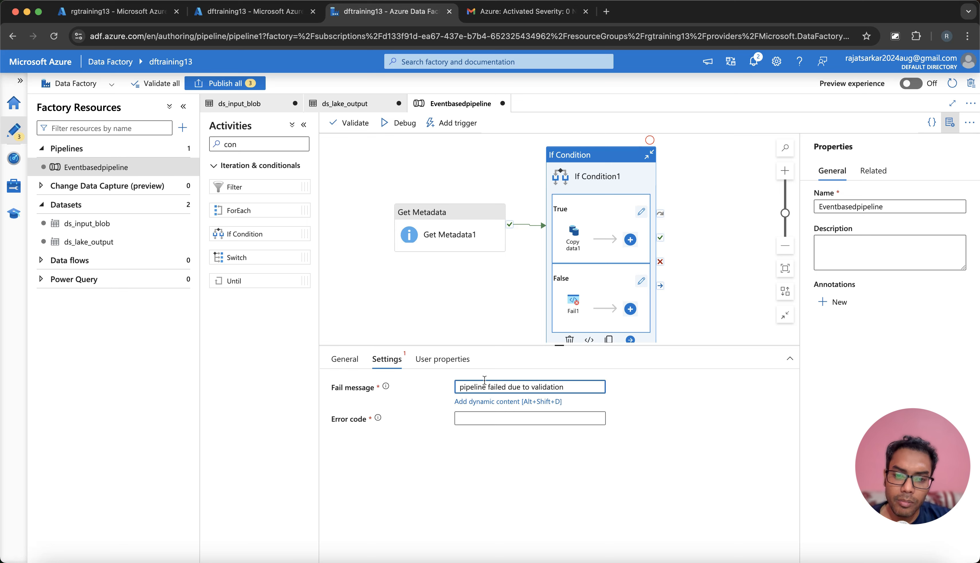
left_click(475, 420)
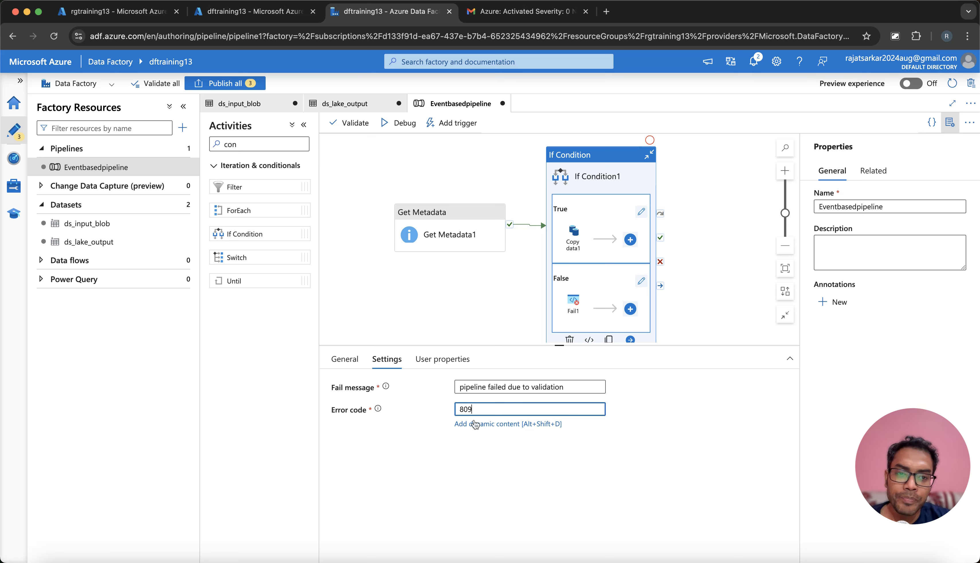
type("809")
- Open the If Condition's True activities, search the activity list for "dele", and return to the main pipeline canvas
left_click(588, 177)
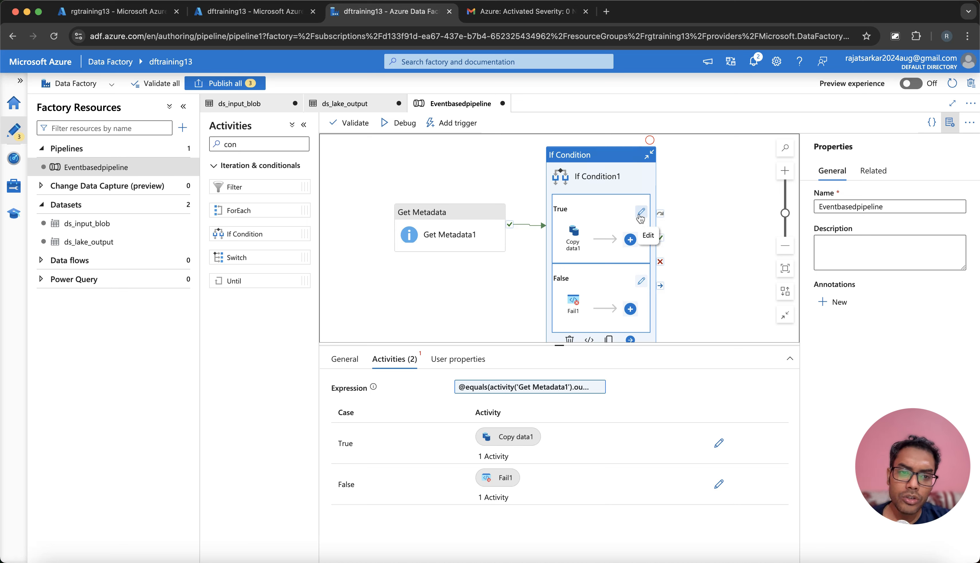
left_click(640, 217)
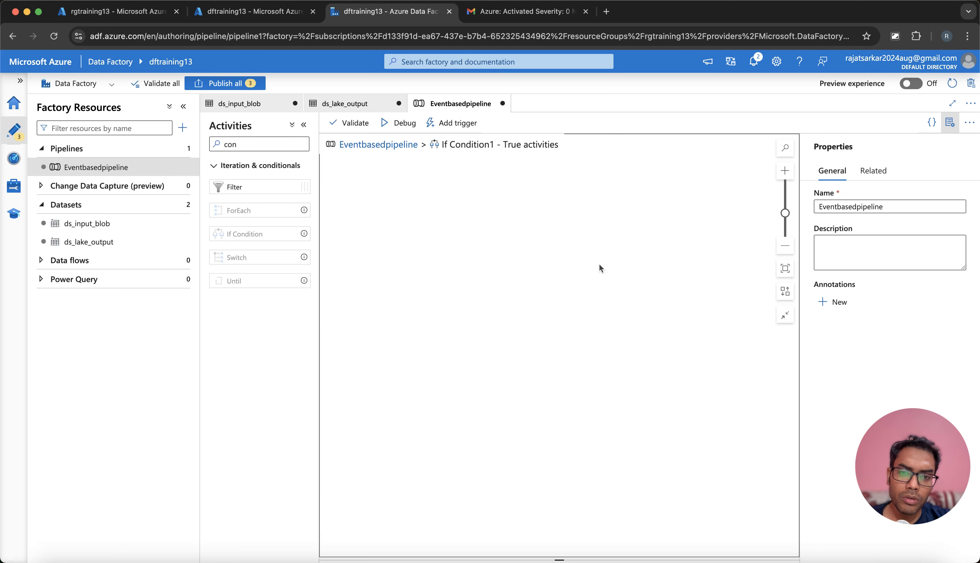
left_click(248, 145)
key("BackSpace")
key("BackSpace")
key("BackSpace")
type("de")
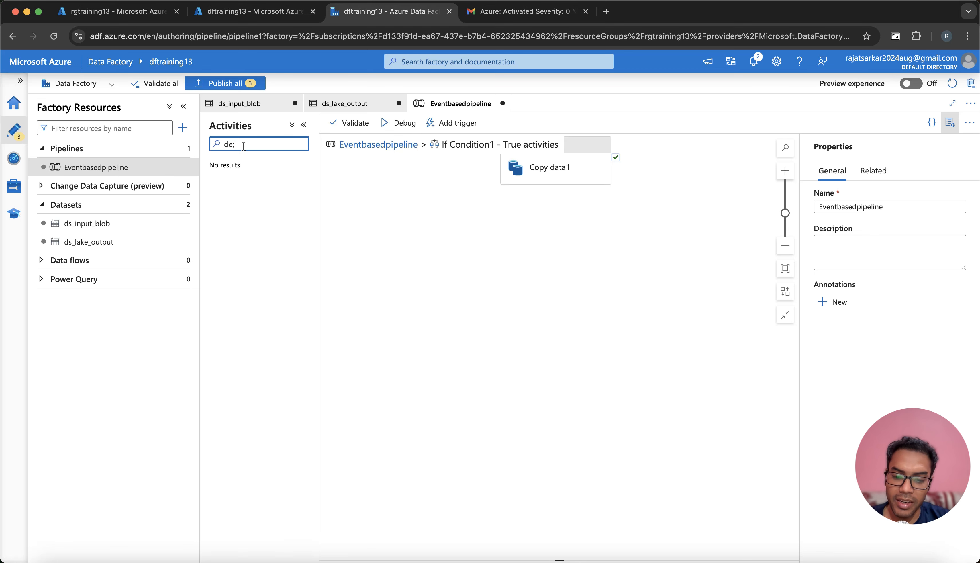
type("le")
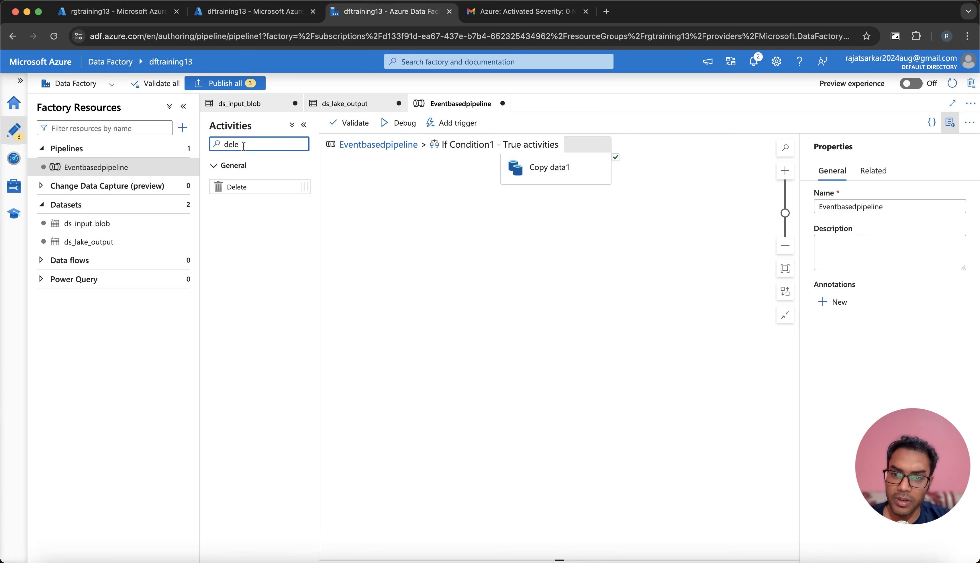
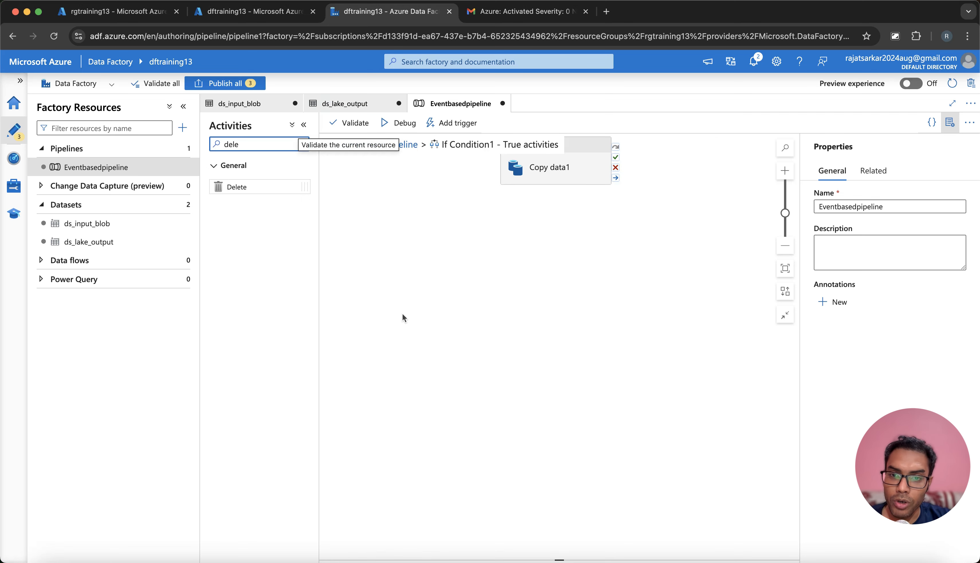
left_click(364, 145)
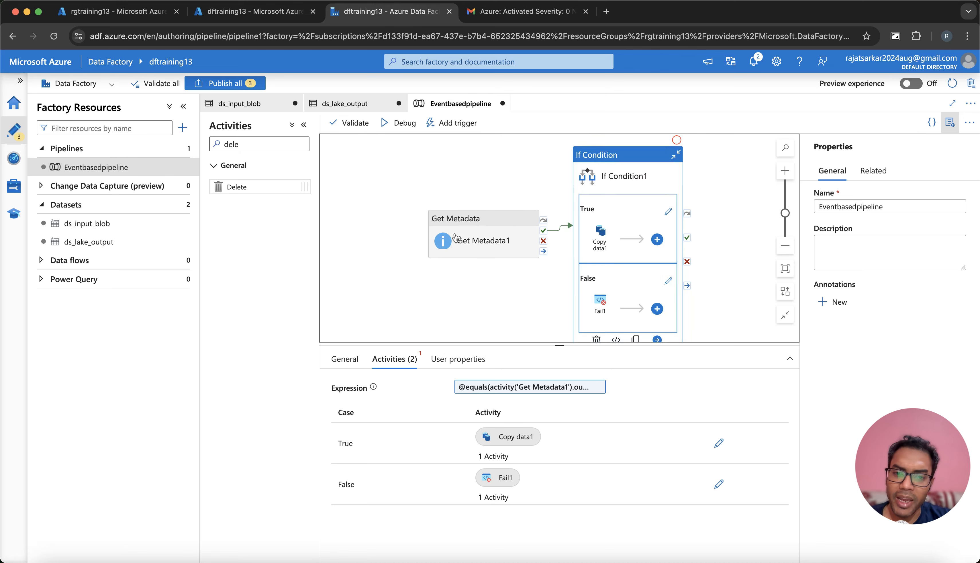
- Switch to the pipeline overview slide to review the planned flow, then return to Data Factory and deselect the If Condition
key("ctrl+Right")
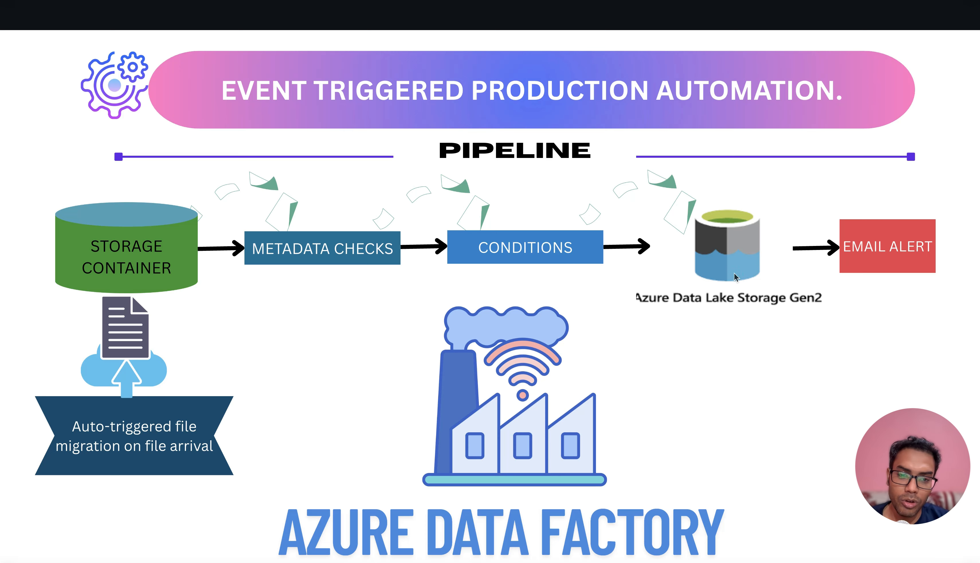
key("ctrl+Left")
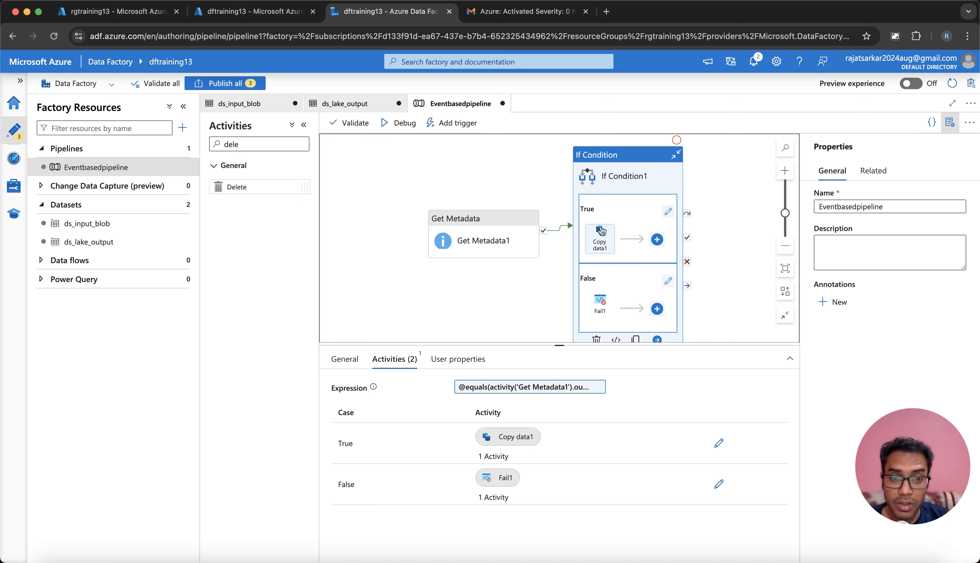
left_click(482, 157)
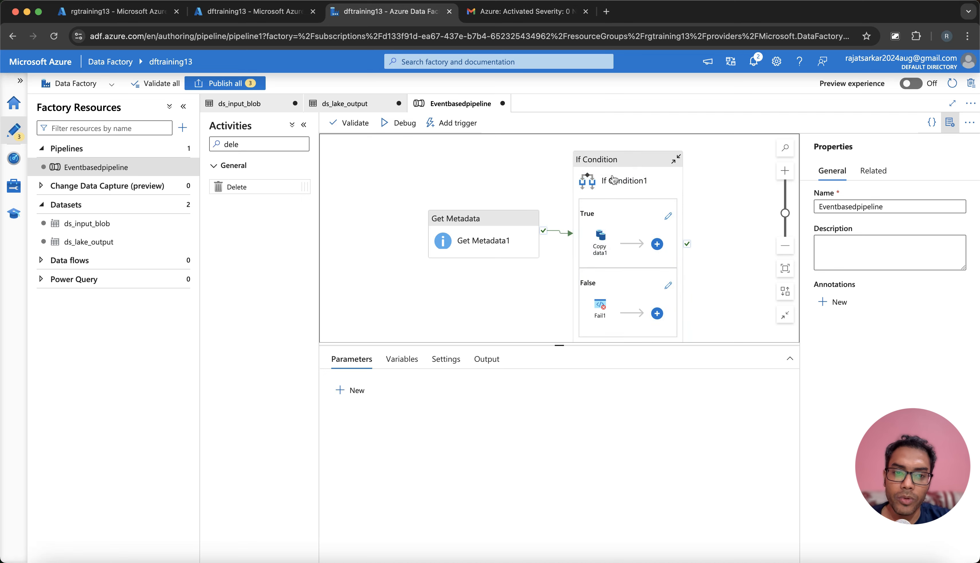
- Review the settings of the Get Metadata activity and the True and False activities of the If Condition
left_click(480, 221)
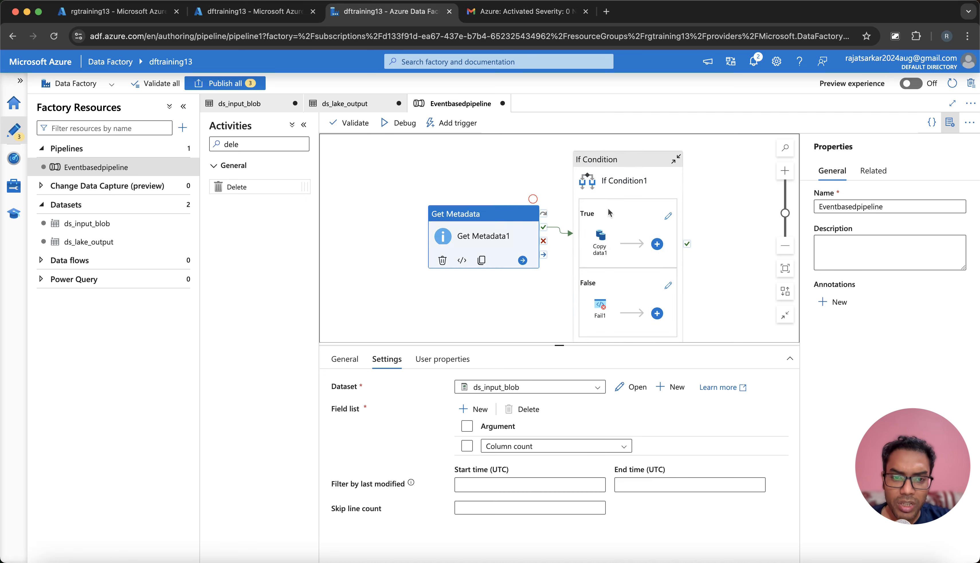
left_click(640, 177)
left_click(506, 228)
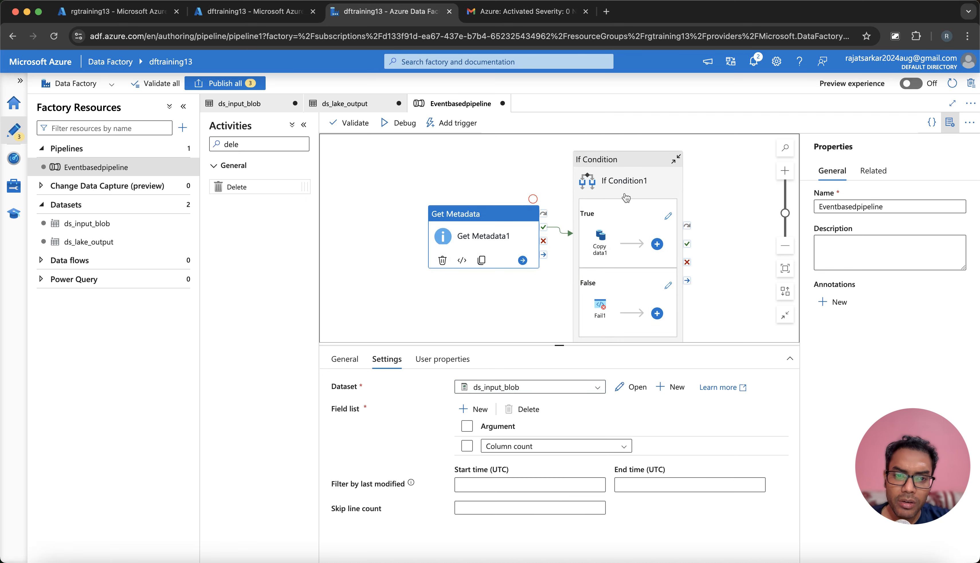
left_click(625, 198)
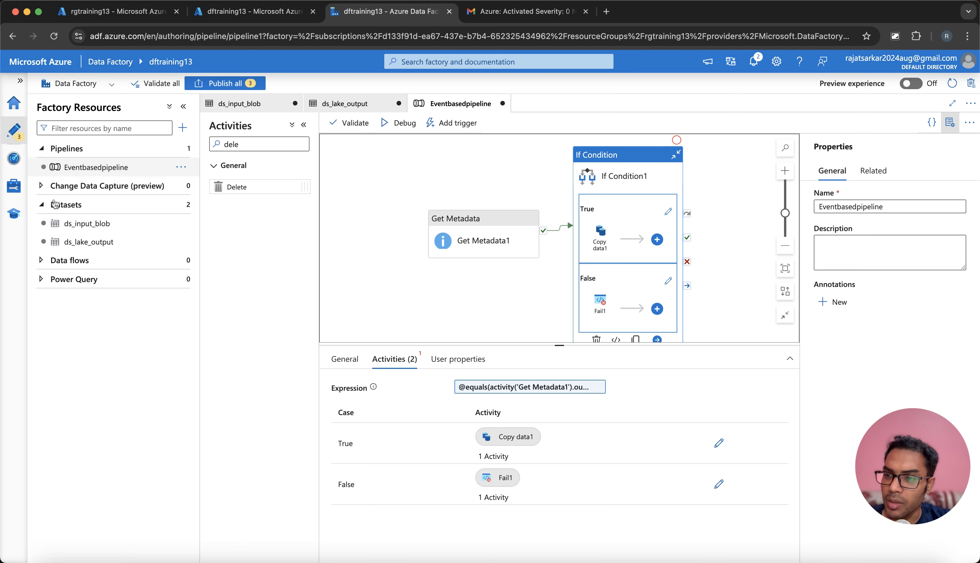
- Start a new alert rule in the factory's monitoring alerts, naming it NewAlert_training13 with severity Sev0
left_click(14, 158)
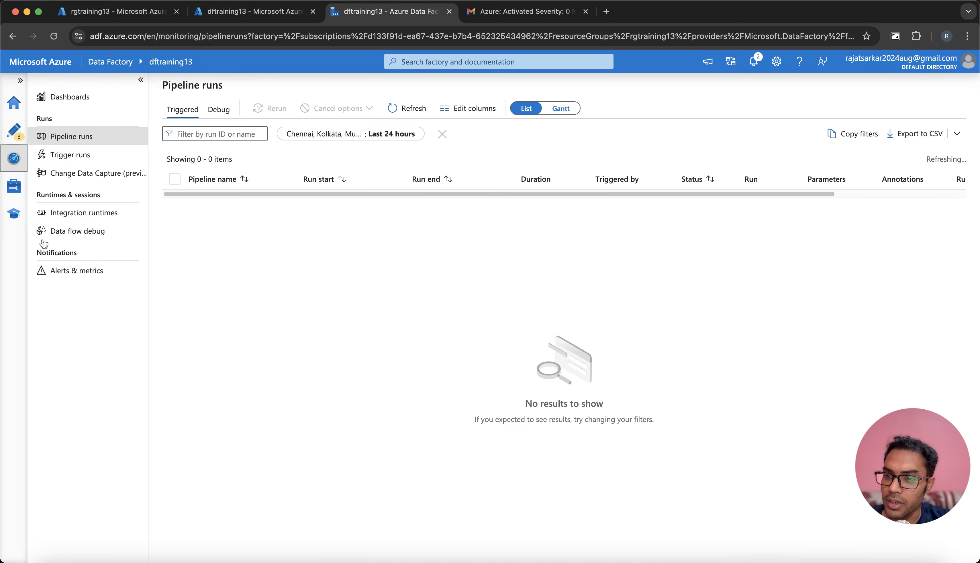
left_click(78, 270)
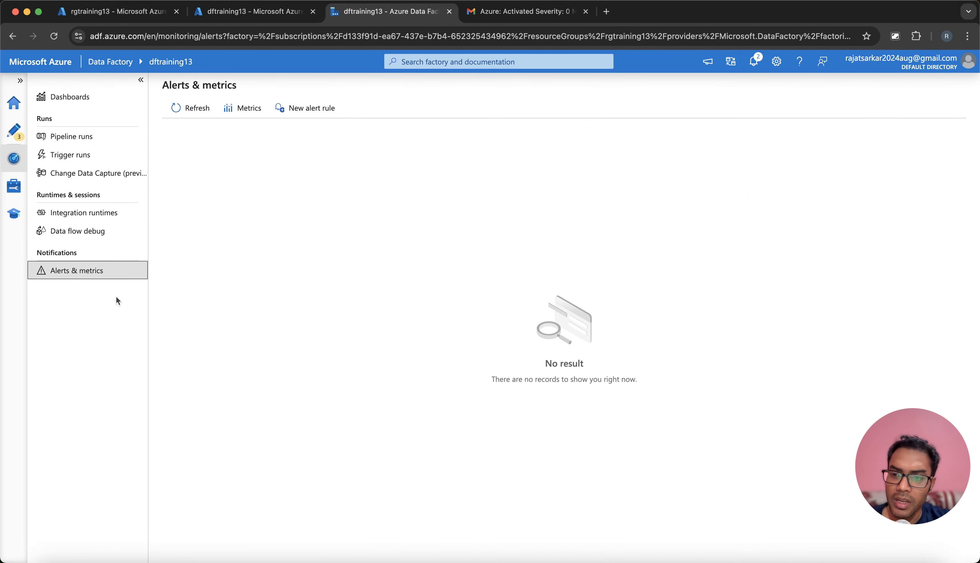
left_click(309, 108)
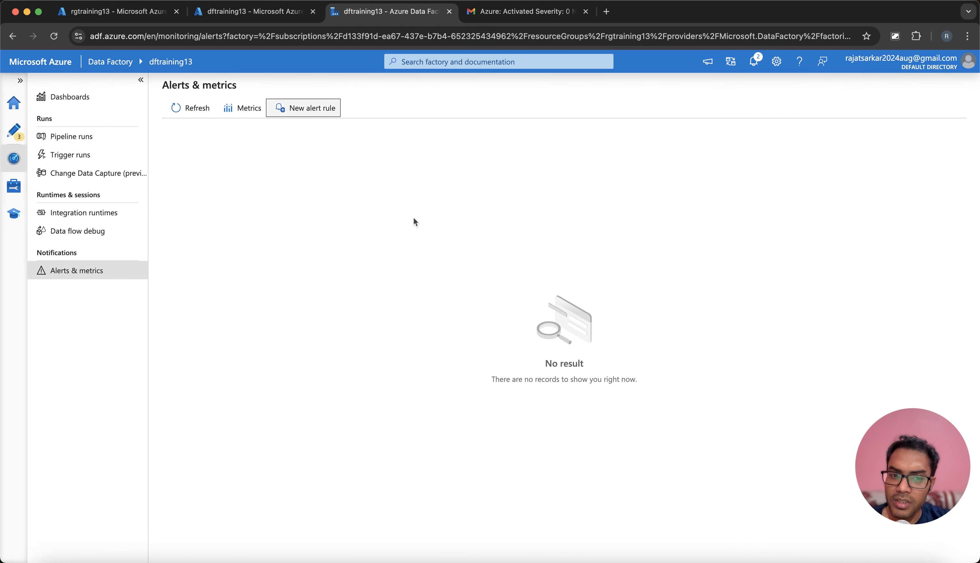
left_click(668, 120)
key("super+a")
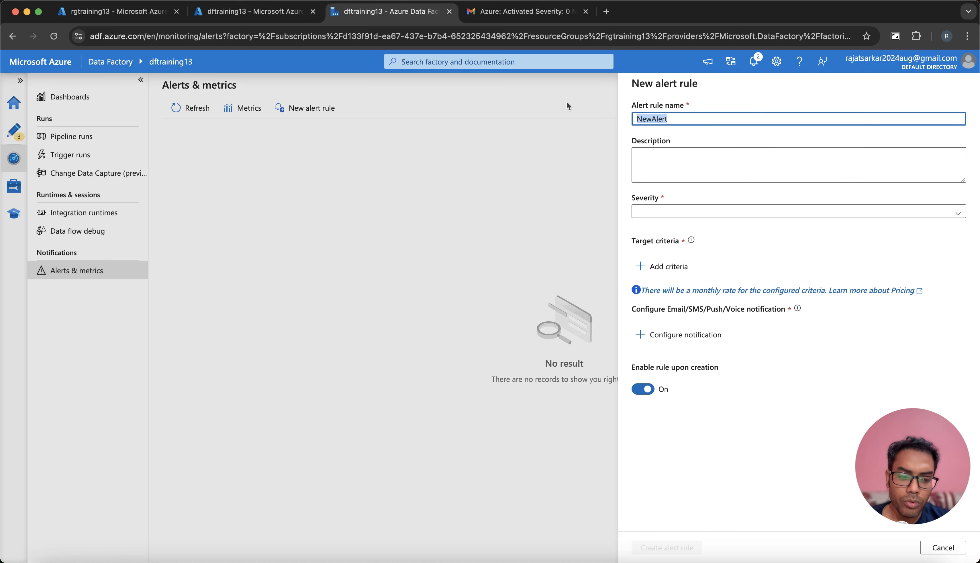
left_click(681, 120)
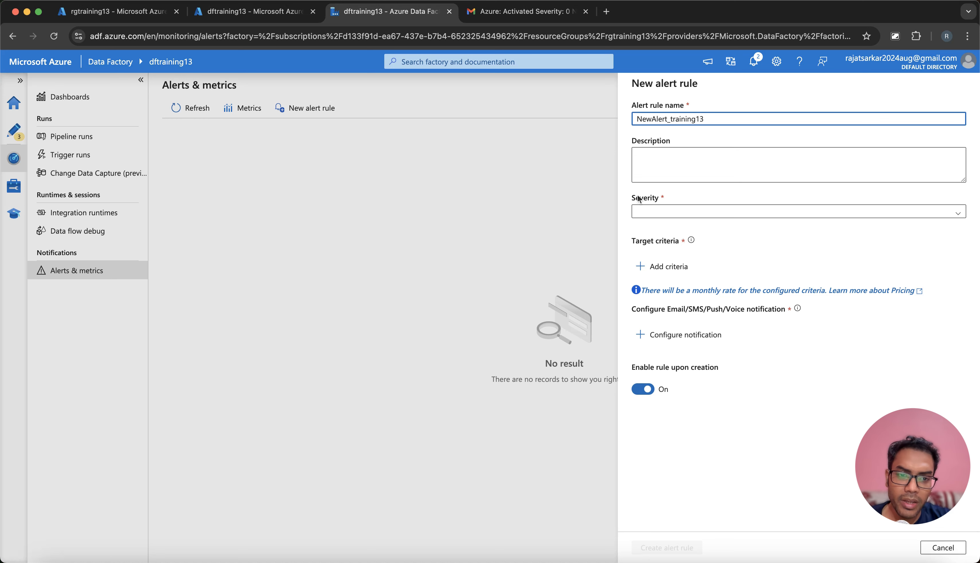
left_click(689, 218)
left_click(657, 249)
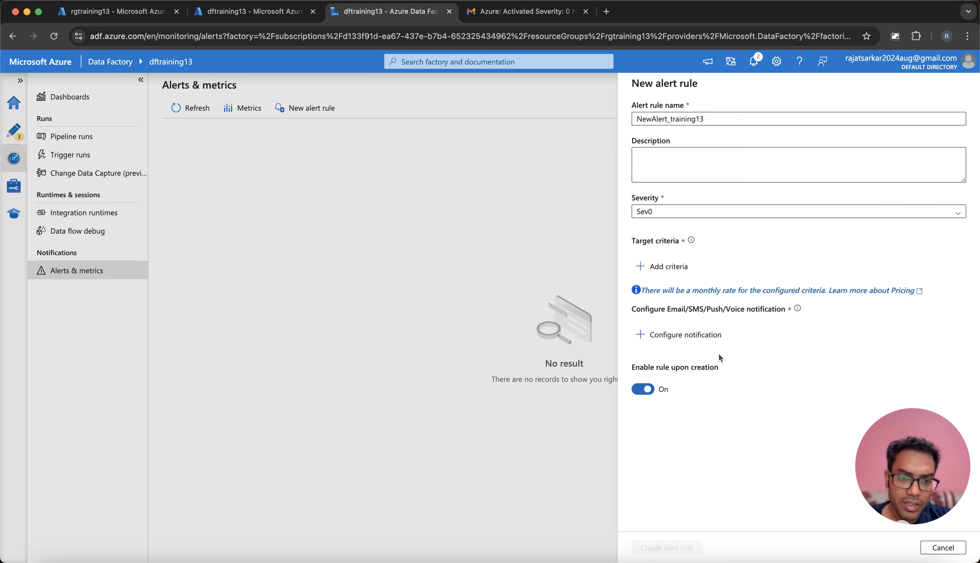
- Find "failed" in the metrics list and add Failed pipeline runs metrics as the alert criterion, keeping the default alert logic
left_click(659, 267)
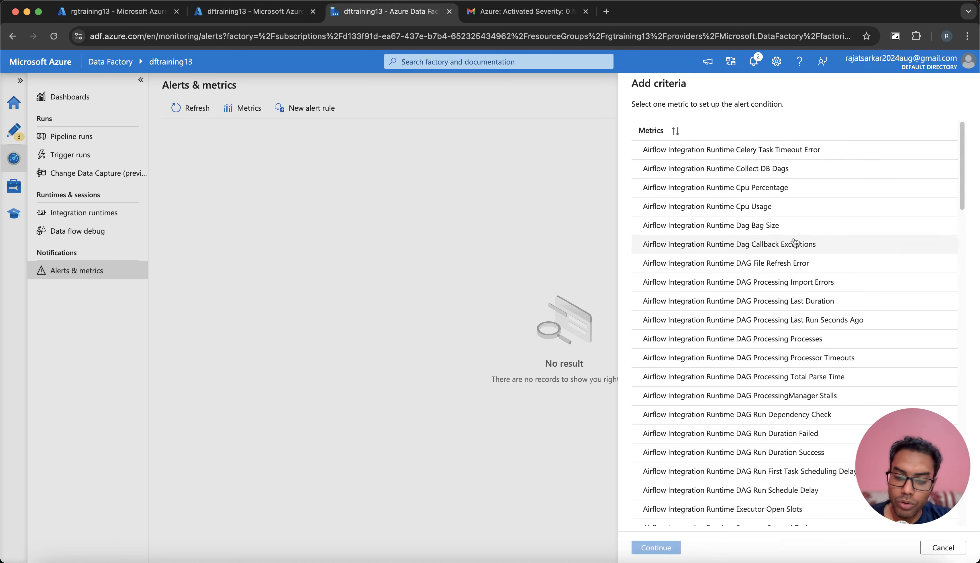
key("super+f")
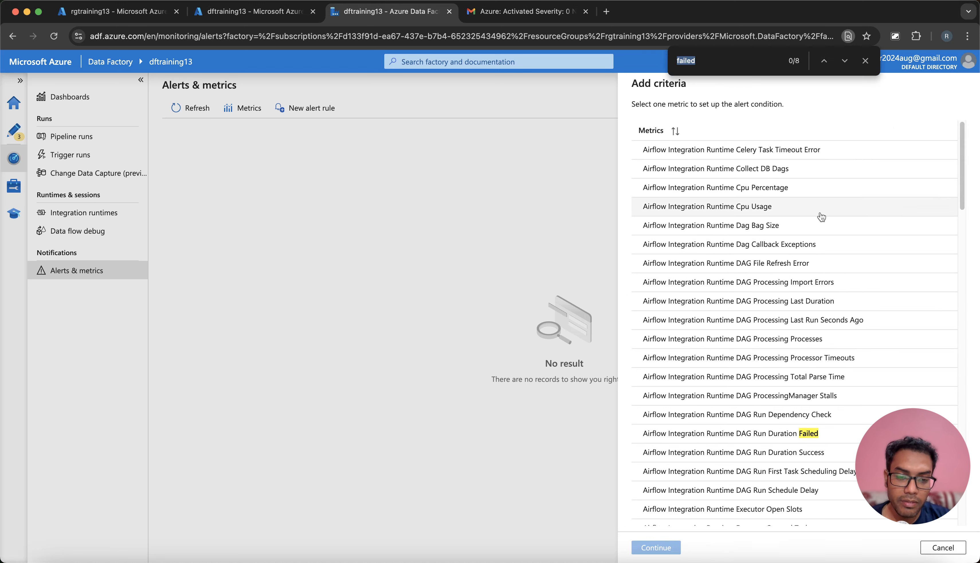
key("BackSpace")
type("fai")
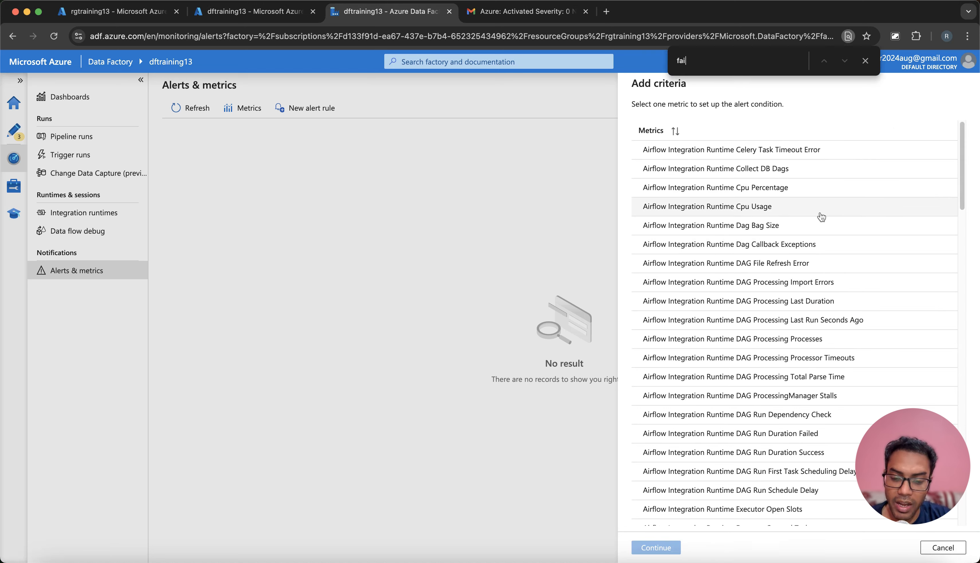
type("led")
key("Return")
scroll(750, 363, "down", 5)
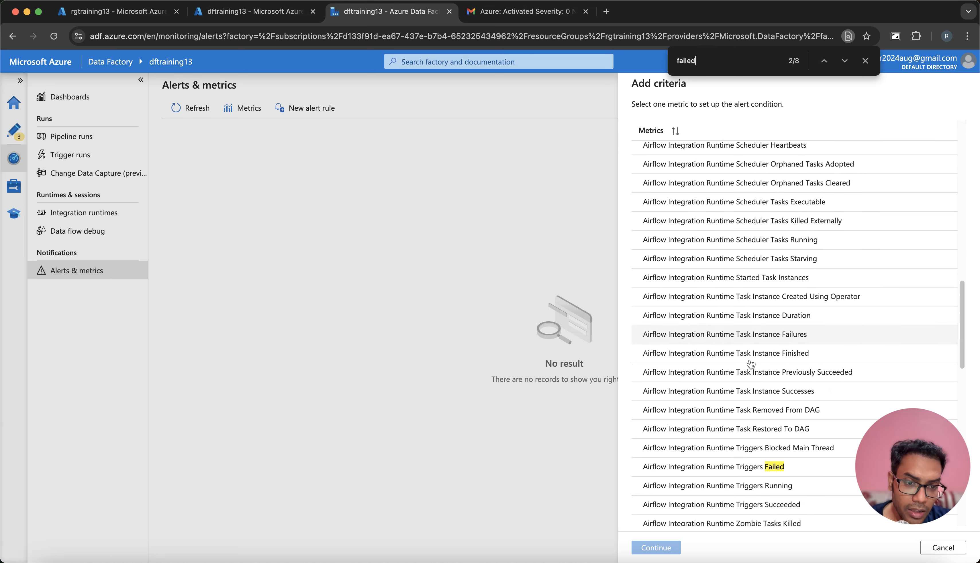
scroll(738, 350, "down", 10)
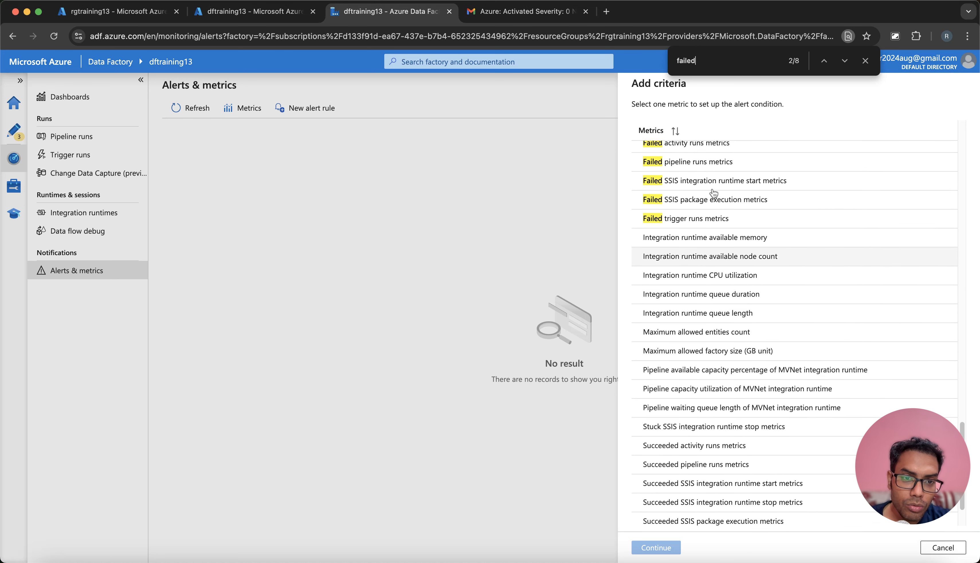
scroll(713, 193, "up", 1)
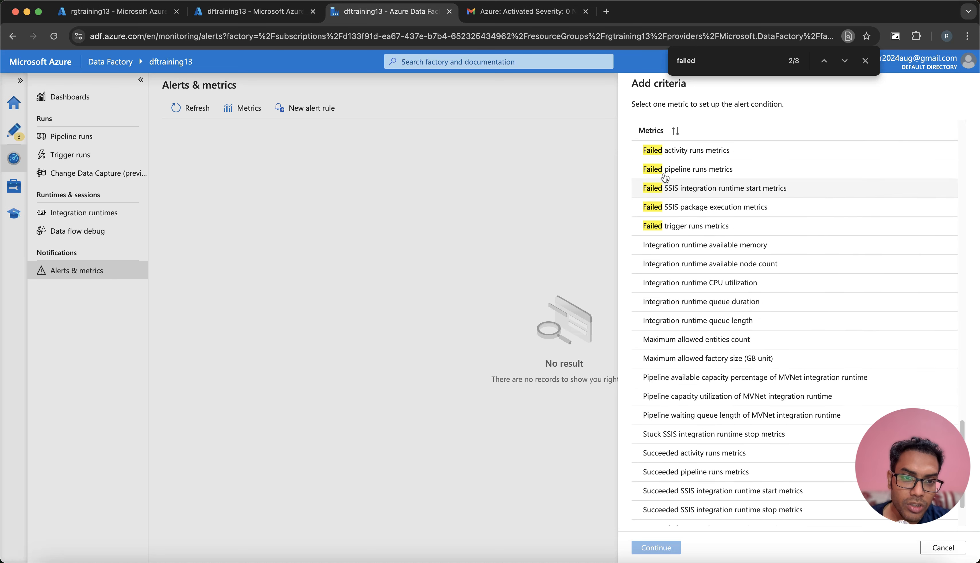
left_click(684, 173)
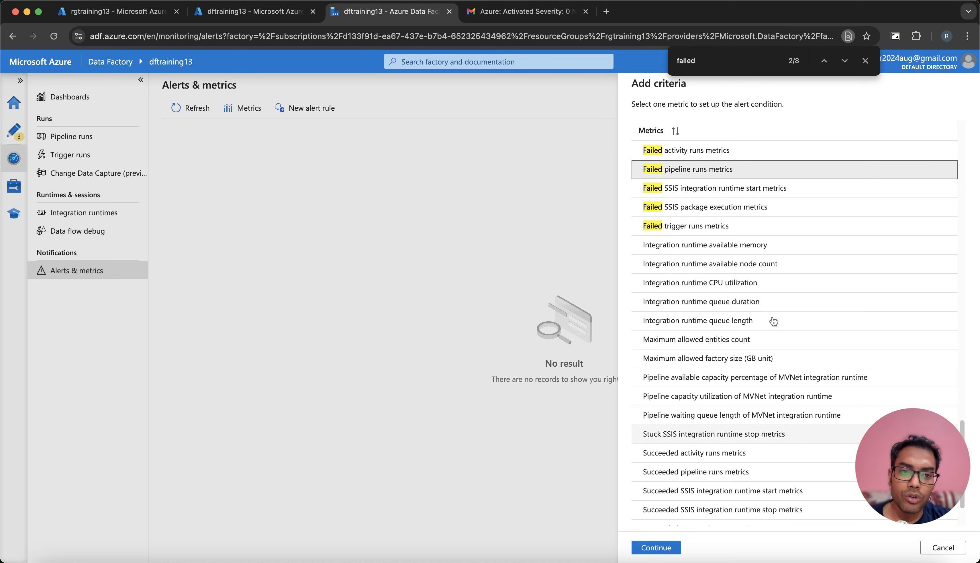
left_click(655, 547)
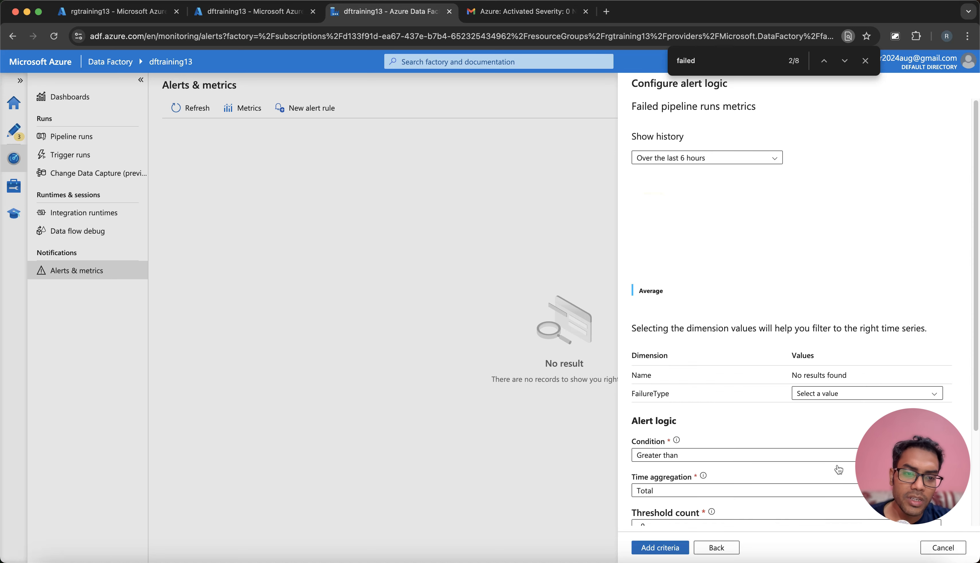
scroll(662, 424, "down", 3)
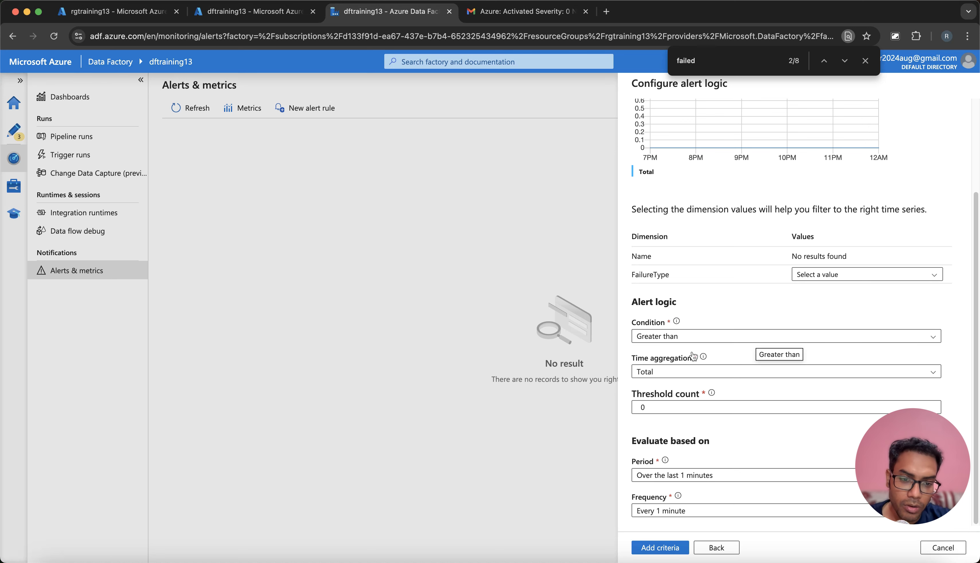
left_click(657, 547)
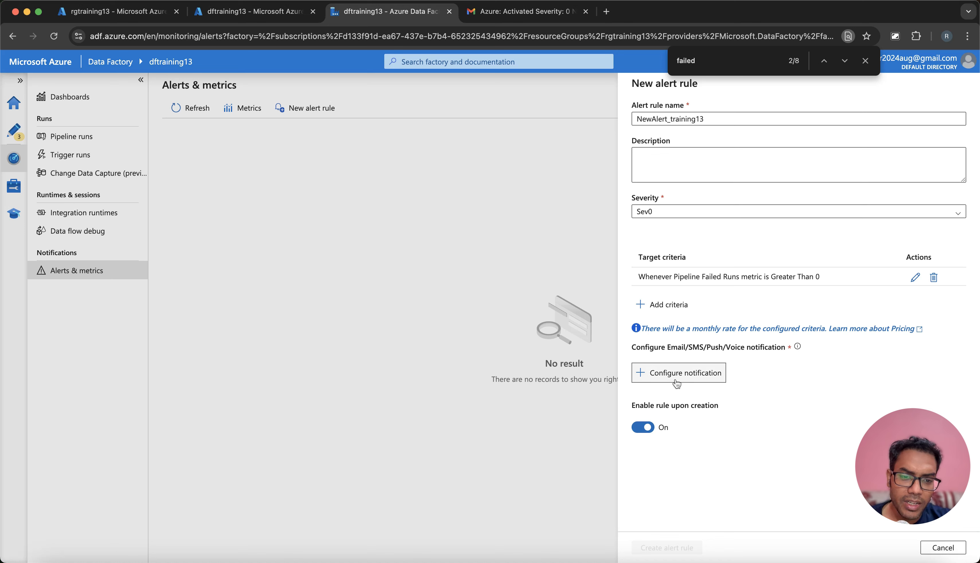
- Configure a new notification action group named training13 with the short name train
left_click(654, 377)
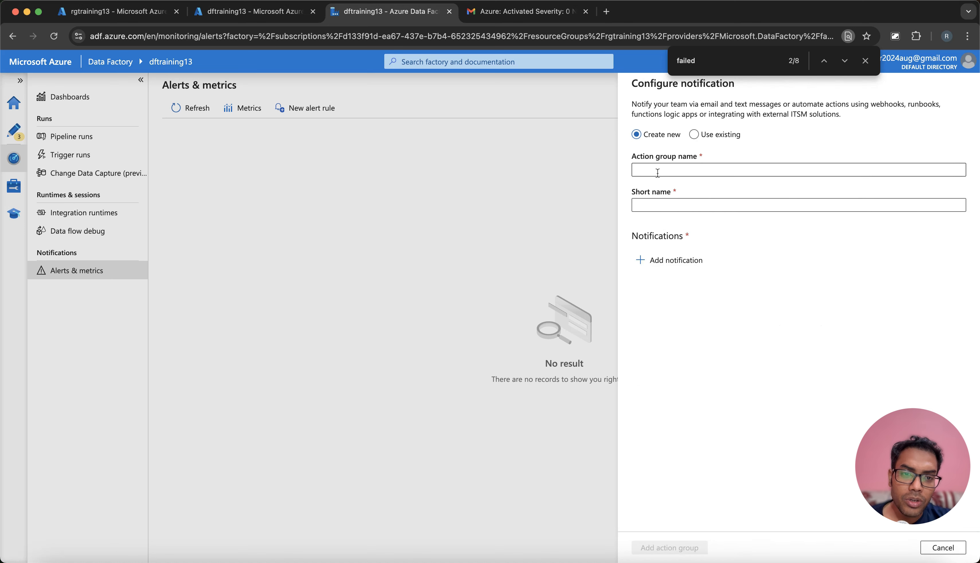
left_click(660, 171)
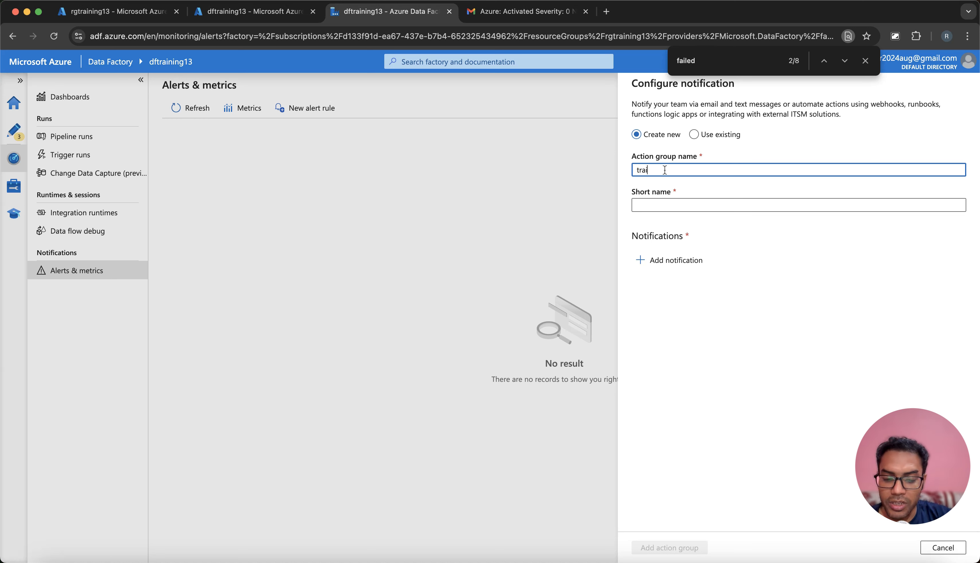
left_click(645, 200)
type("trai")
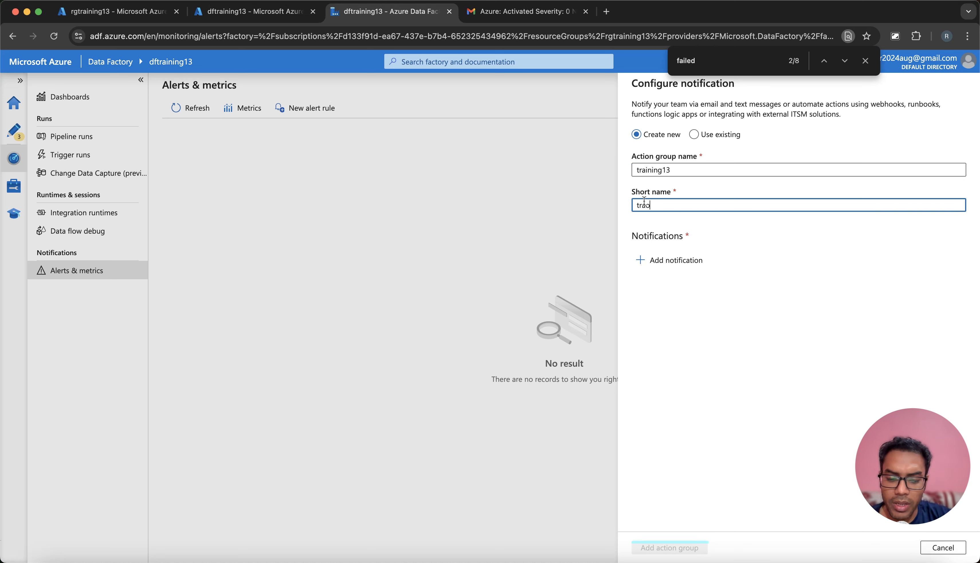
type("n")
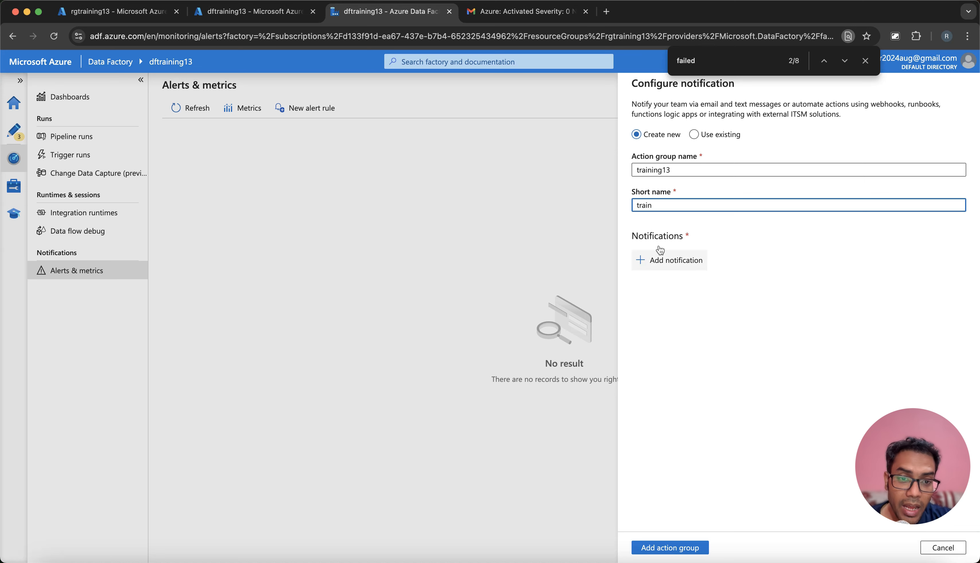
- Add an email notification to the action group, copying the signed-in account's e-mail address as the recipient
left_click(661, 260)
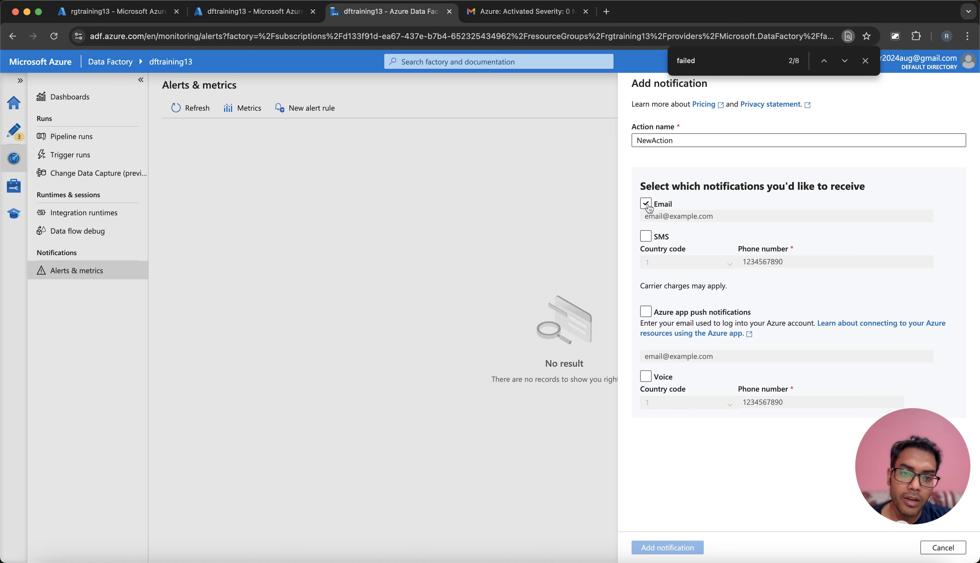
left_click(646, 204)
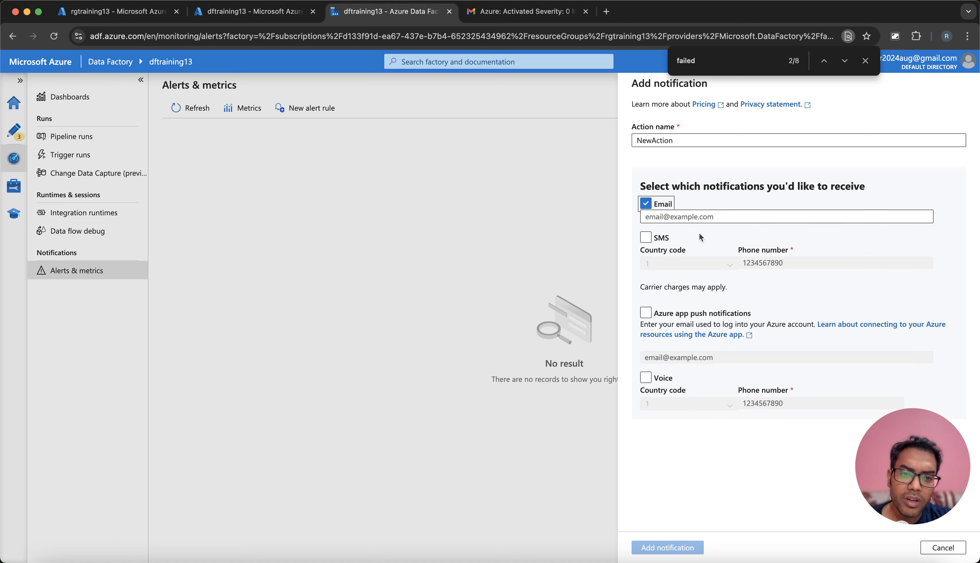
left_click(914, 66)
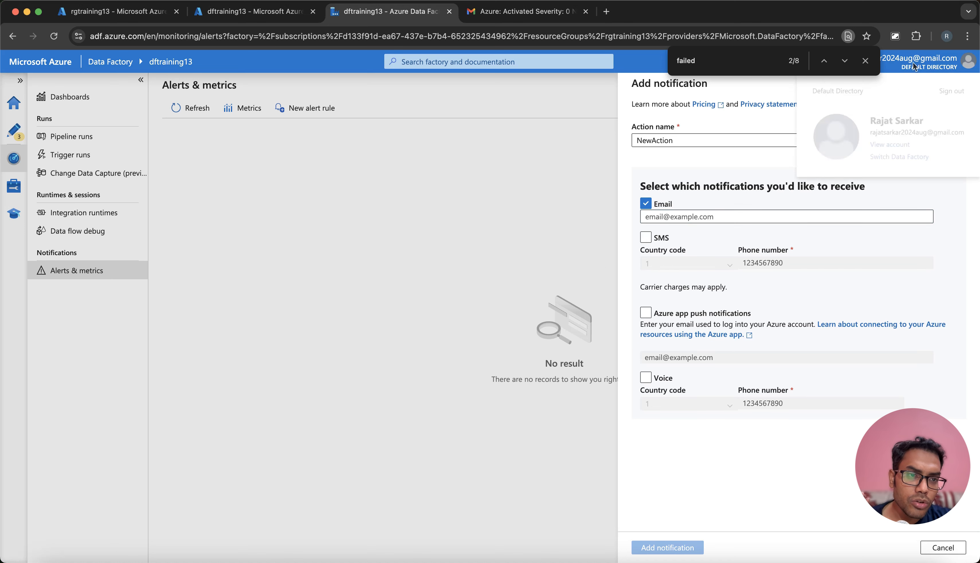
triple_click(940, 134)
key("super+c")
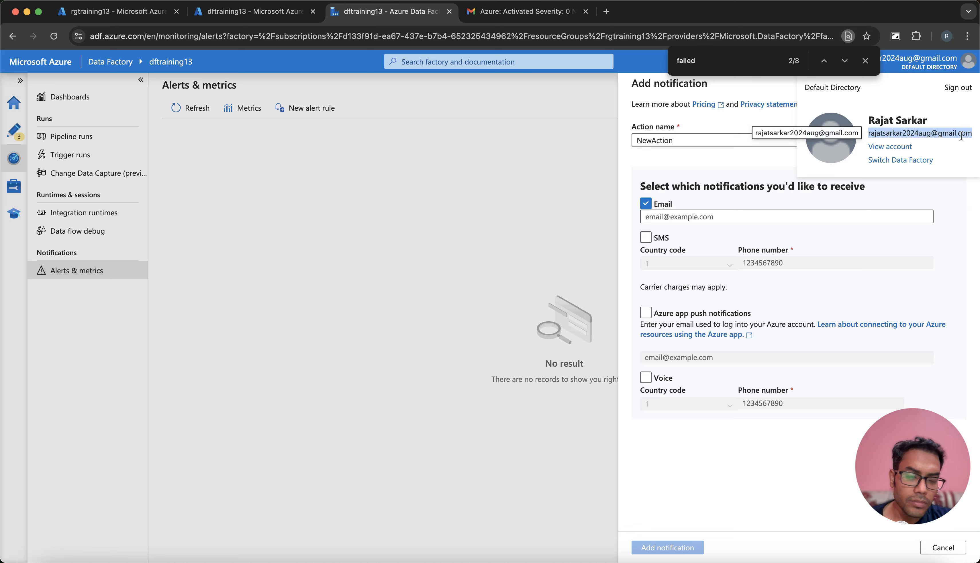
left_click(697, 217)
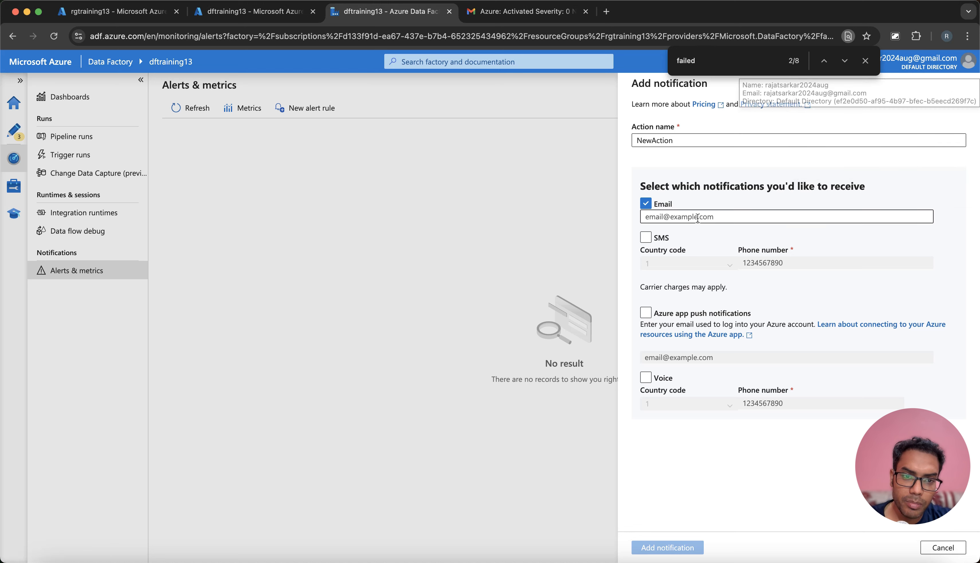
key("super+v")
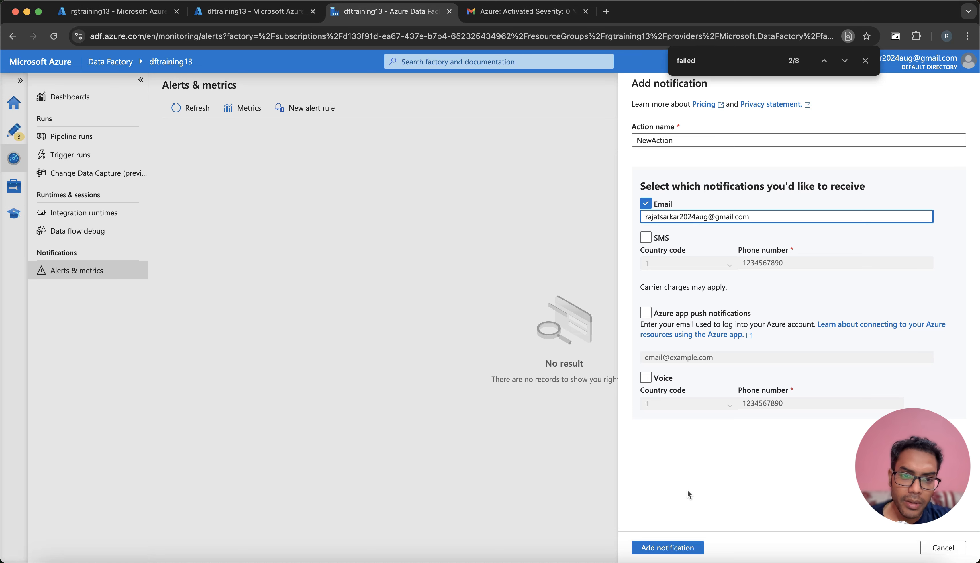
left_click(670, 548)
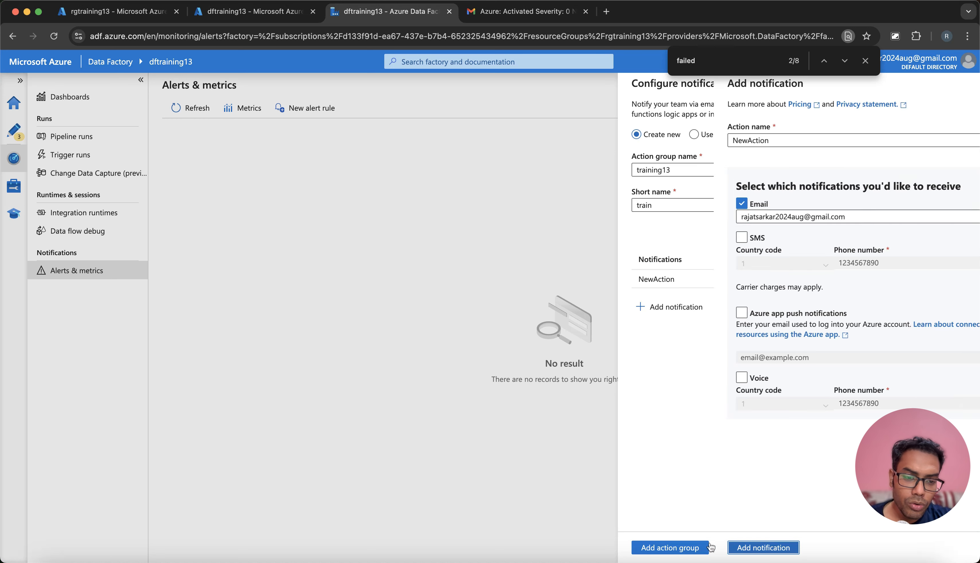
- Add the training13 action group to the alert rule and create the rule
left_click(690, 548)
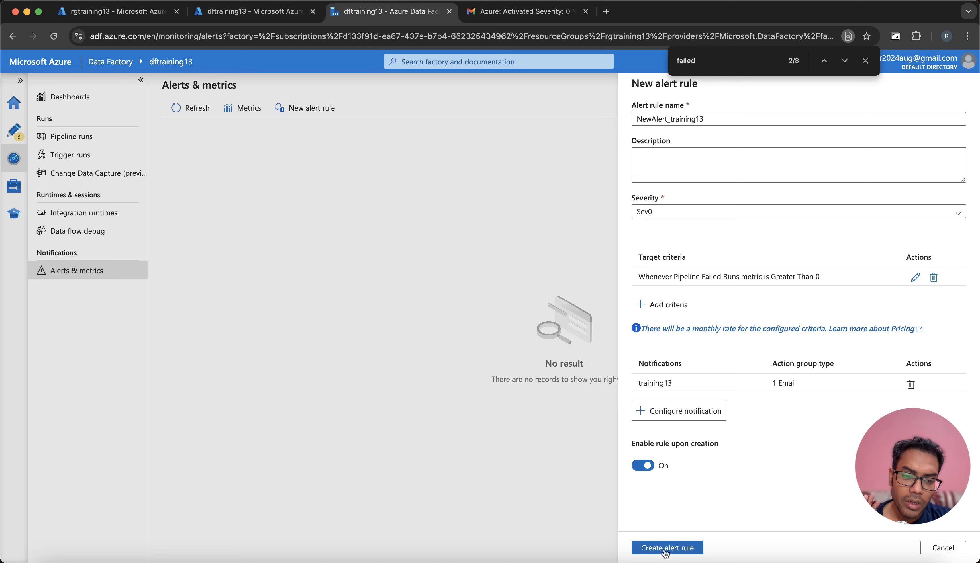
left_click(666, 551)
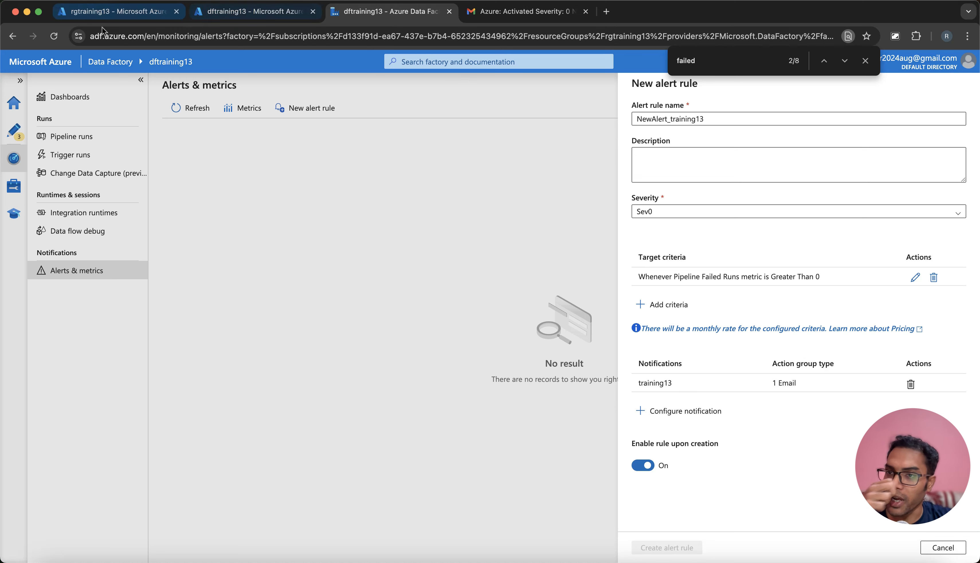
- Switch to the Azure portal and open the resource providers list of Azure subscription 1
left_click(108, 18)
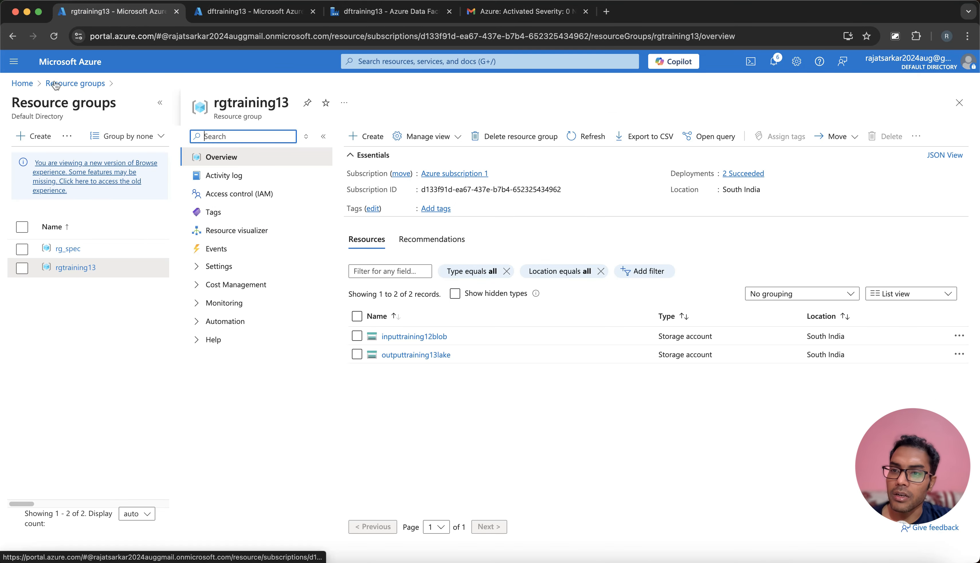
left_click(57, 69)
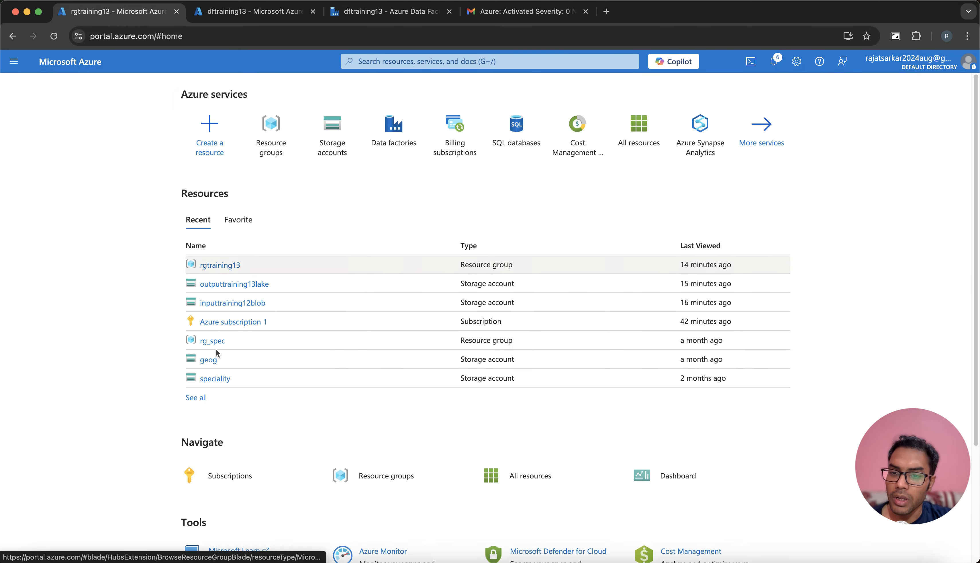
left_click(218, 324)
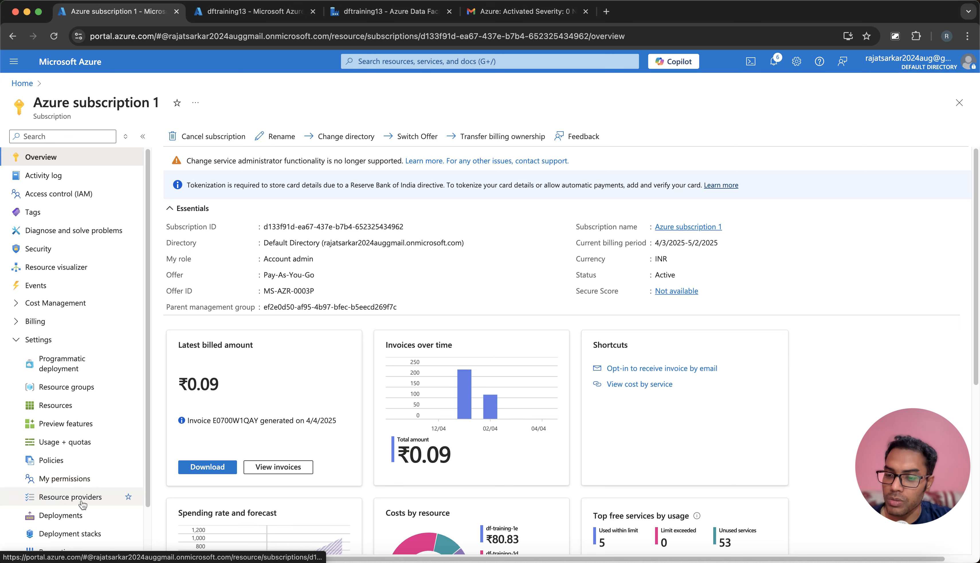
left_click(82, 504)
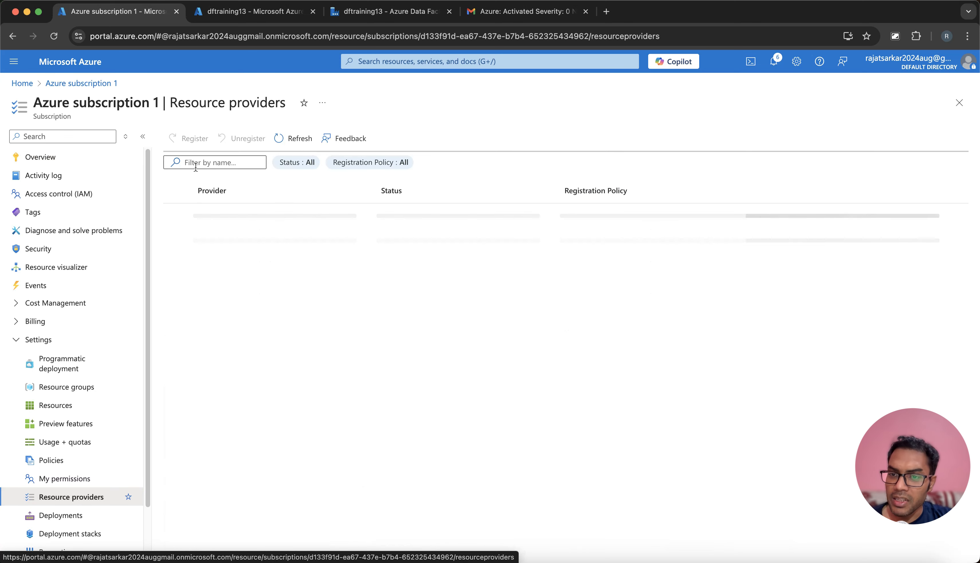
- Filter the resource providers by "microsoft.insi" to check the microsoft.insights registration status, and clear the filter
left_click(203, 162)
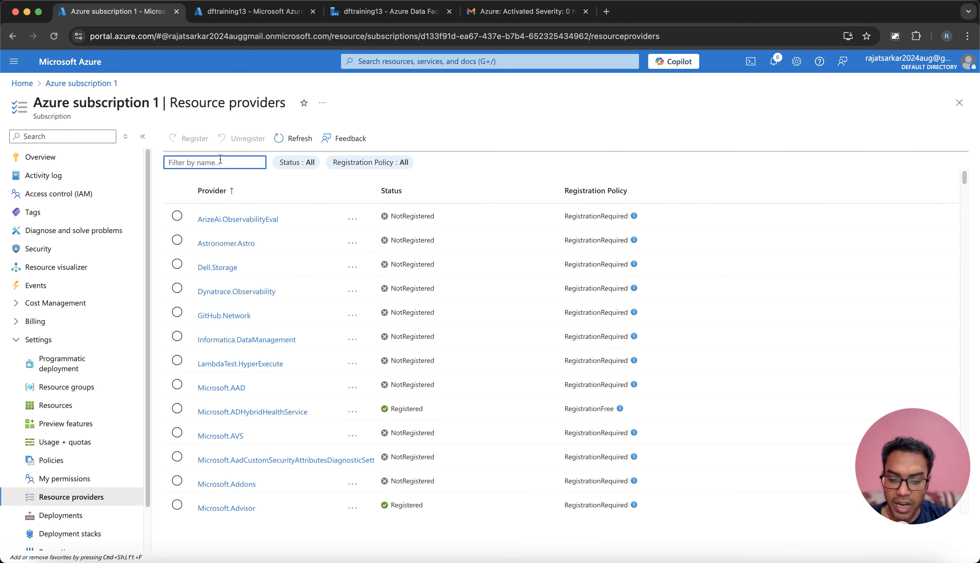
type("microsoft.")
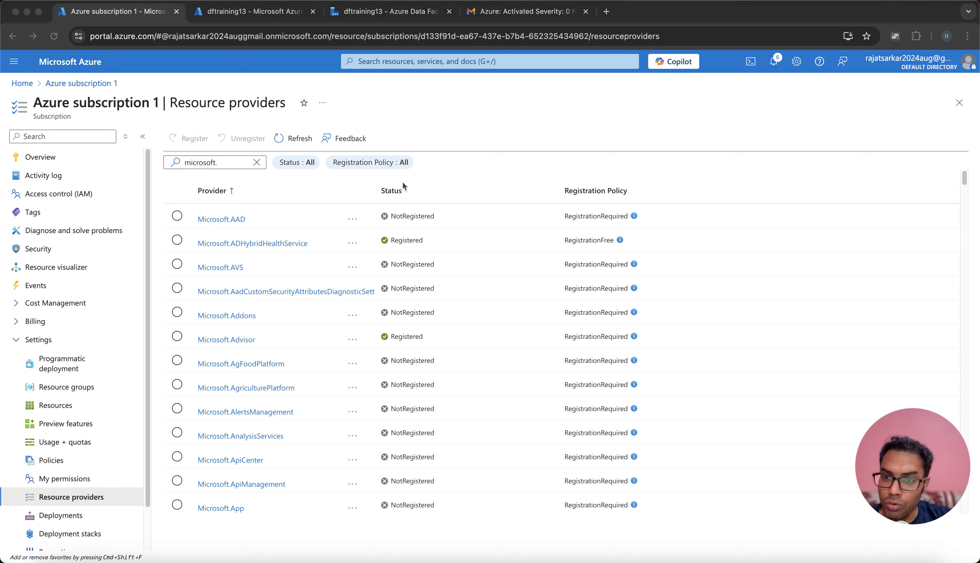
left_click(230, 159)
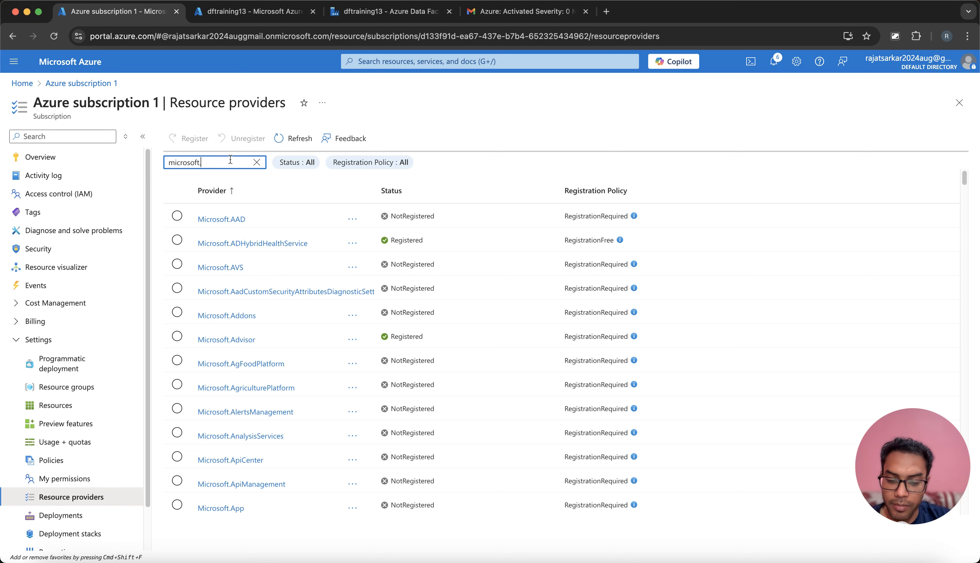
type("insi")
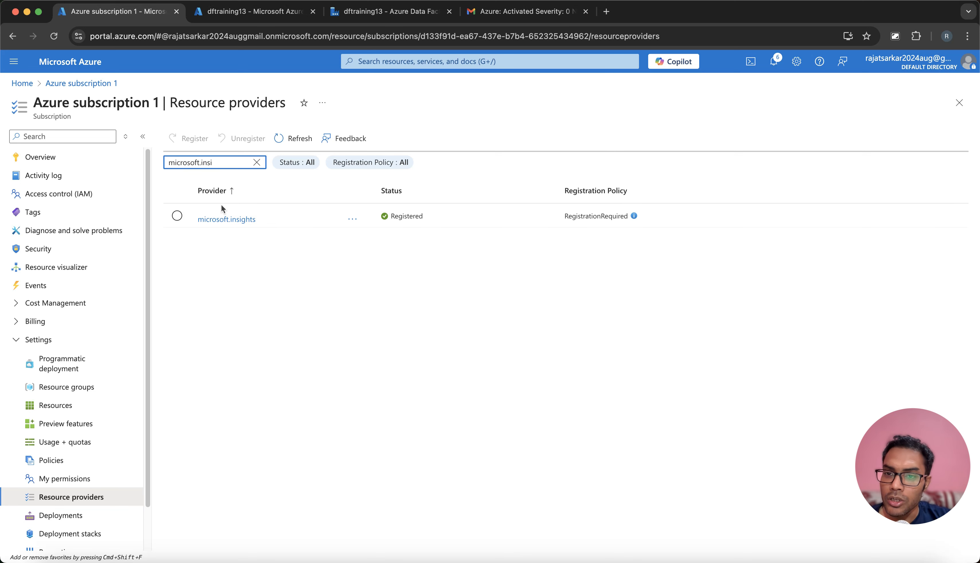
left_click(257, 163)
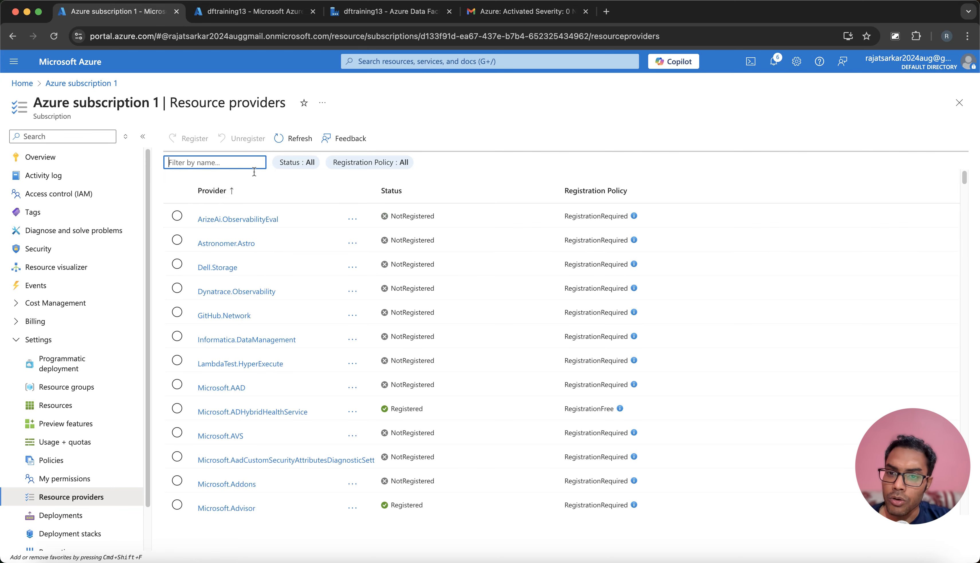
- Return to Eventbasedpipeline in the dftraining13 authoring view and inspect its Get Metadata and If Condition activities
left_click(510, 16)
left_click(384, 11)
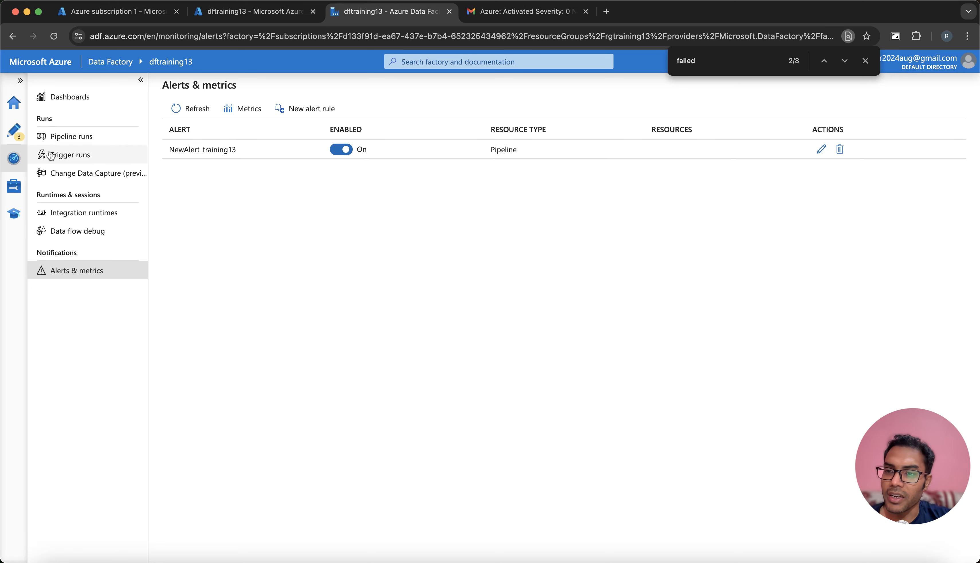
left_click(14, 130)
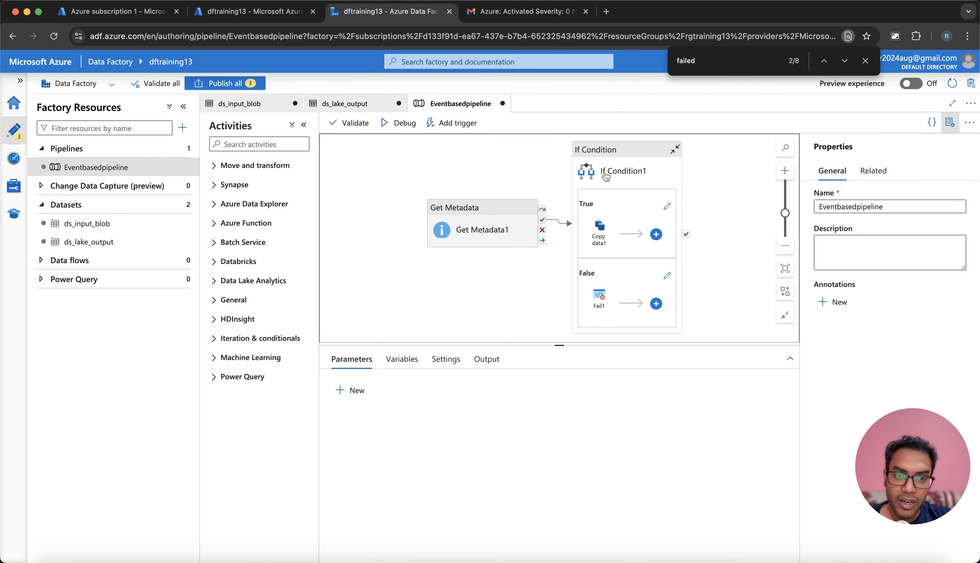
left_click(605, 176)
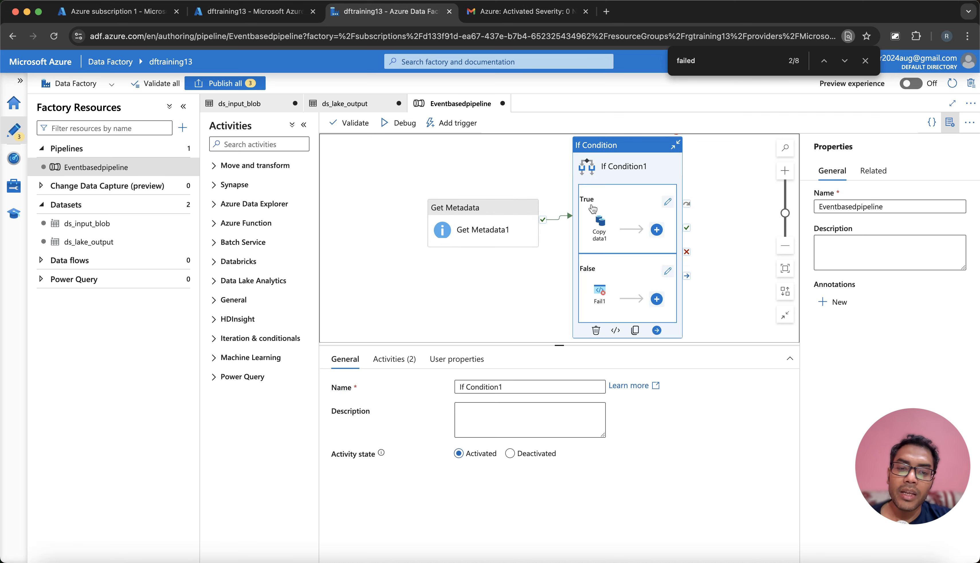
left_click(505, 212)
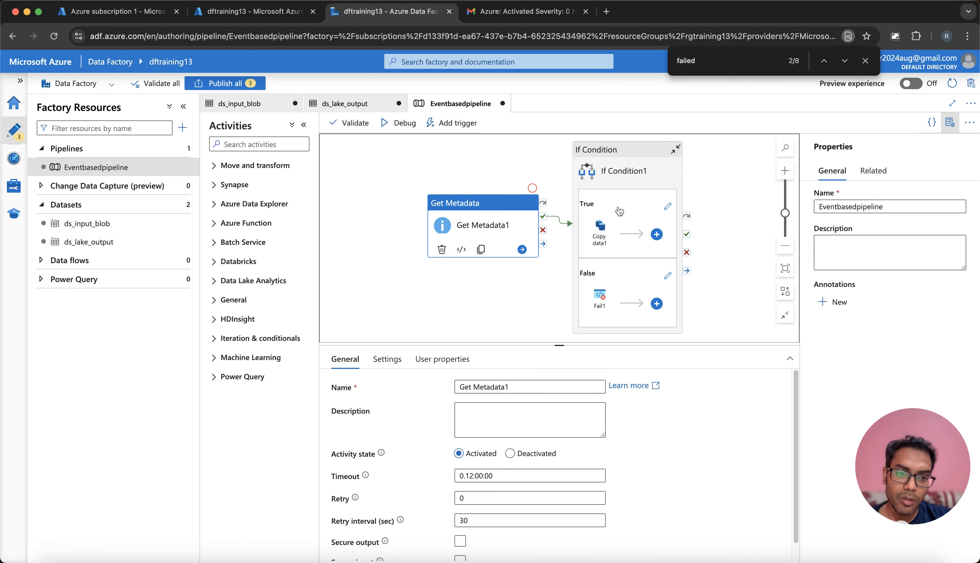
left_click(608, 182)
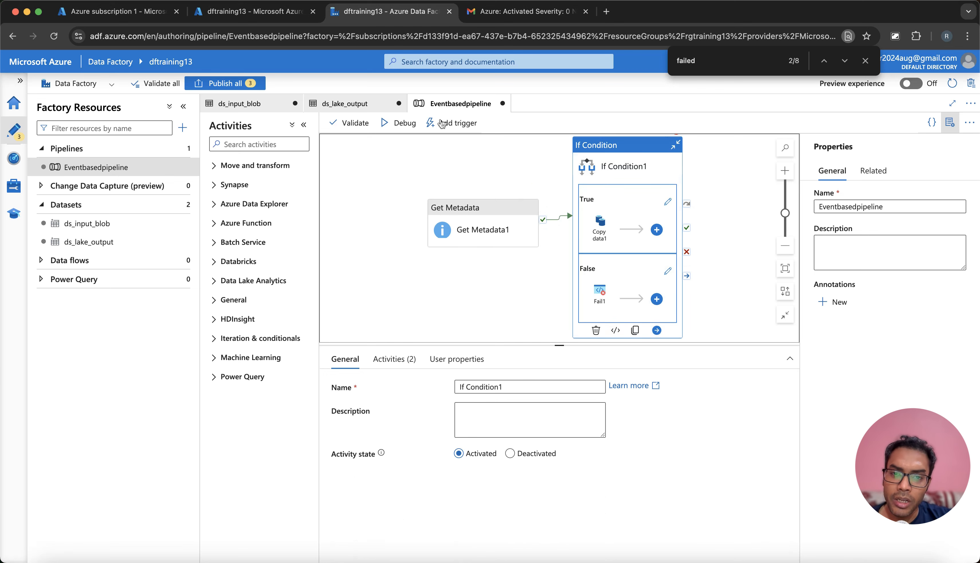
- Add a new trigger to Eventbasedpipeline named trigger1_training13 with the type Storage events
left_click(451, 123)
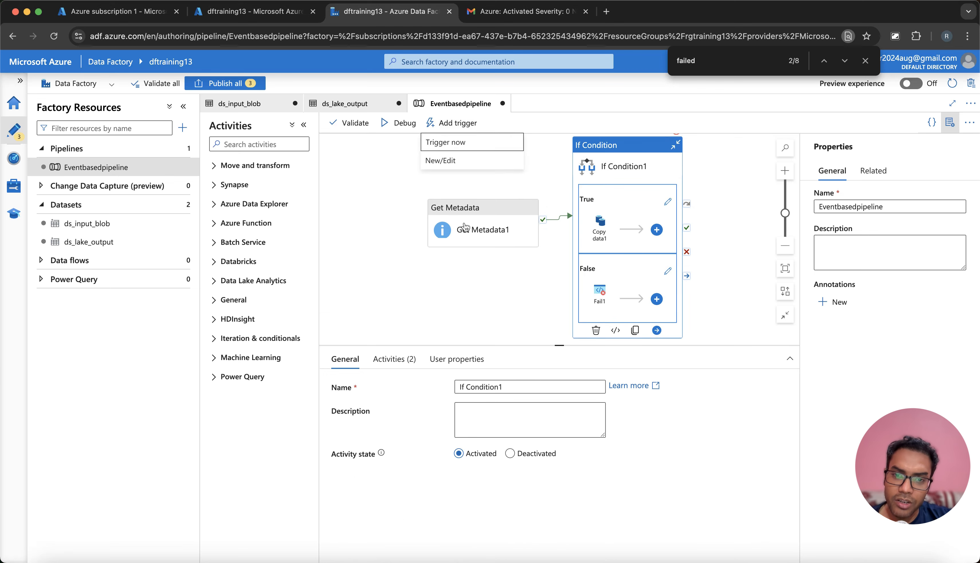
left_click(448, 161)
left_click(653, 127)
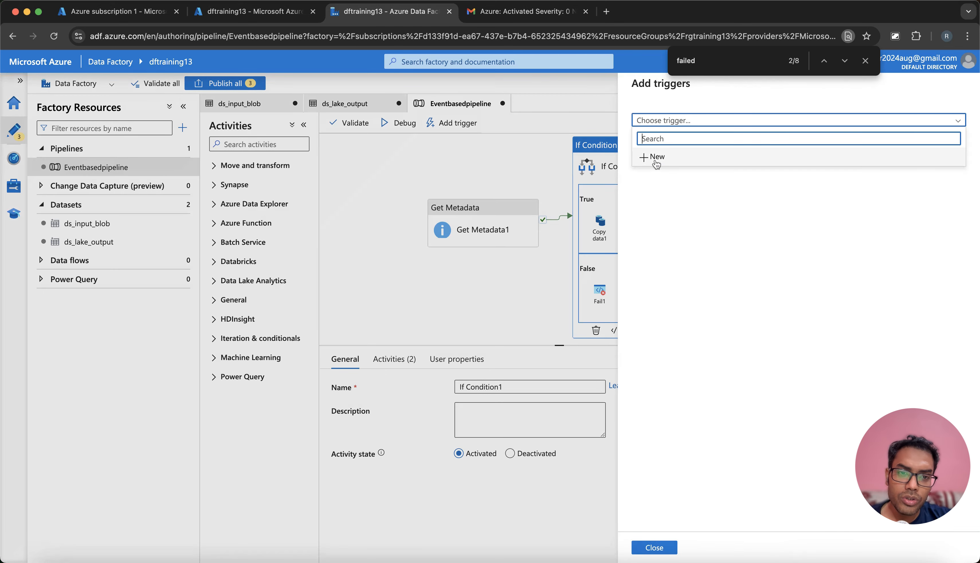
left_click(654, 158)
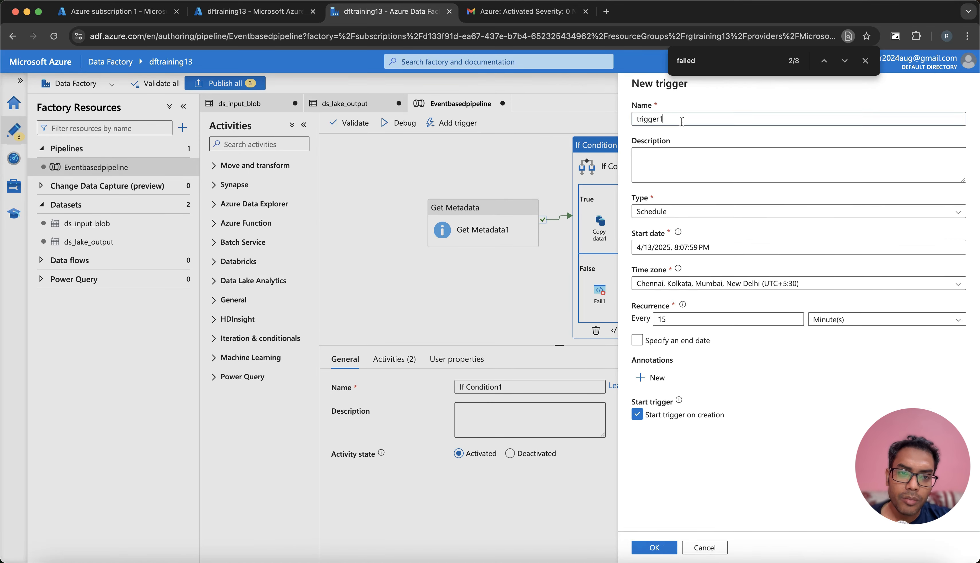
left_click(680, 121)
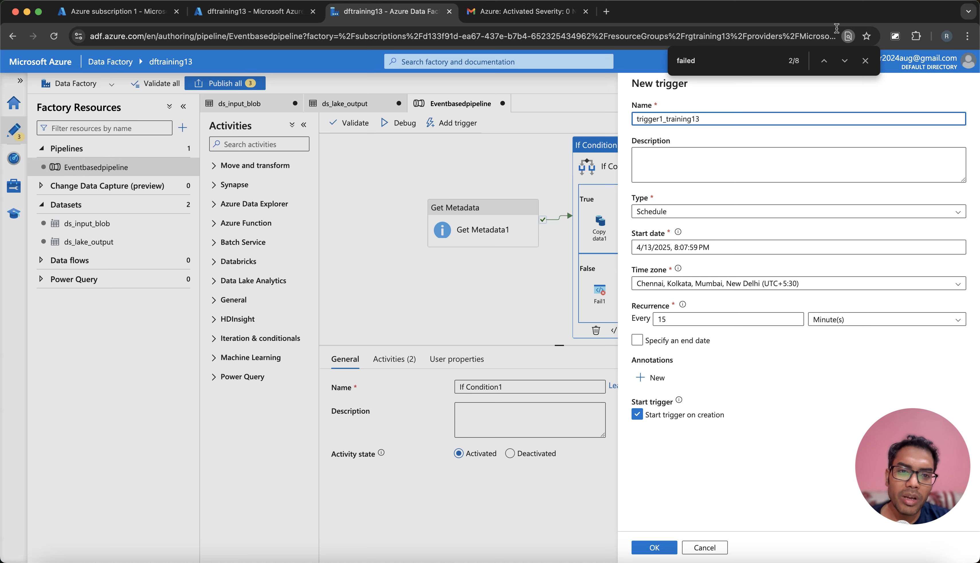
left_click(660, 214)
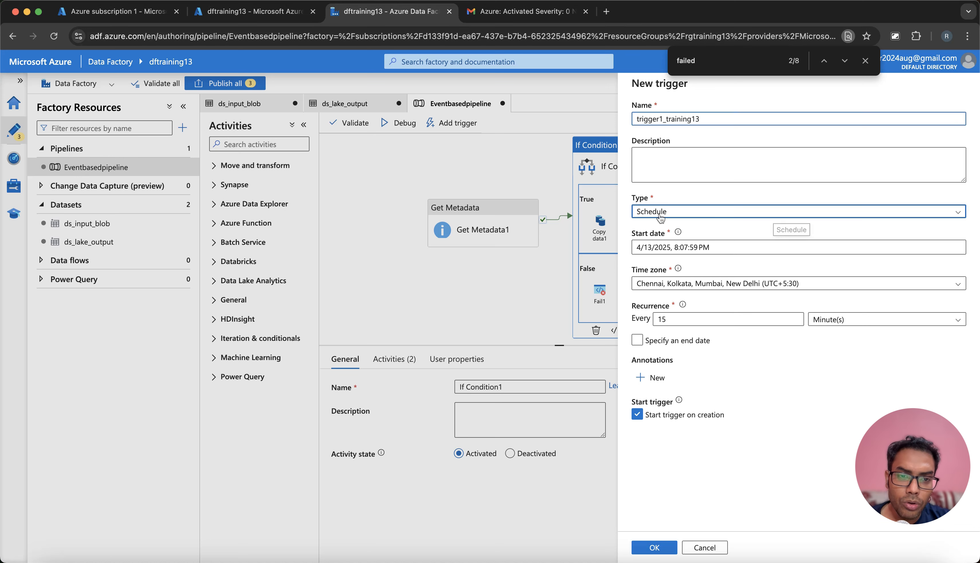
left_click(655, 287)
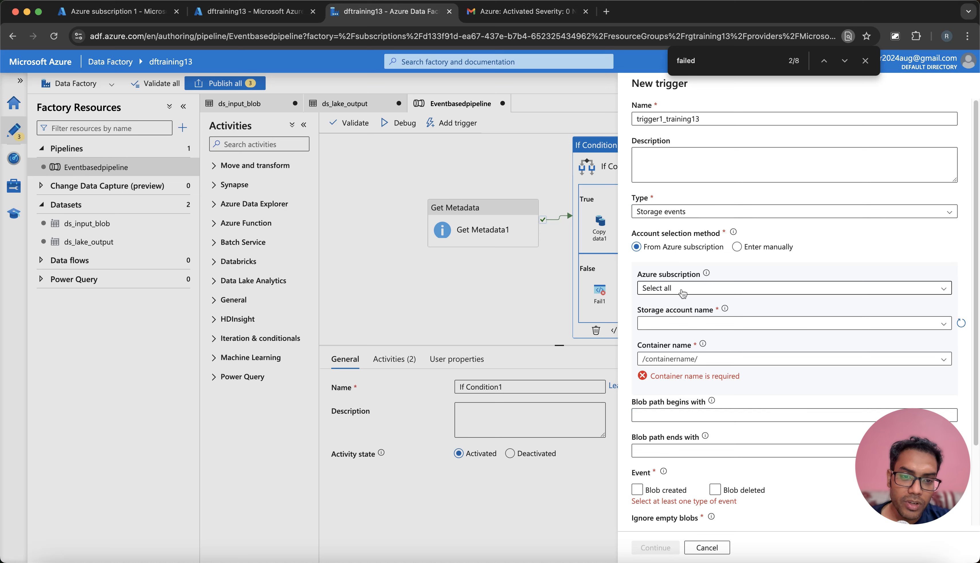
- Point the trigger at Azure subscription 1, storage account inputtraining12blob and container input
left_click(681, 291)
left_click(674, 322)
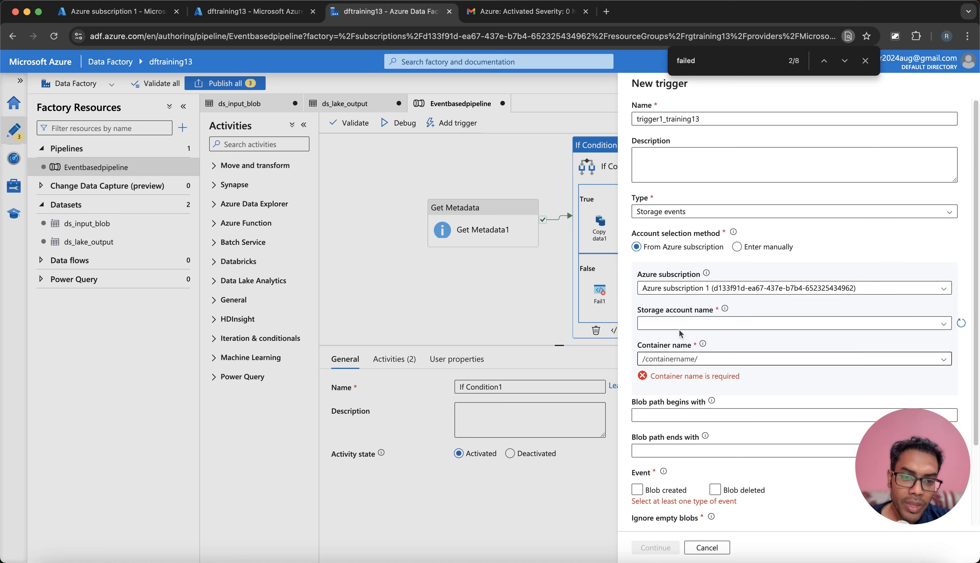
left_click(683, 323)
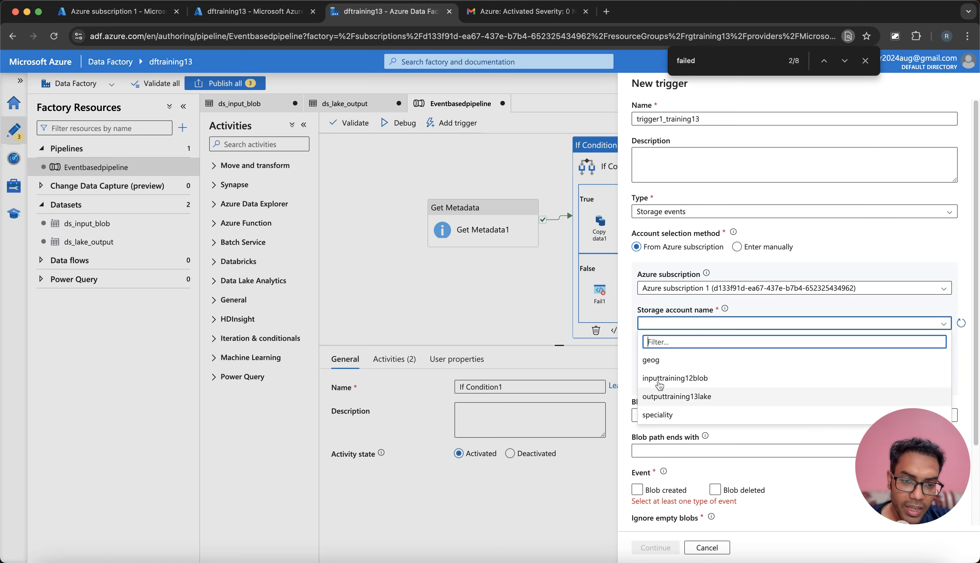
left_click(688, 379)
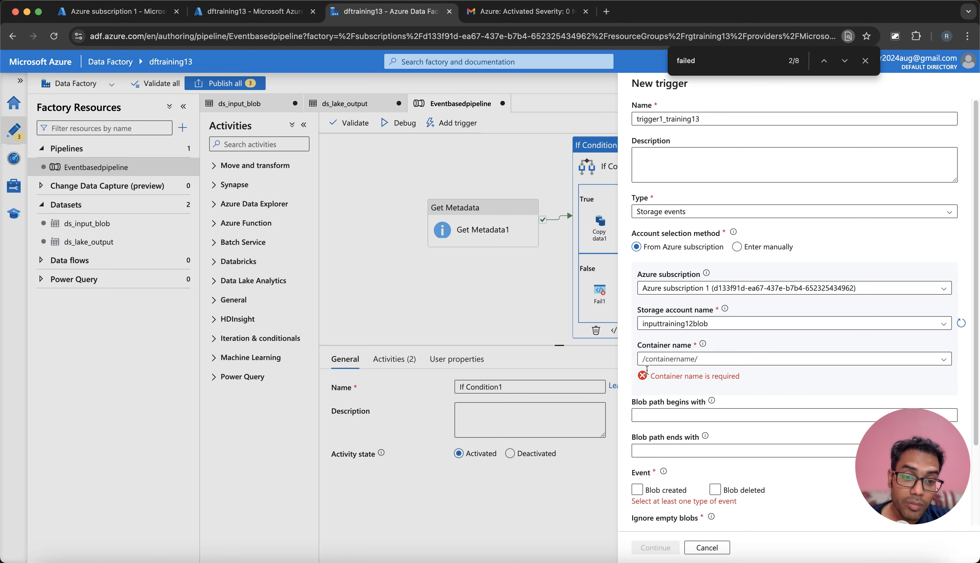
left_click(757, 362)
type("/")
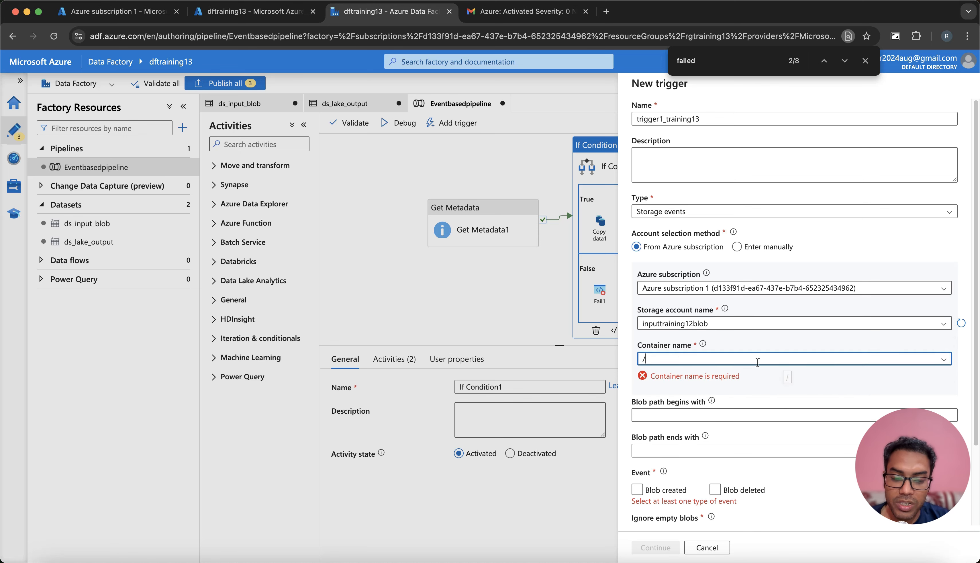
type("input")
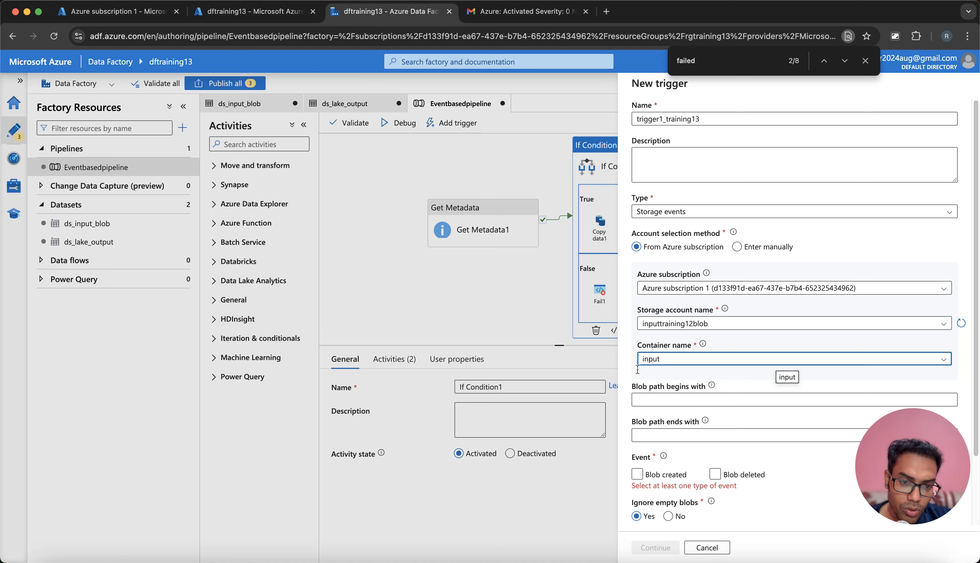
- Limit the trigger to blob paths beginning with ex and ending with .csv, for both blob created and blob deleted events
left_click(675, 399)
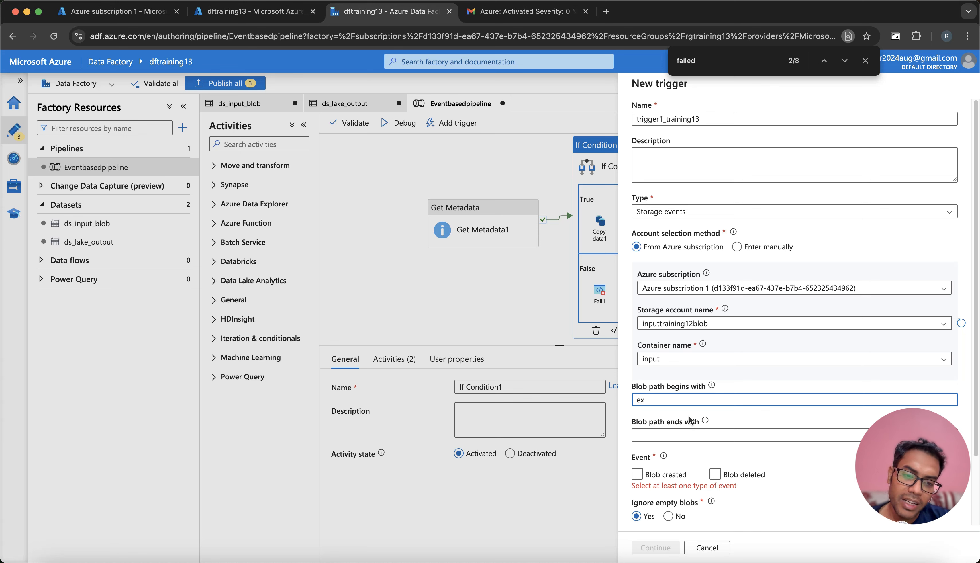
left_click(662, 433)
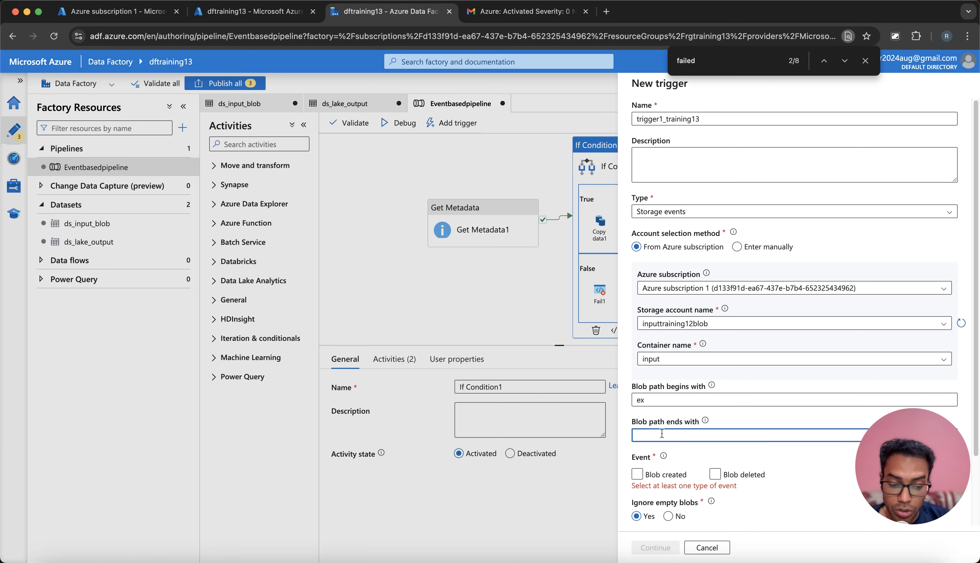
type(".csv")
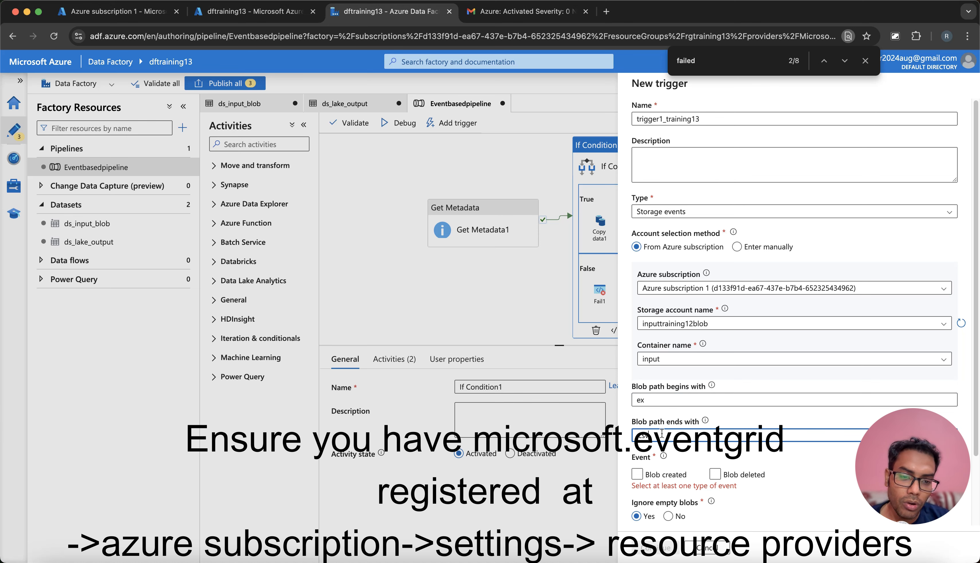
scroll(668, 412, "down", 4)
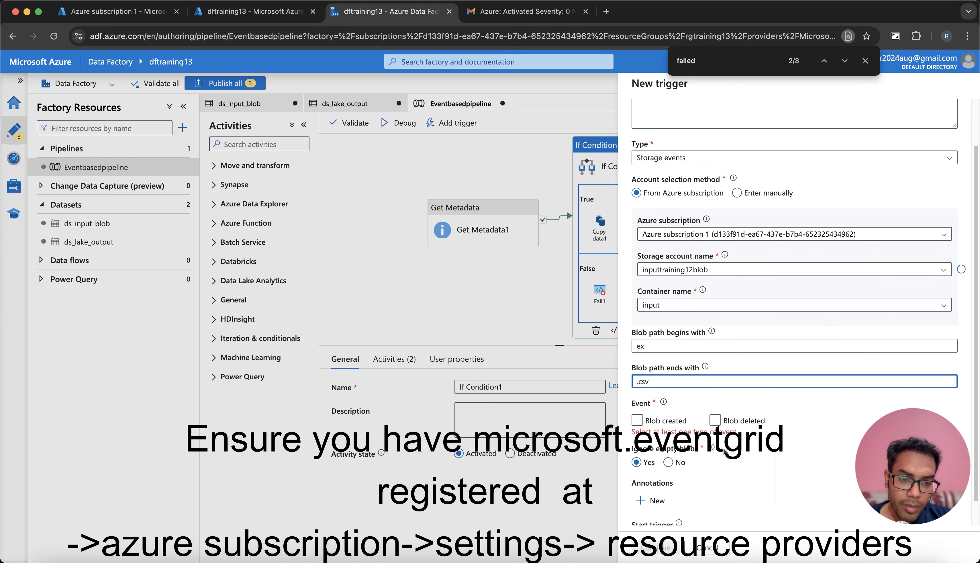
left_click(637, 396)
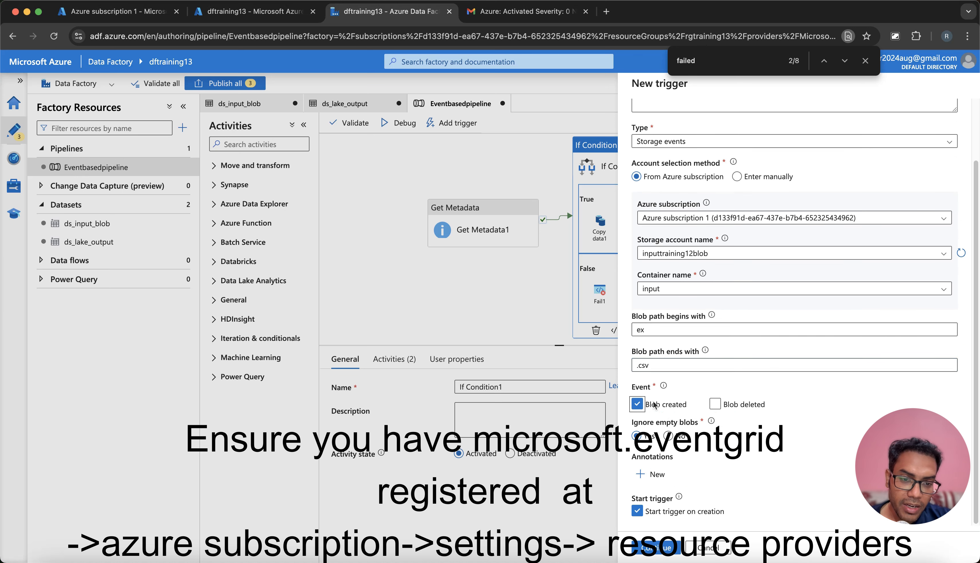
left_click(716, 408)
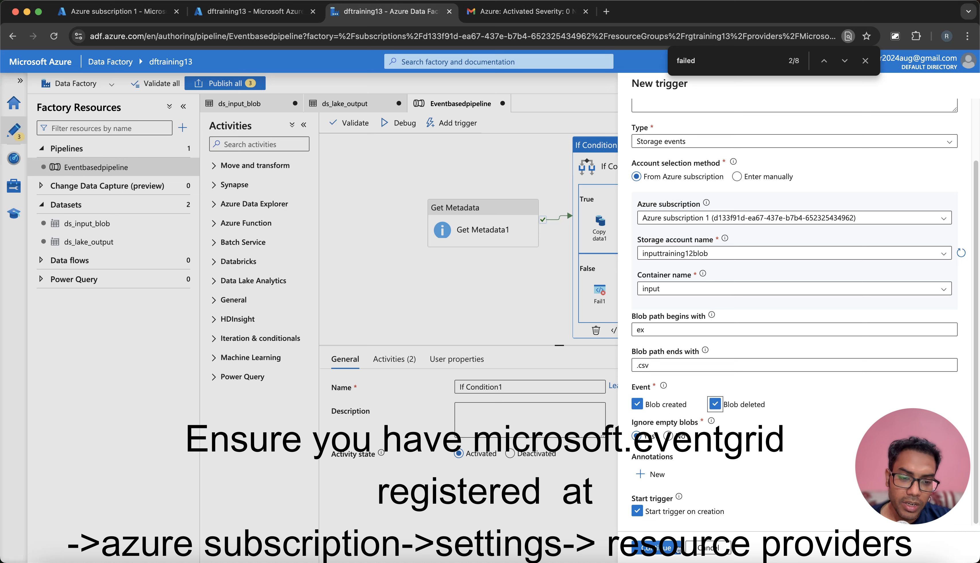
- Finish creating the storage event trigger through its data preview and run parameters, and publish all pending factory changes
left_click(666, 550)
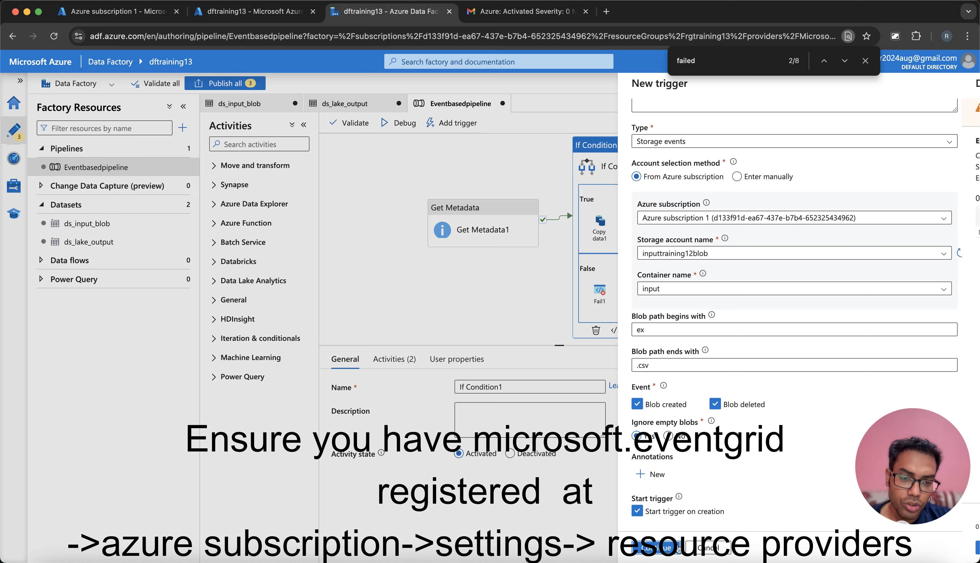
left_click(657, 548)
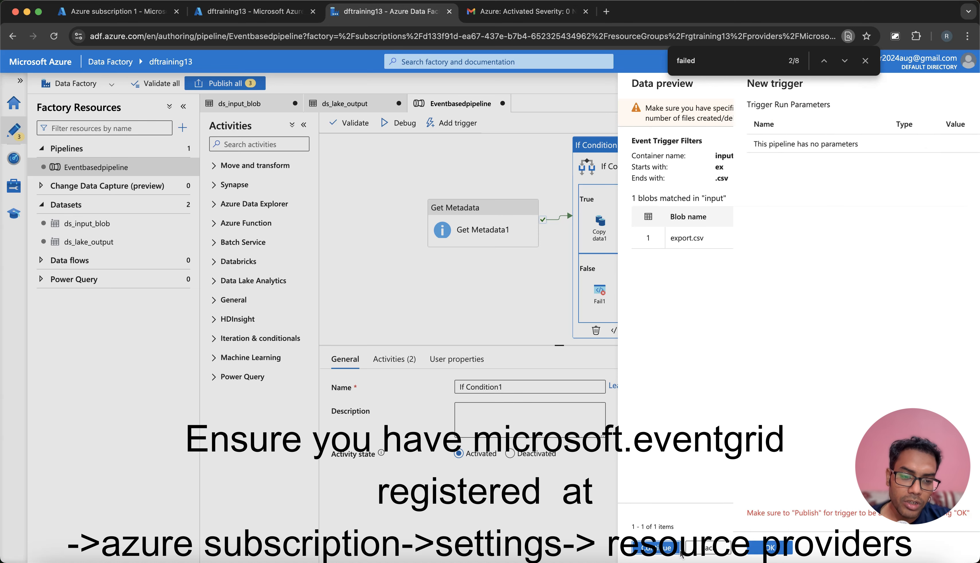
left_click(659, 548)
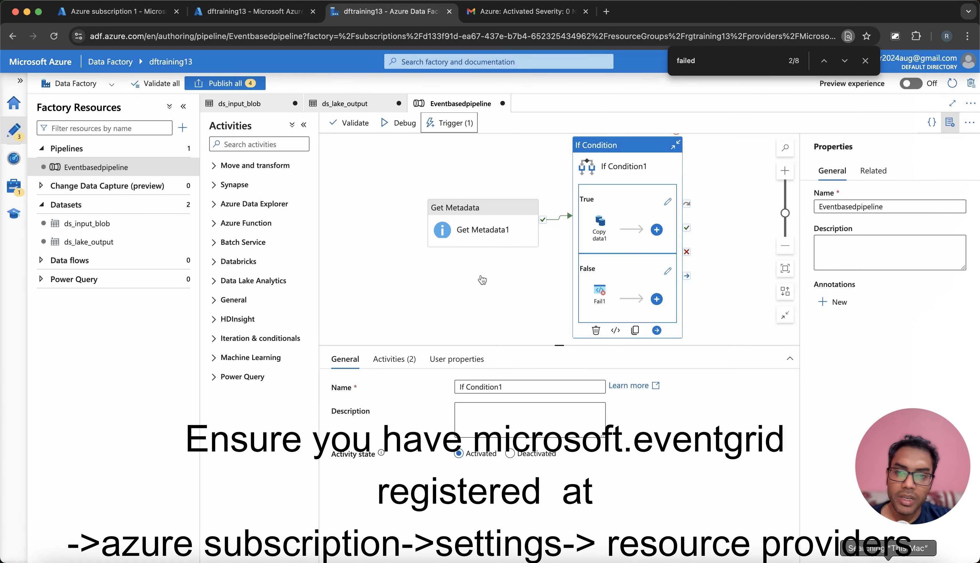
left_click(224, 83)
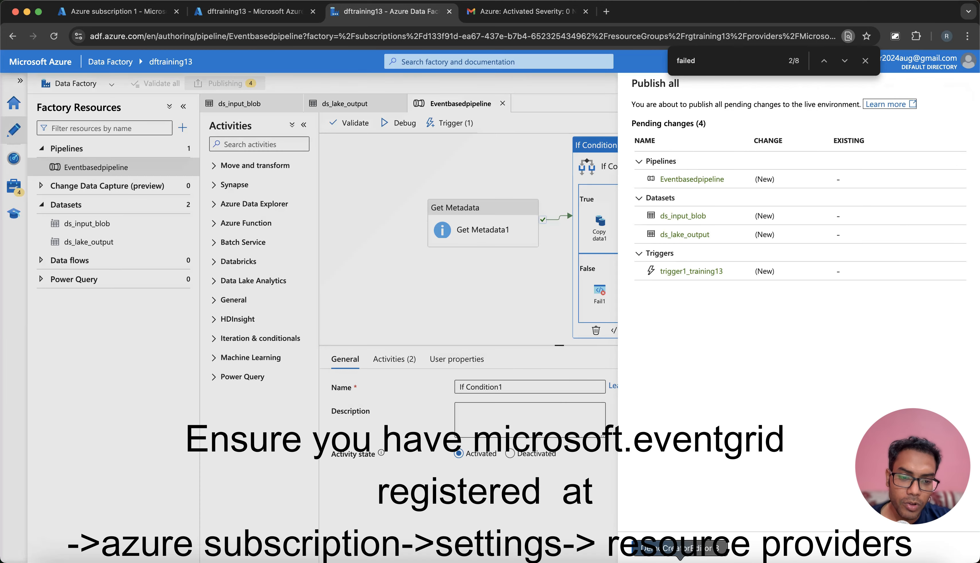
- Publish the pending pipeline, dataset and trigger changes, and bring up the factory's triggered pipeline runs
left_click(668, 543)
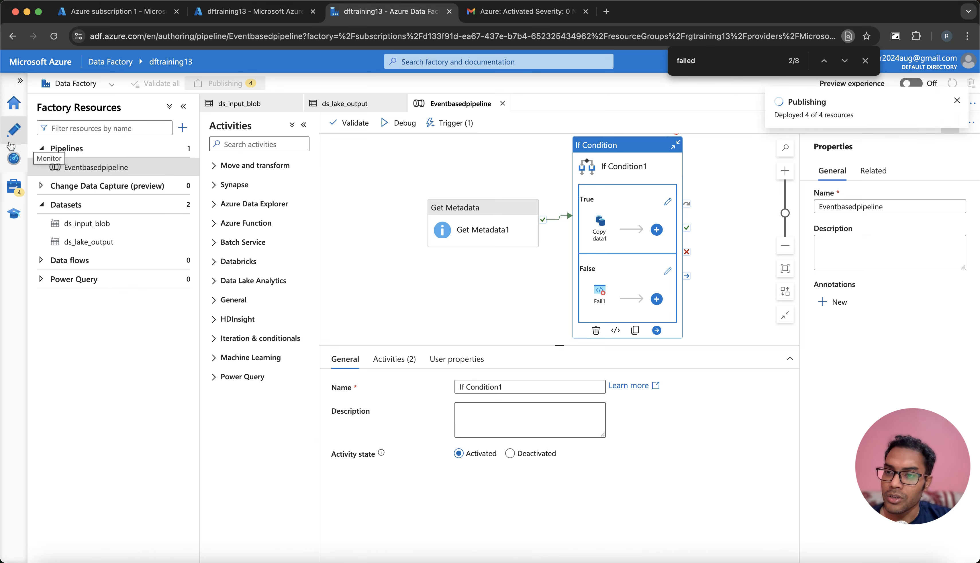
left_click(9, 156)
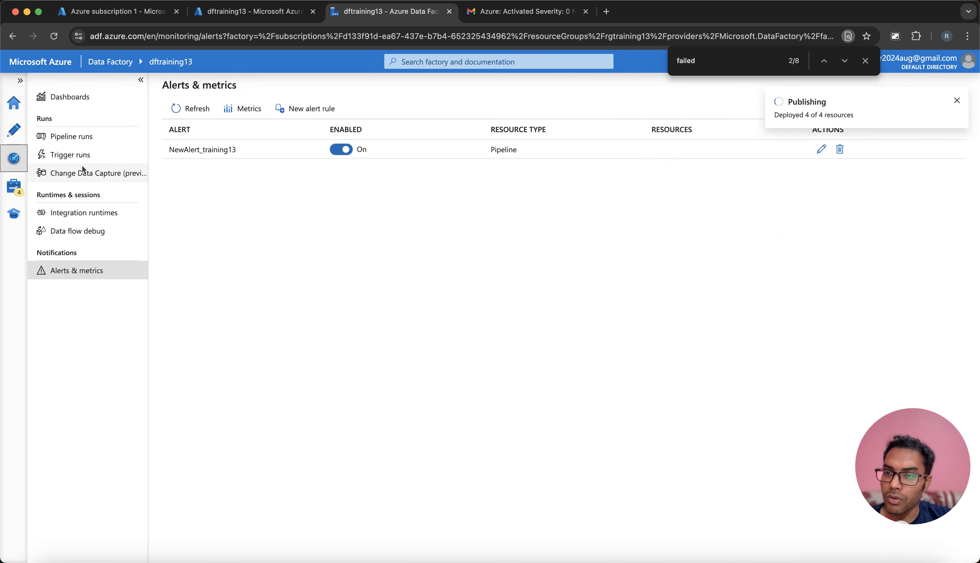
left_click(103, 138)
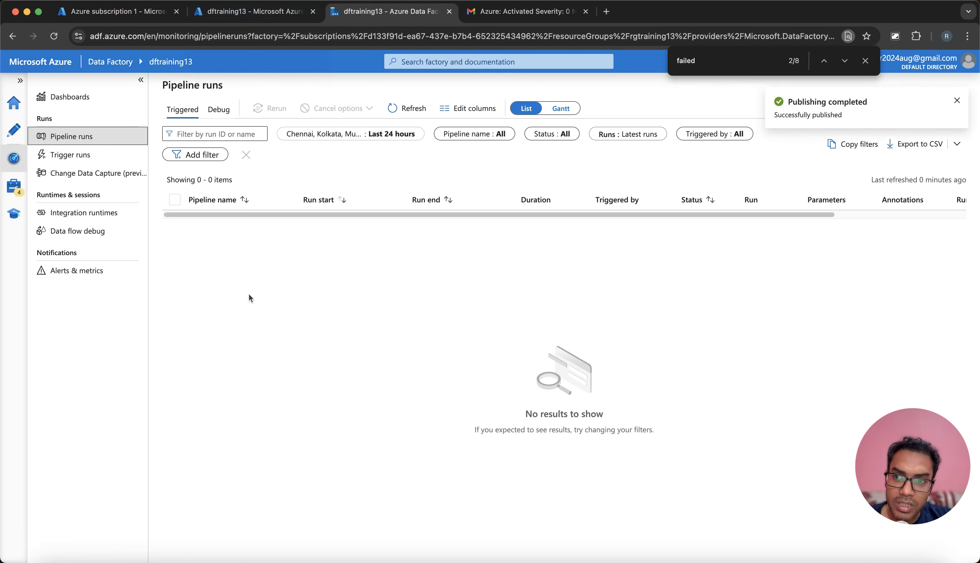
- Filter the resource providers of Azure subscription 1 by microsoft.ev to check whether Microsoft.EventGrid is registered
key("super+1")
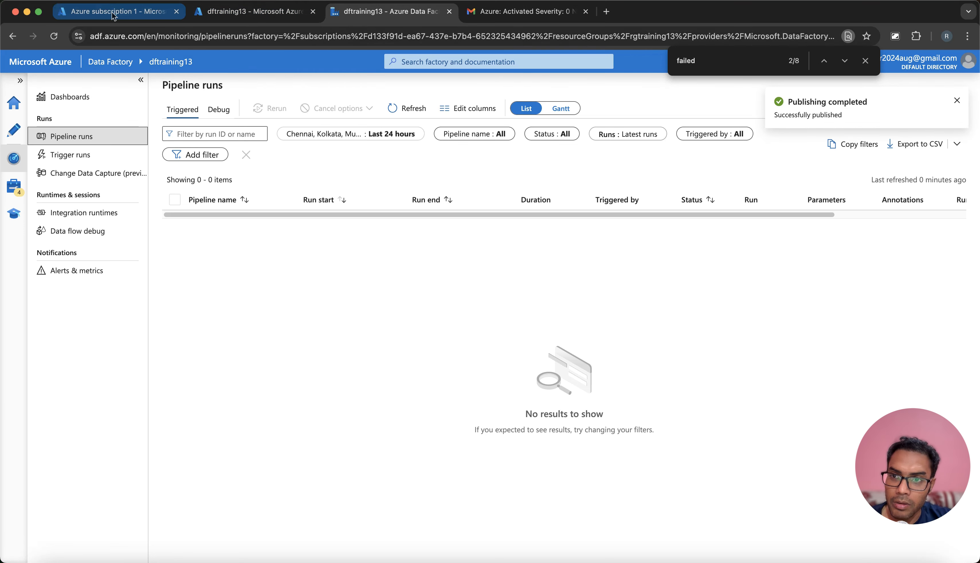
key("super+3")
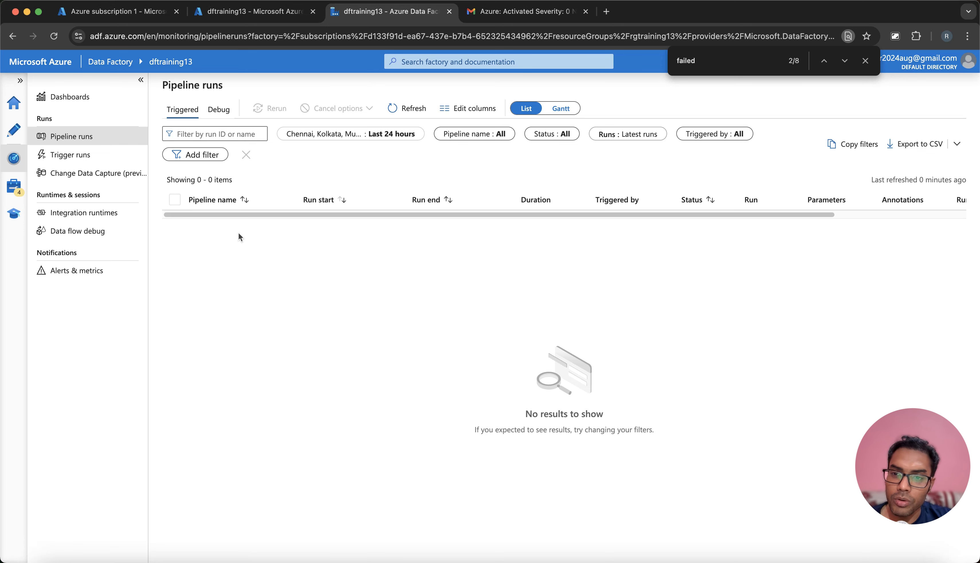
left_click(111, 7)
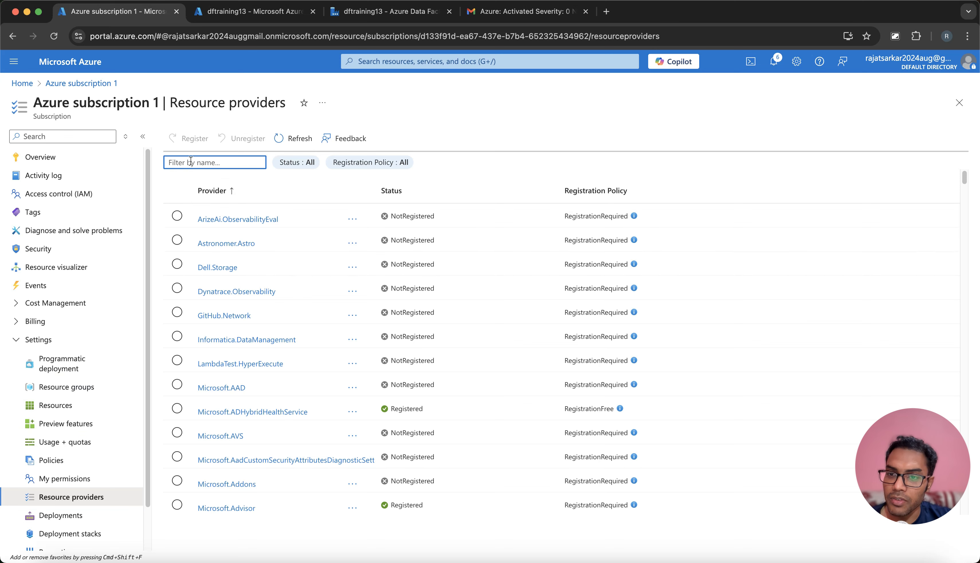
scroll(286, 361, "down", 5)
scroll(286, 359, "up", 5)
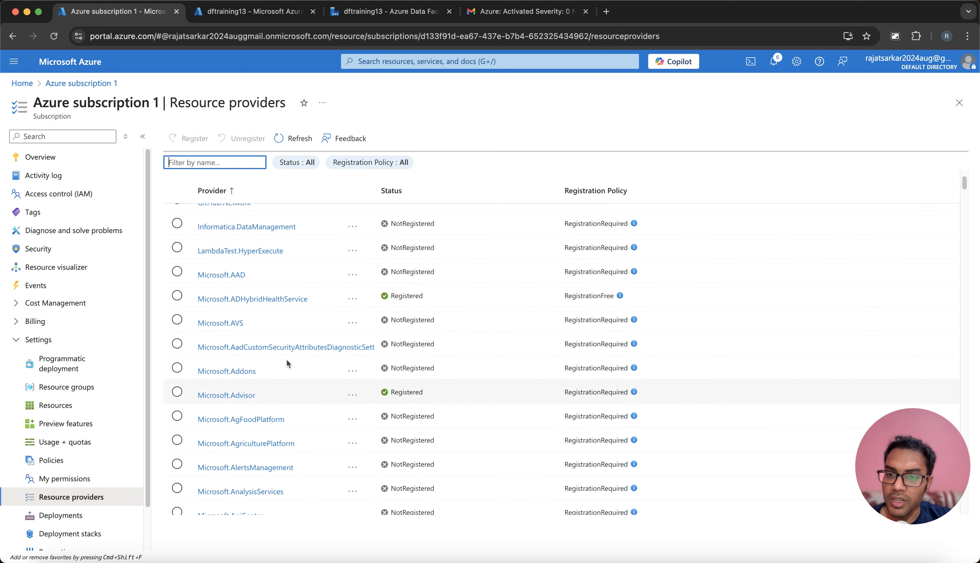
type("mic")
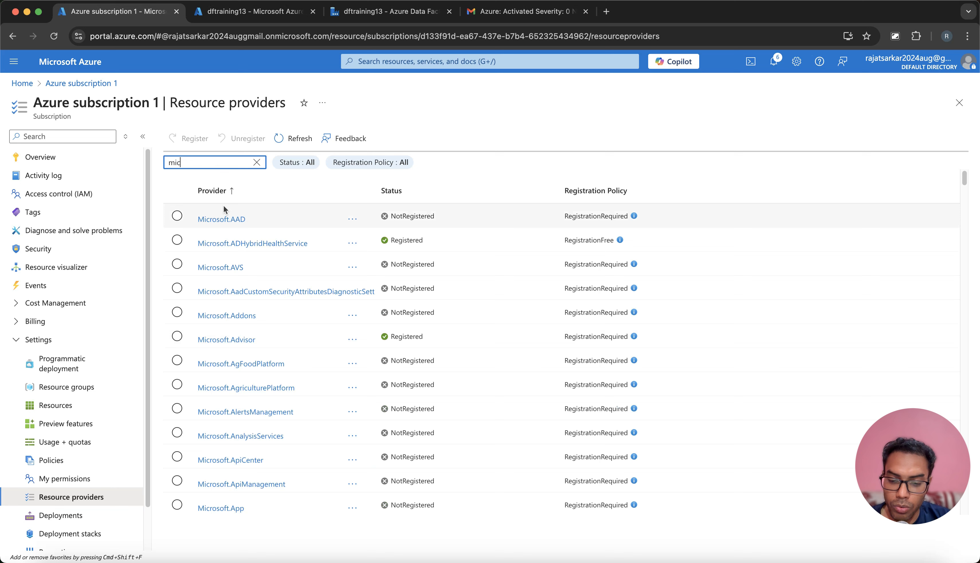
type("rosoft")
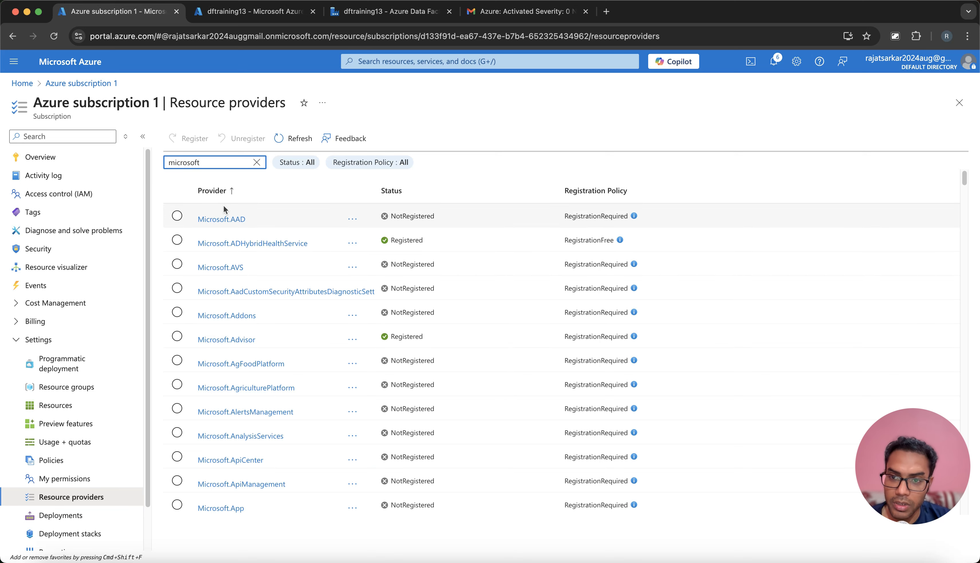
type(".ev")
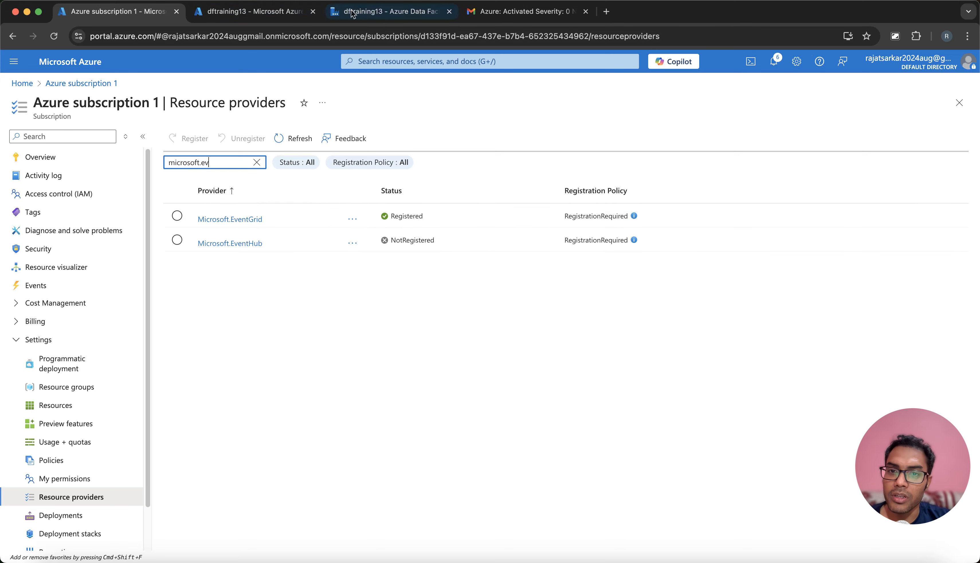
- Return to the data factory's monitoring page and reload the list of triggered pipeline runs
left_click(383, 12)
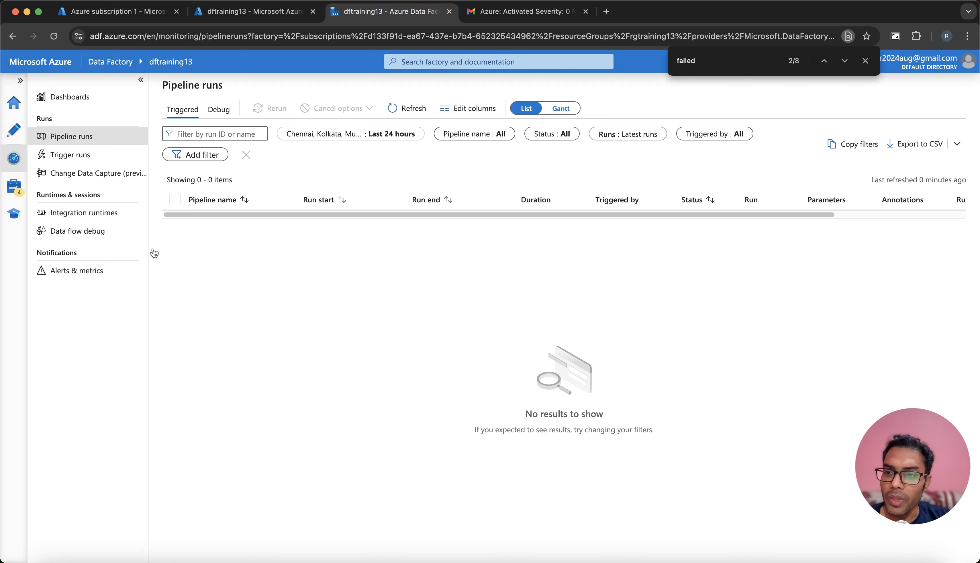
left_click(73, 136)
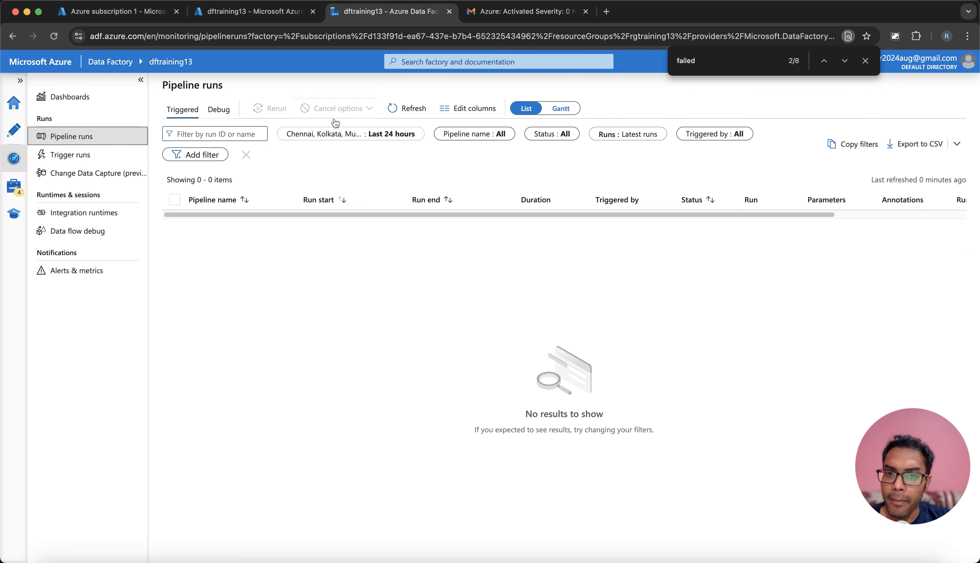
left_click(398, 112)
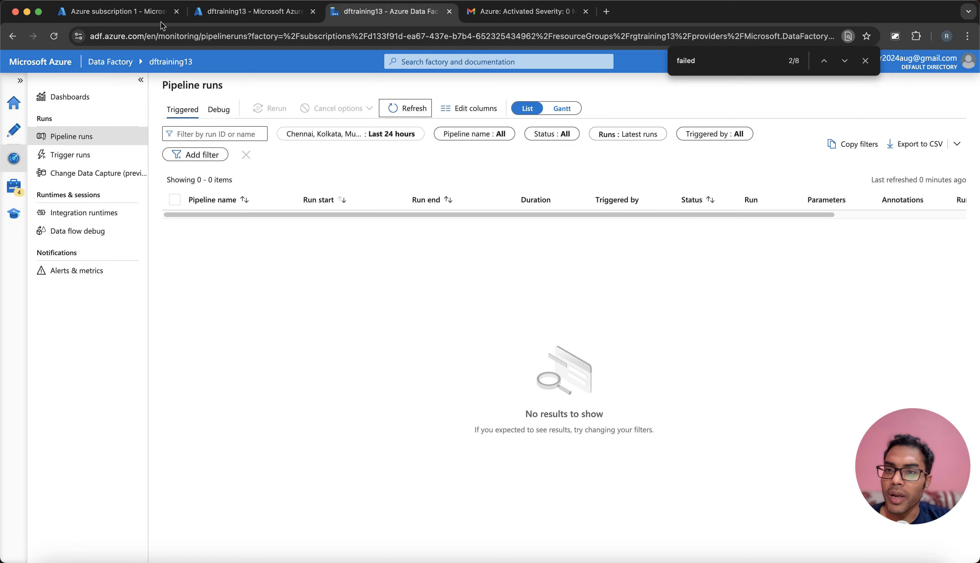
- Delete the blob export.csv from the input container of storage account inputtraining12blob
left_click(253, 12)
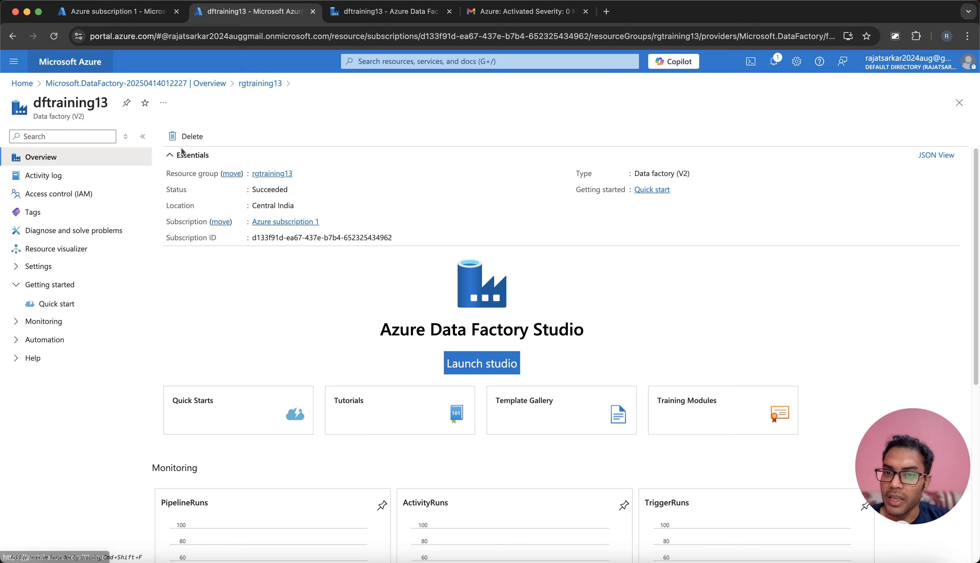
left_click(65, 64)
left_click(322, 187)
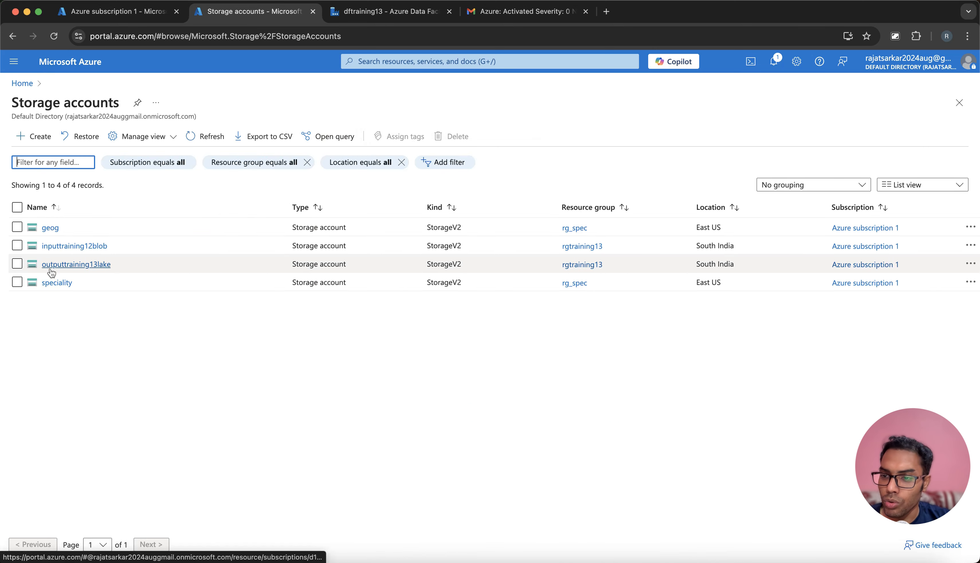
left_click(54, 247)
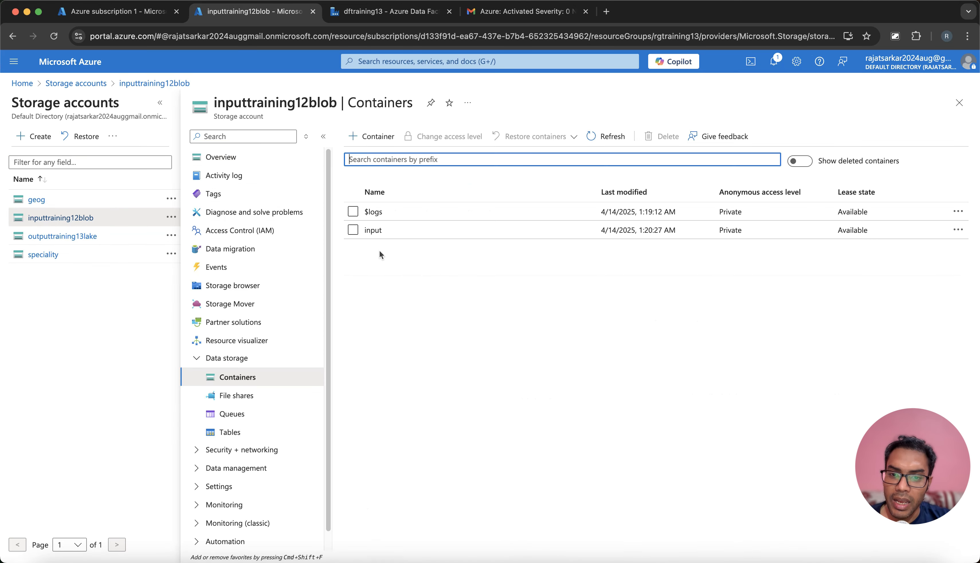
left_click(370, 231)
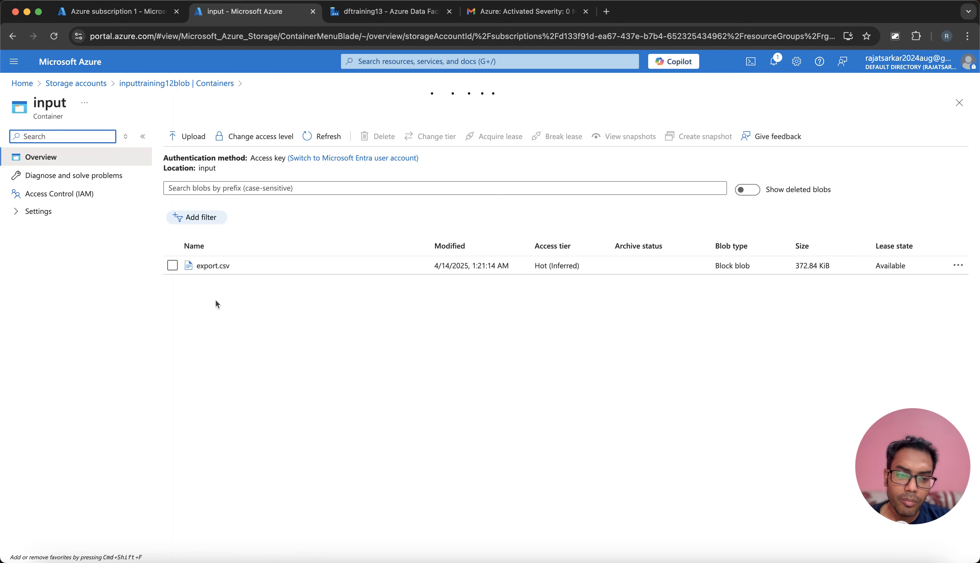
left_click(173, 266)
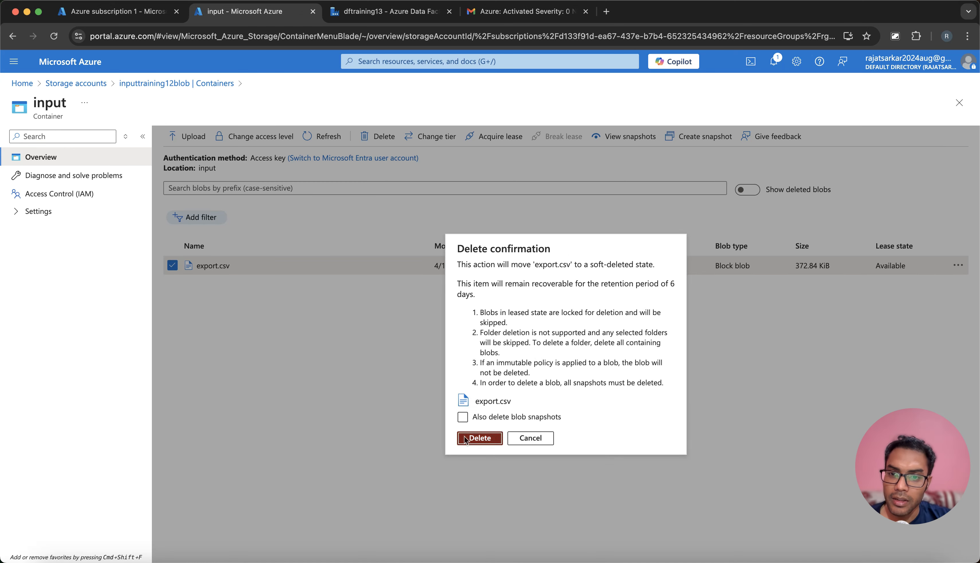
left_click(479, 438)
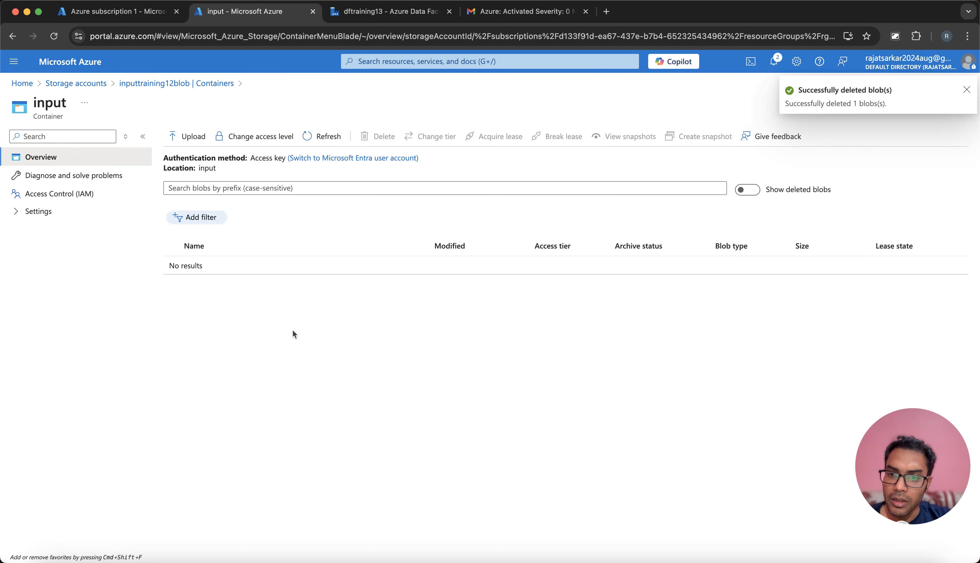
- Find export.csv on the local computer and upload it to the input container
left_click(187, 136)
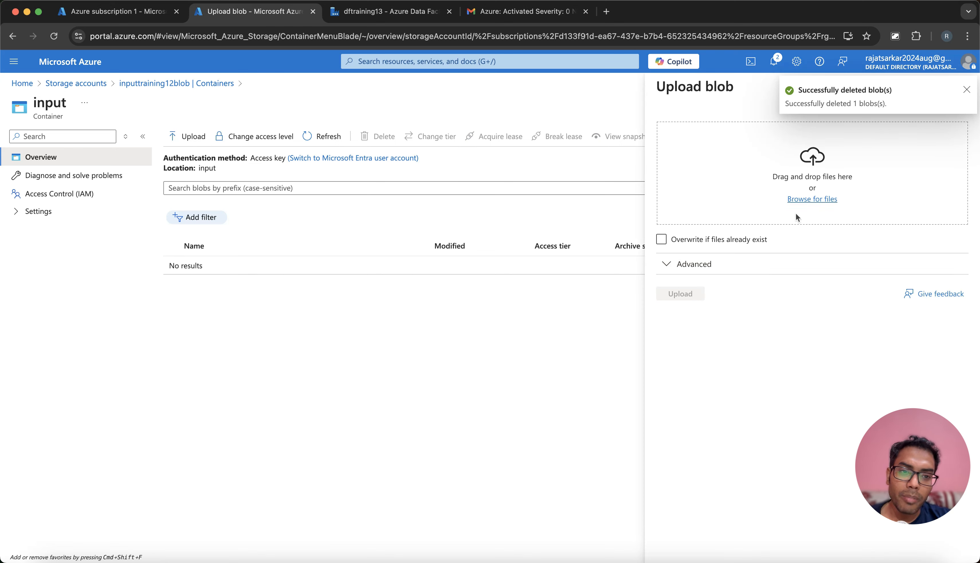
left_click(805, 199)
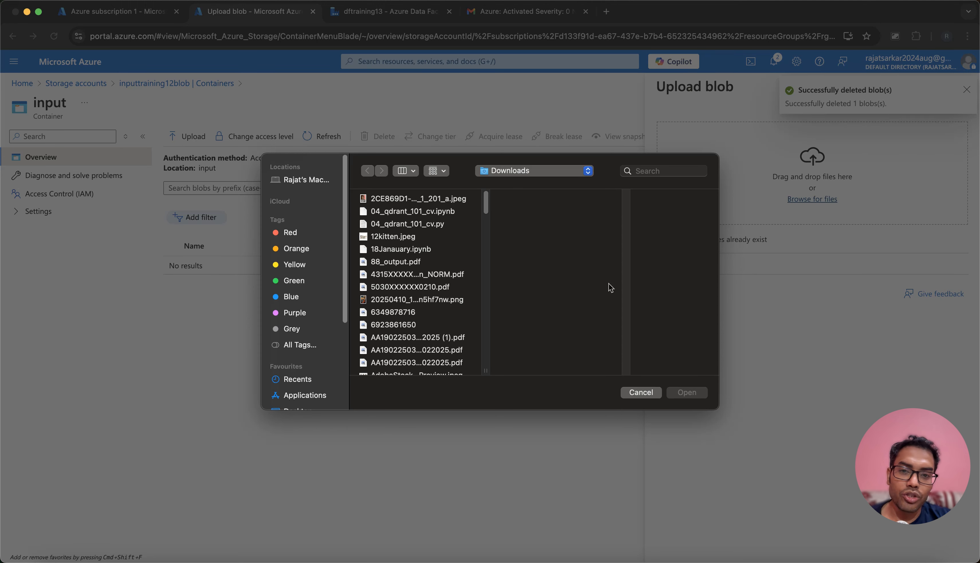
left_click(645, 171)
type("export")
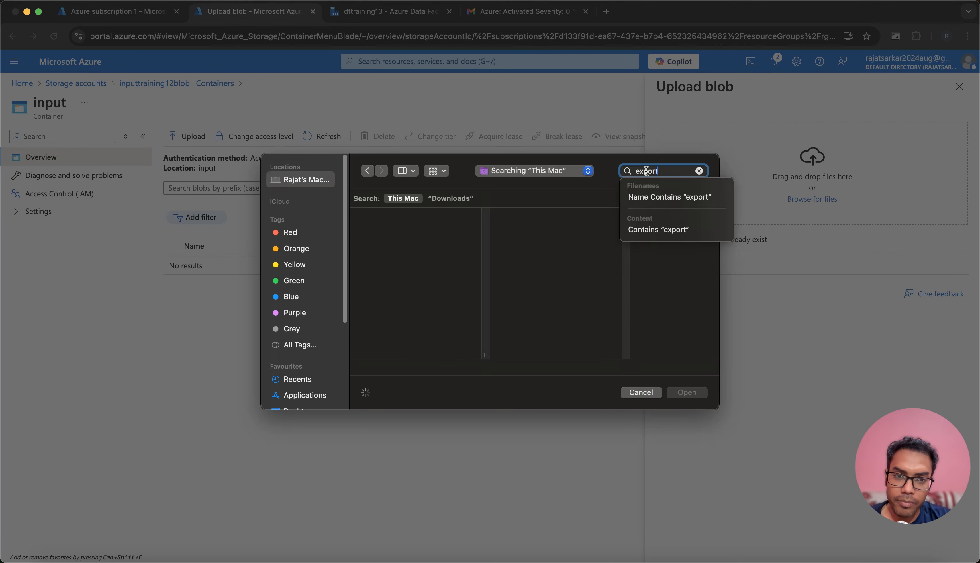
type(".csv")
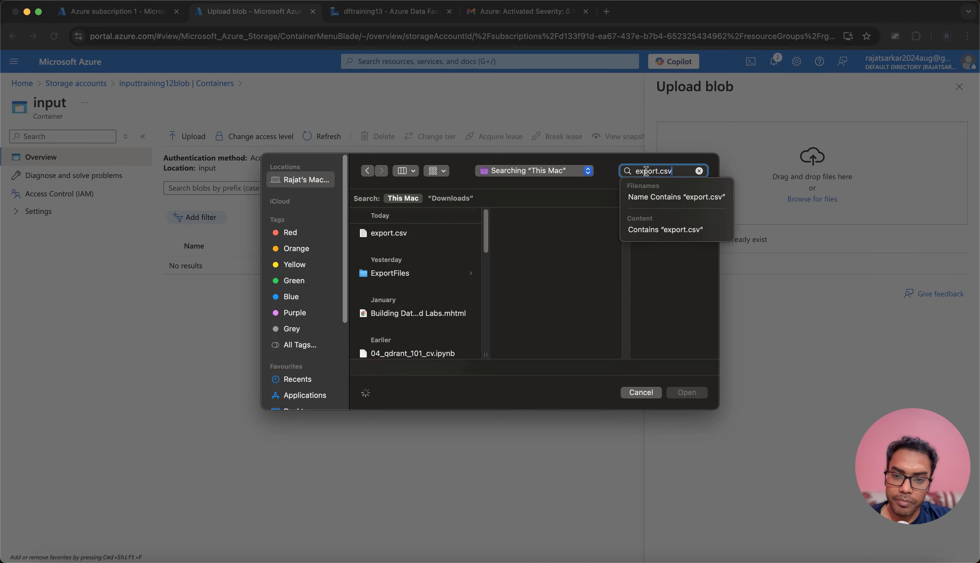
left_click(398, 234)
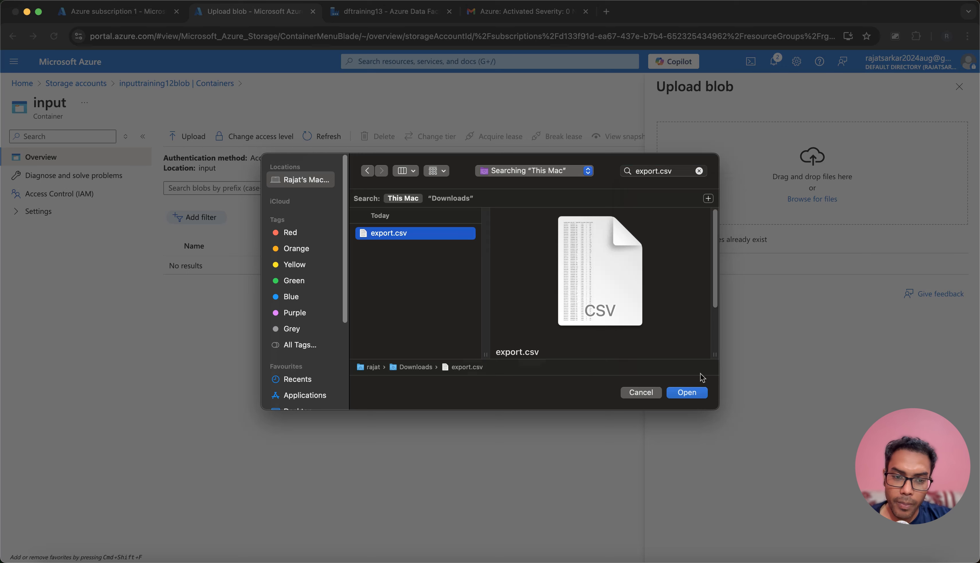
left_click(687, 393)
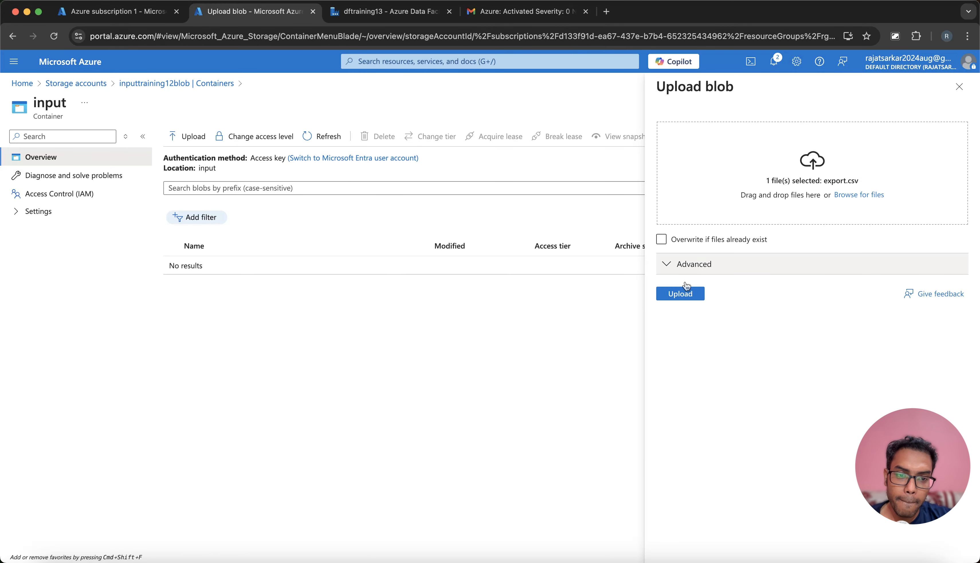
left_click(673, 296)
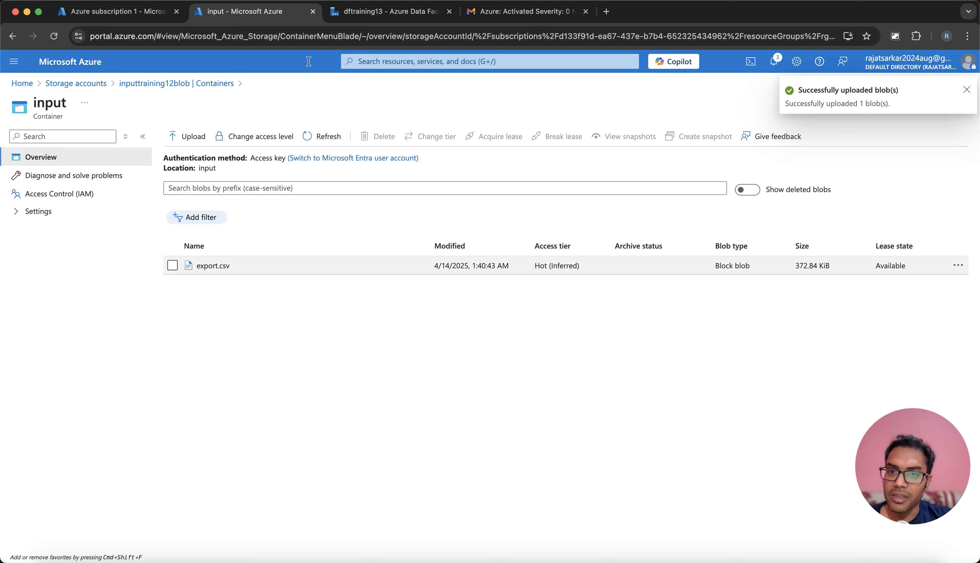
- Switch to the data factory's pipeline runs and keep refreshing to check the Eventbasedpipeline runs started by trigger1_training13
left_click(409, 15)
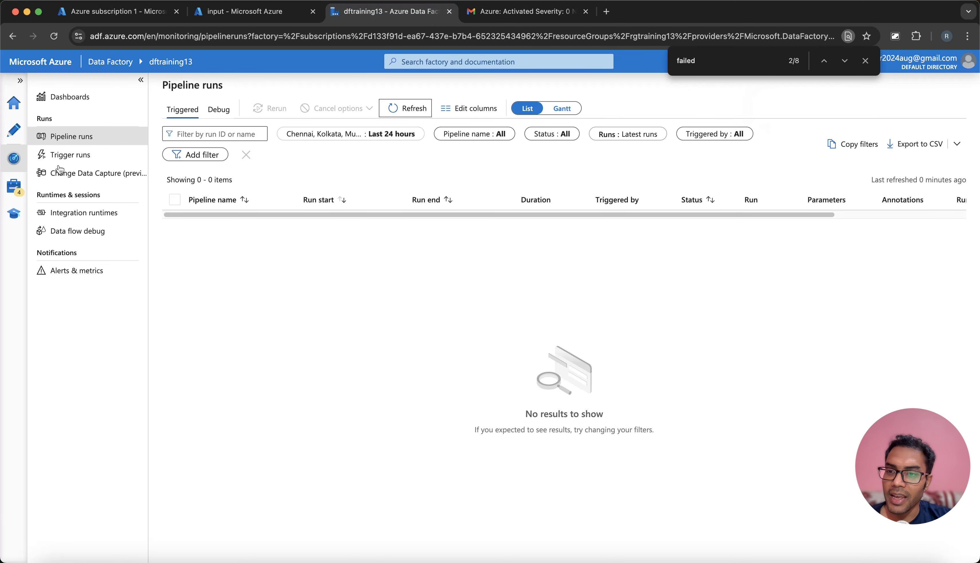
left_click(66, 137)
left_click(408, 109)
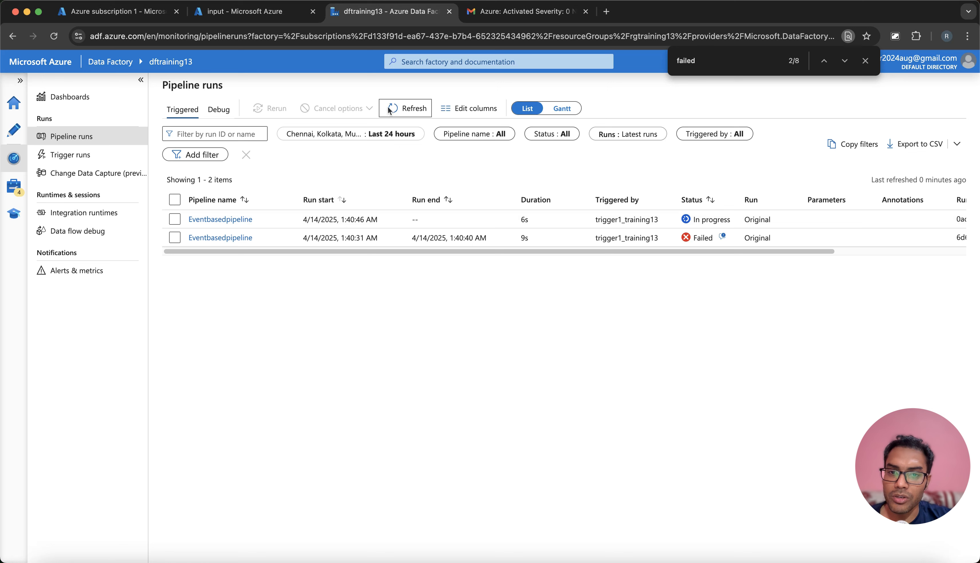
left_click(403, 111)
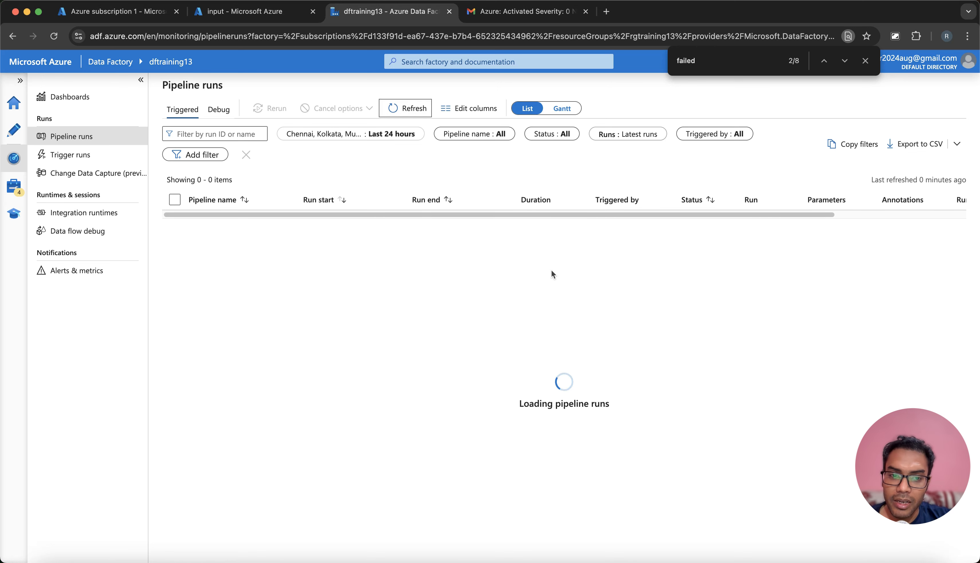
left_click(403, 110)
left_click(402, 110)
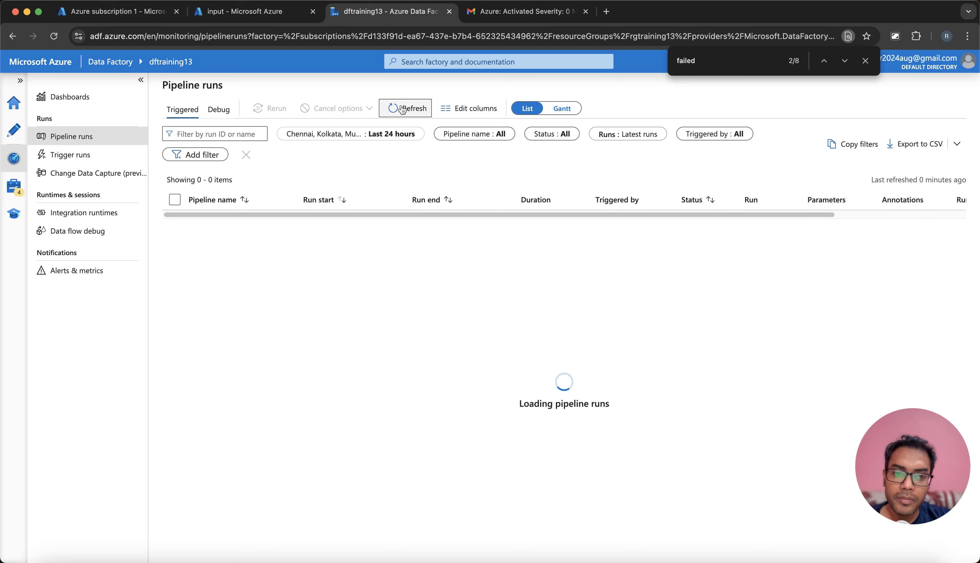
left_click(403, 110)
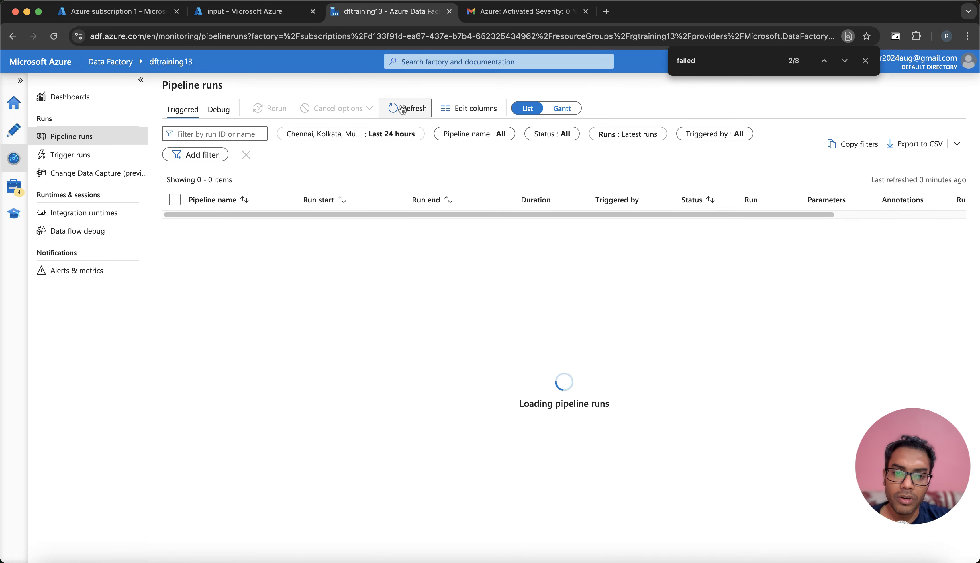
left_click(402, 110)
left_click(402, 110)
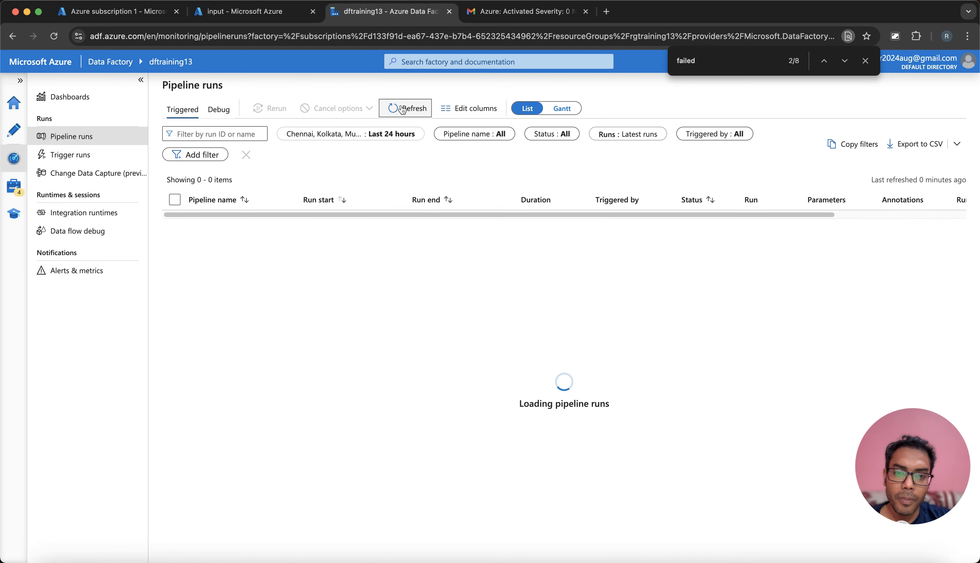
left_click(403, 110)
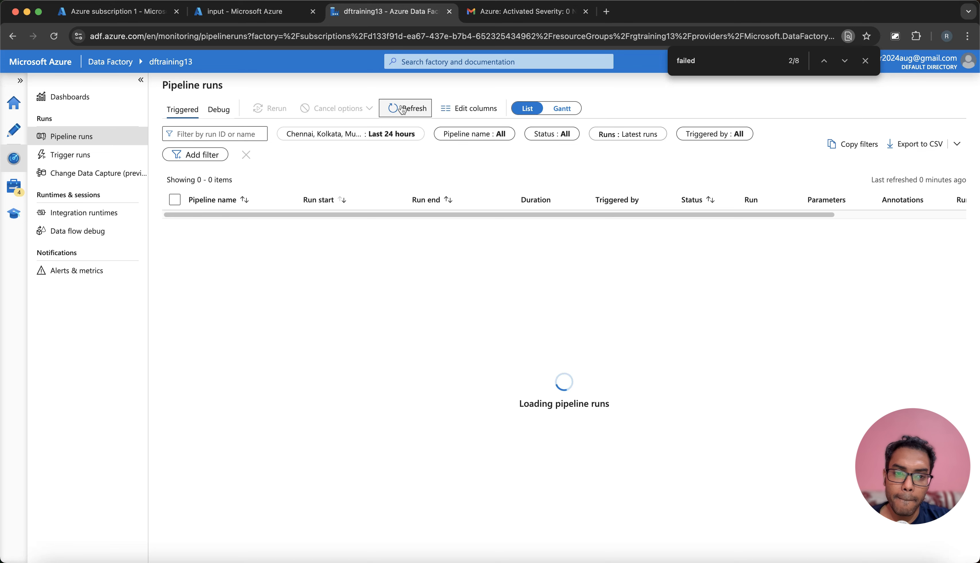
left_click(403, 110)
left_click(402, 109)
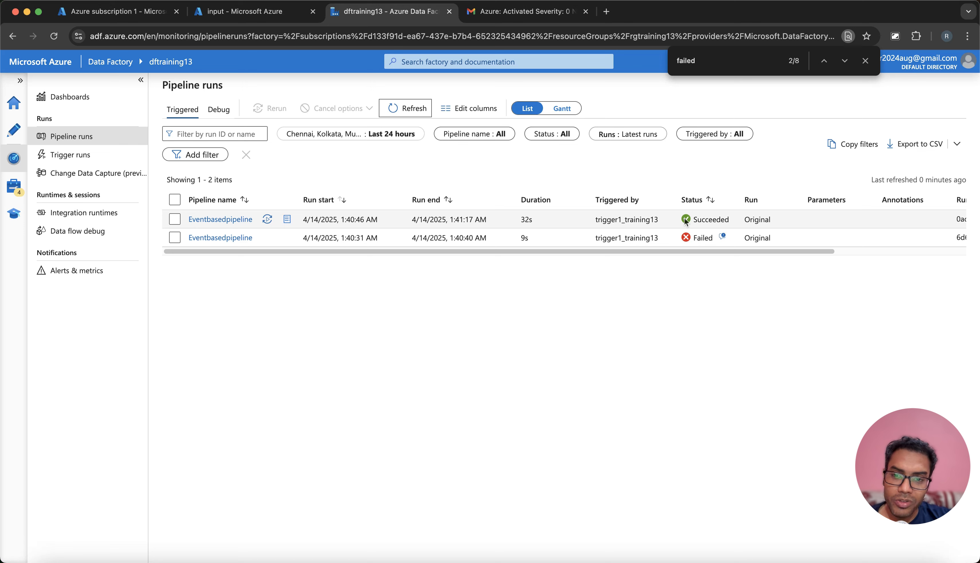
- Open the output container of storage account outputtraining13lake in the Azure portal to check for the copied export.csv
left_click(245, 12)
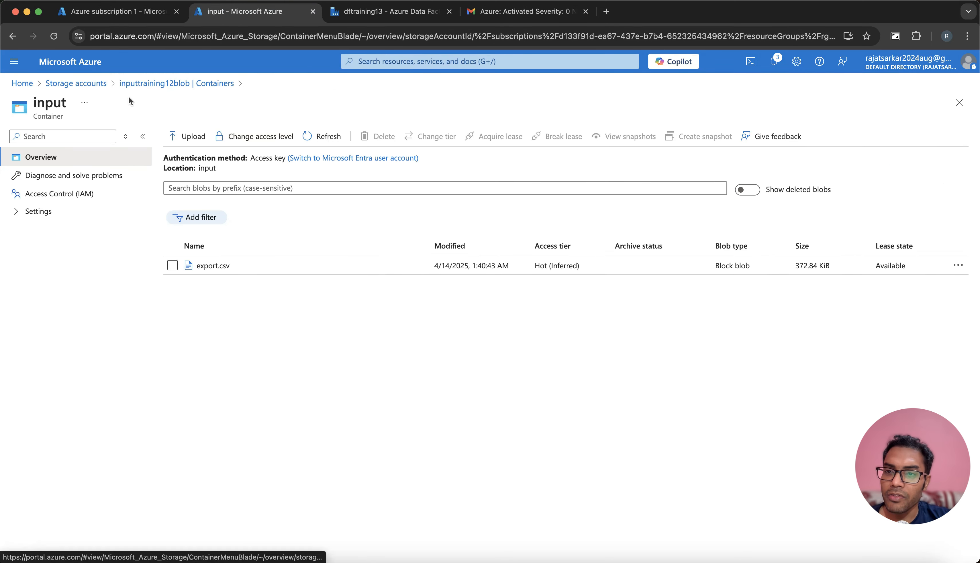
left_click(83, 83)
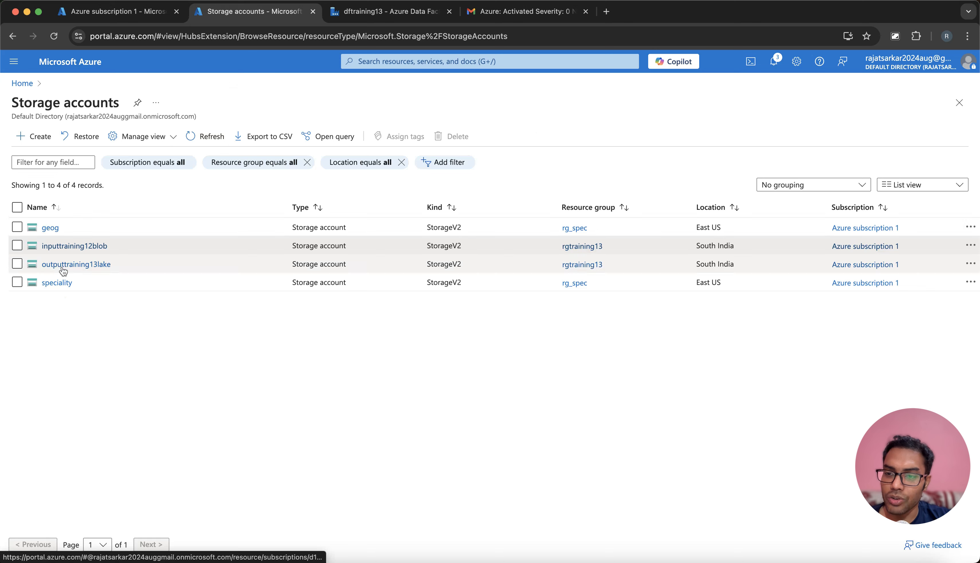
left_click(80, 264)
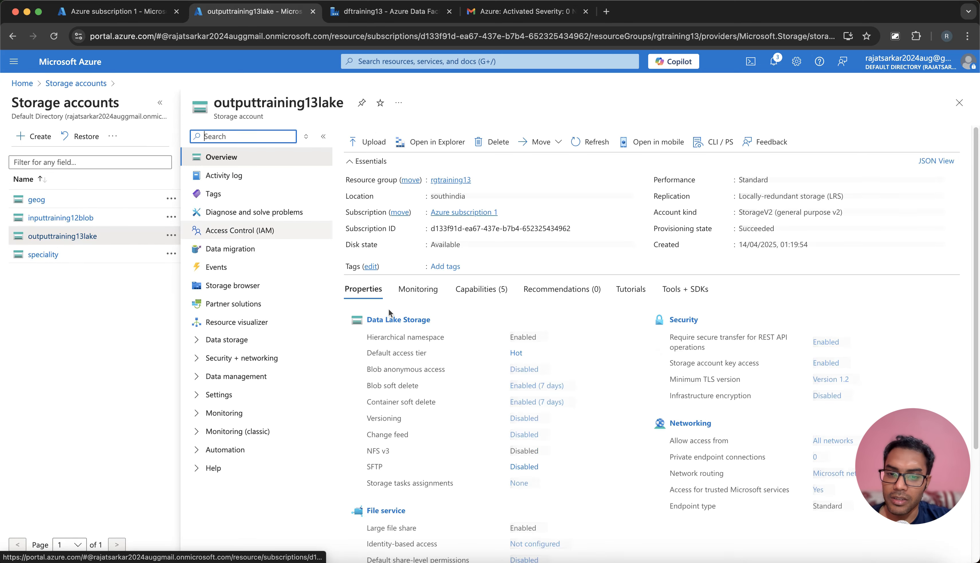
left_click(392, 319)
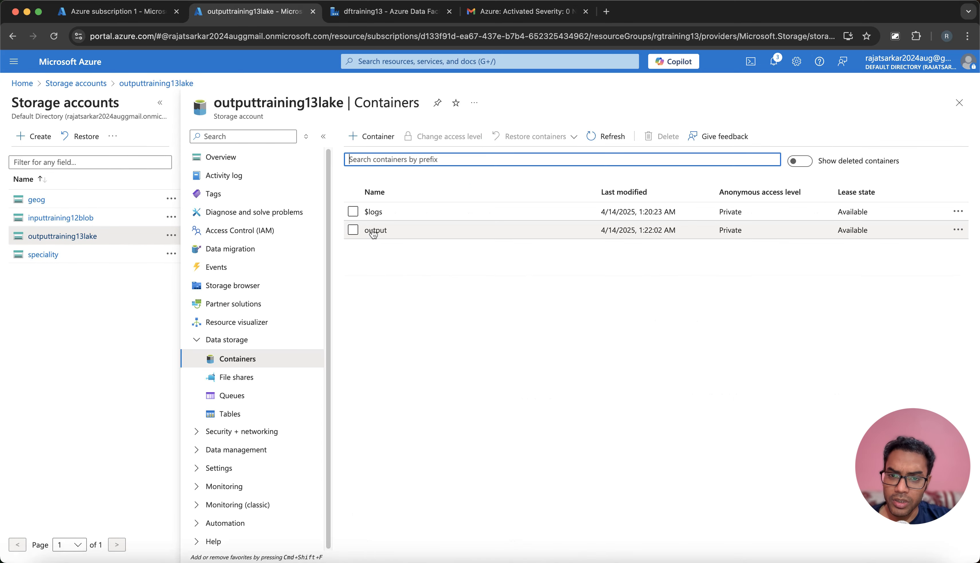
left_click(373, 231)
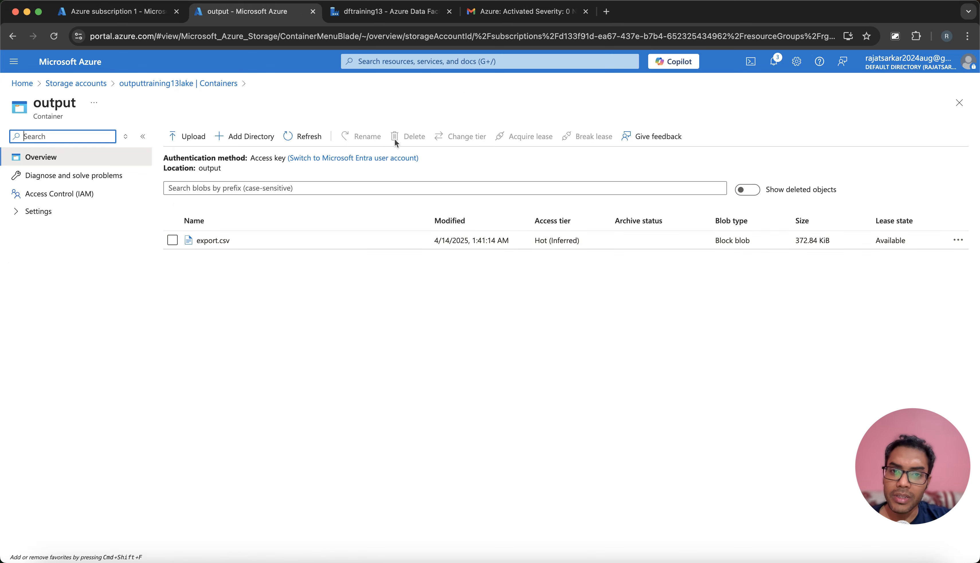
- Check Gmail for the Azure Monitor failure alert and return to the pipeline runs of data factory dftraining13
left_click(385, 12)
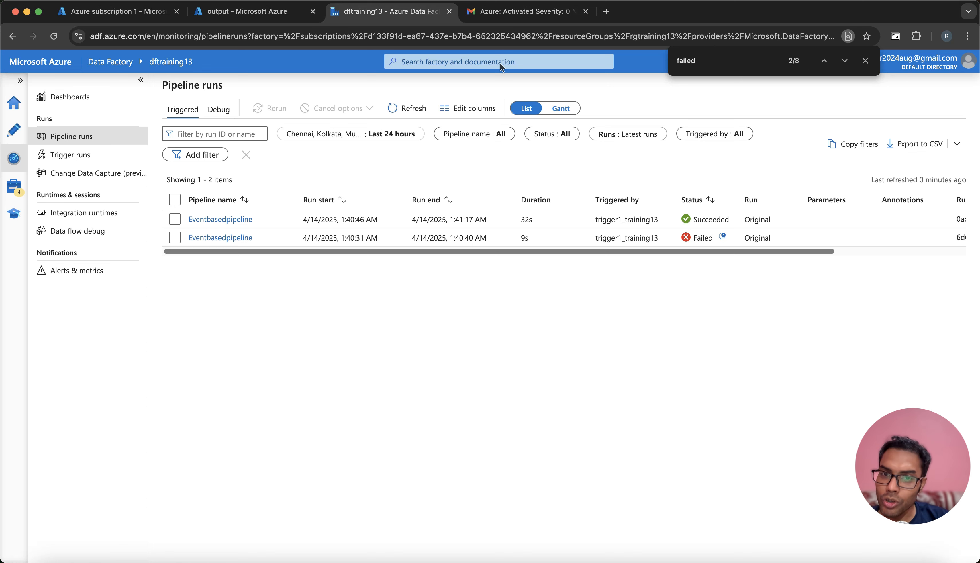
left_click(521, 11)
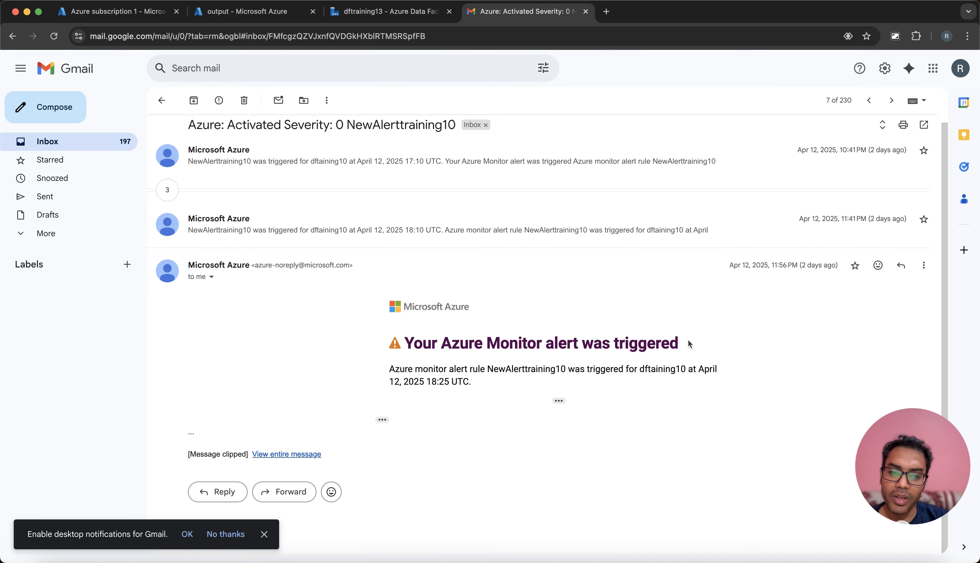
left_click(361, 13)
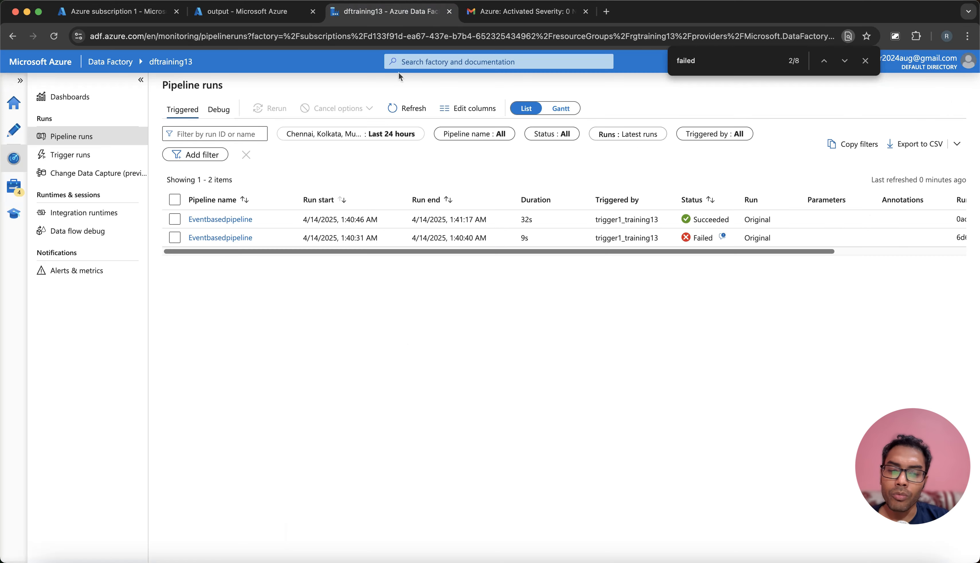